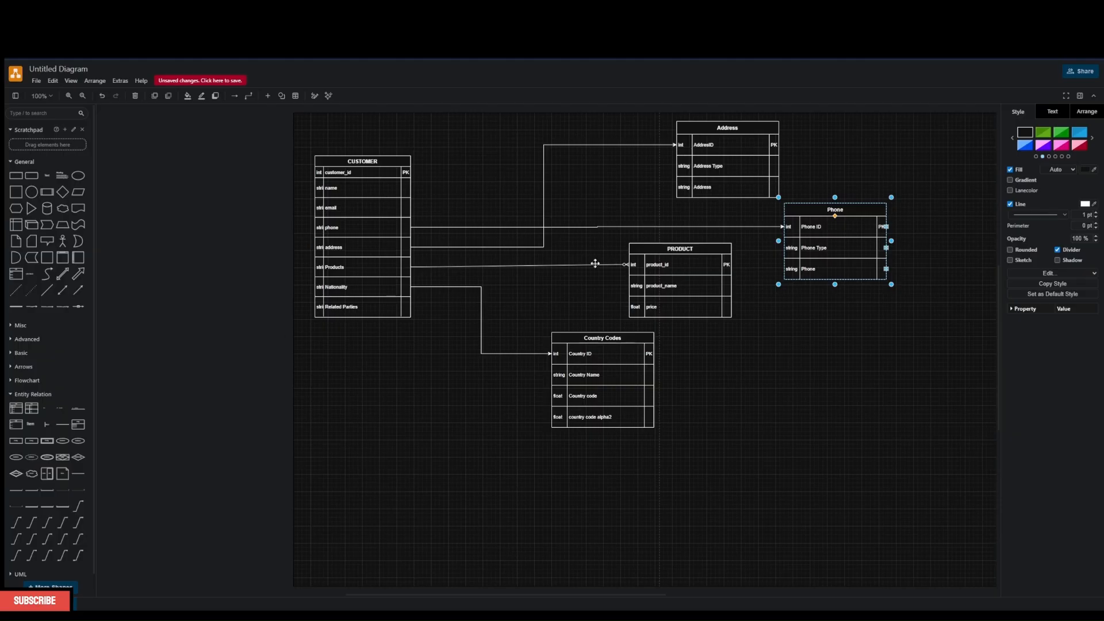
Move the PRODUCT table slightly closer to the CUSTOMER table in the entity-relationship diagram
left_click_drag(685, 248, 672, 247)
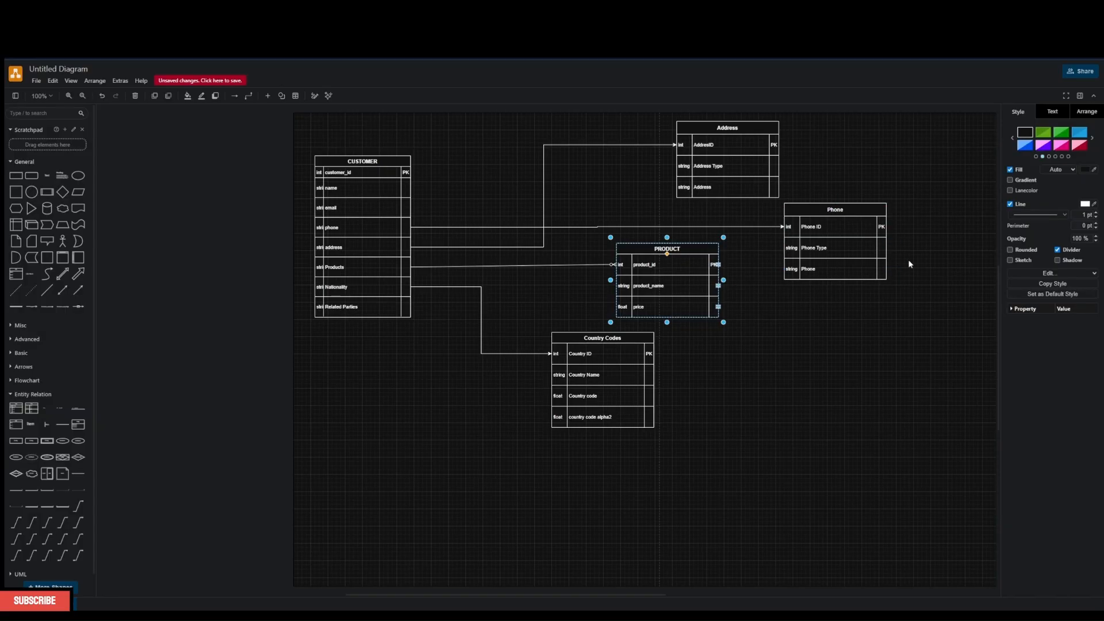
left_click(827, 211)
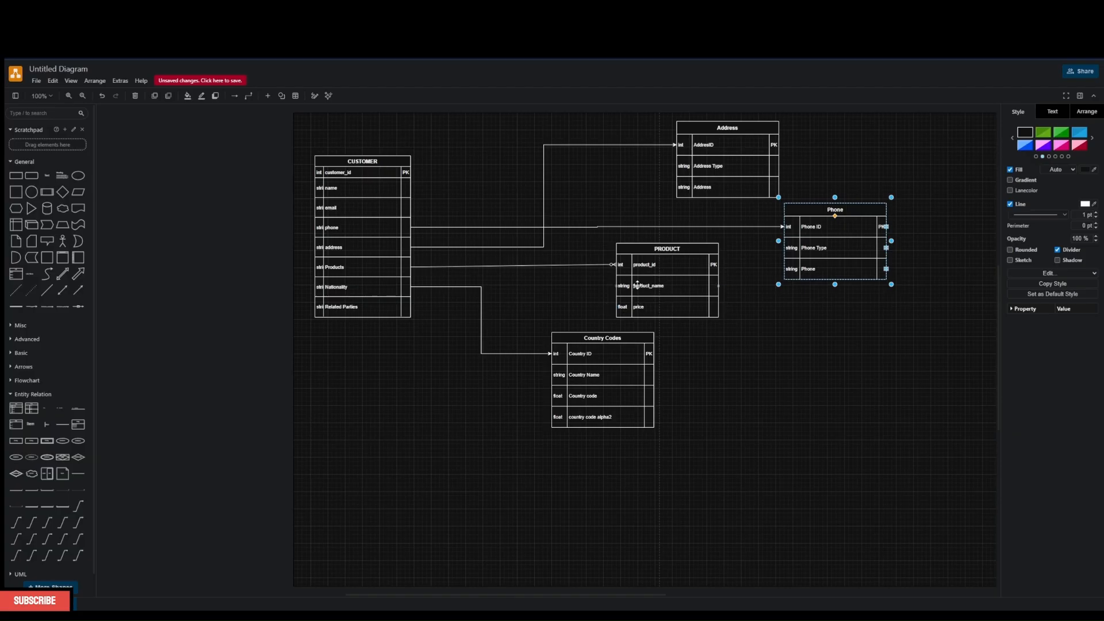
double_click(638, 306)
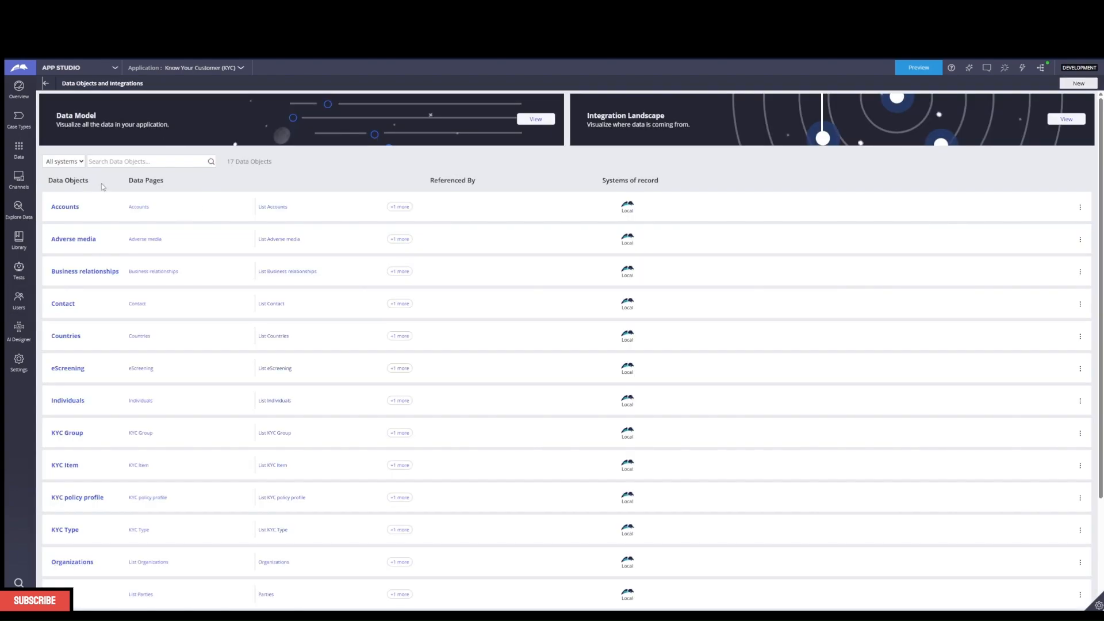
Create a data object named Customer with Local as the system and a manually created data model
left_click(1079, 83)
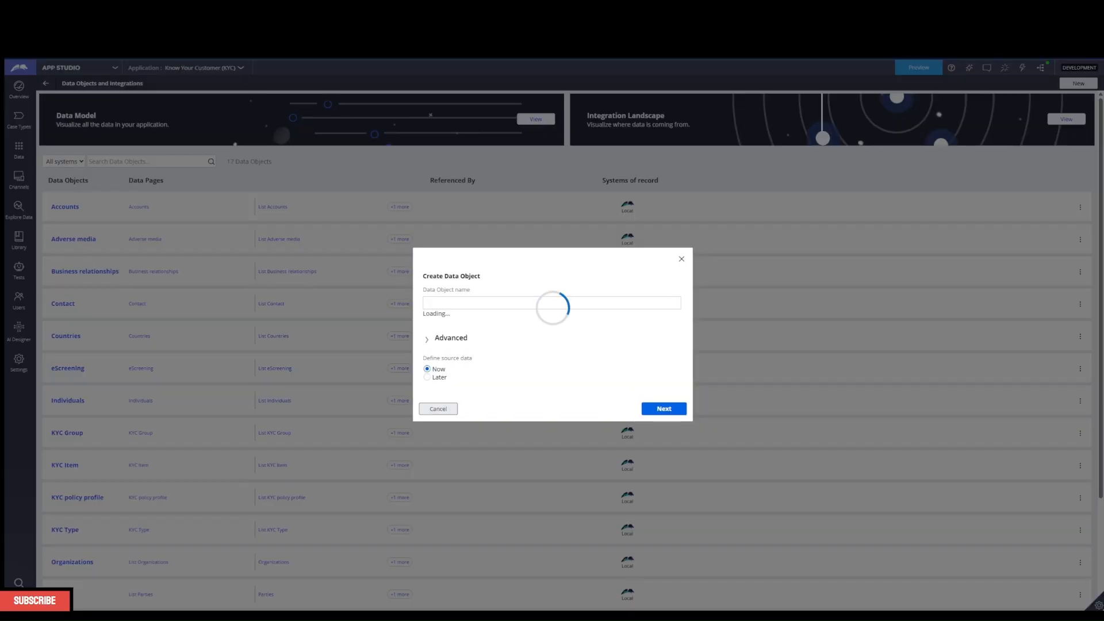
left_click(478, 300)
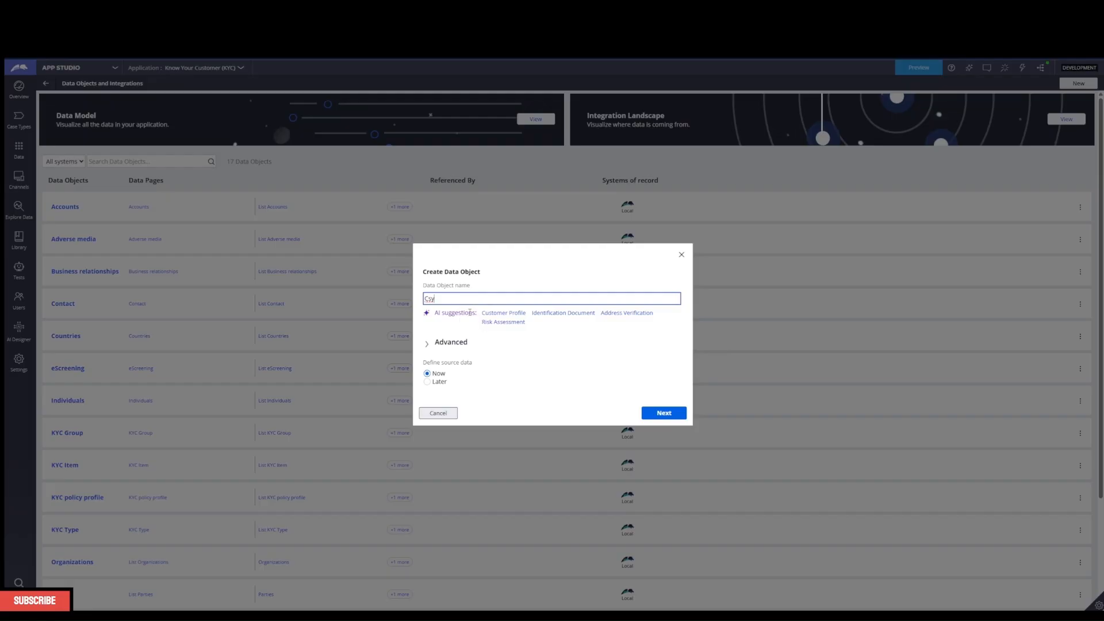
double_click(462, 301)
type("C")
left_click(670, 414)
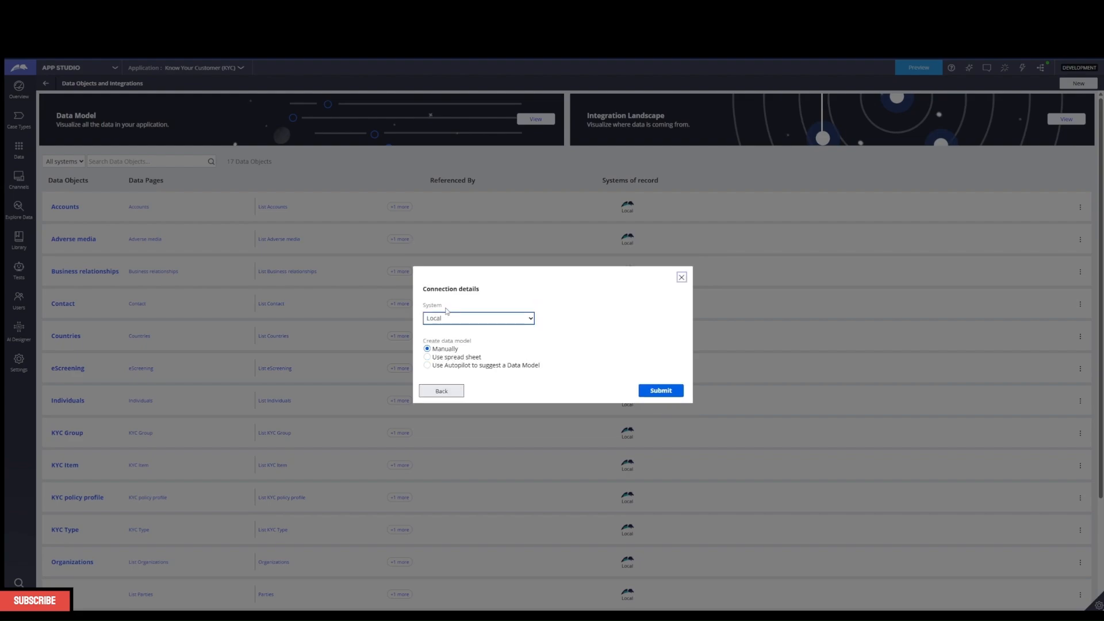
left_click(646, 389)
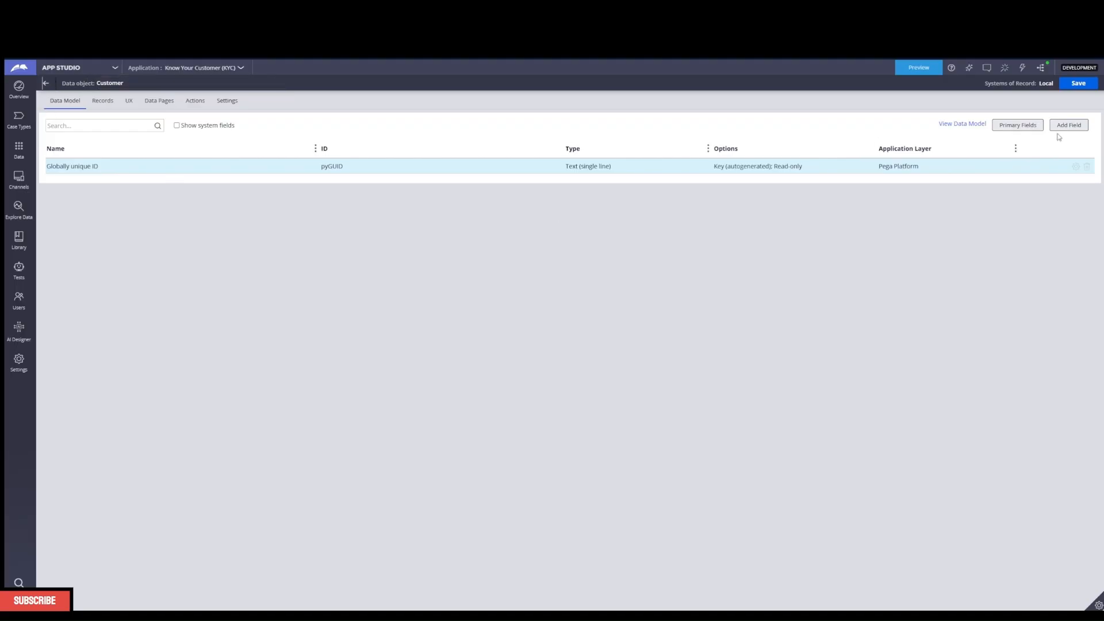
In the application's visual data model, add a single-line text field called Name to the Customer data object
left_click(45, 84)
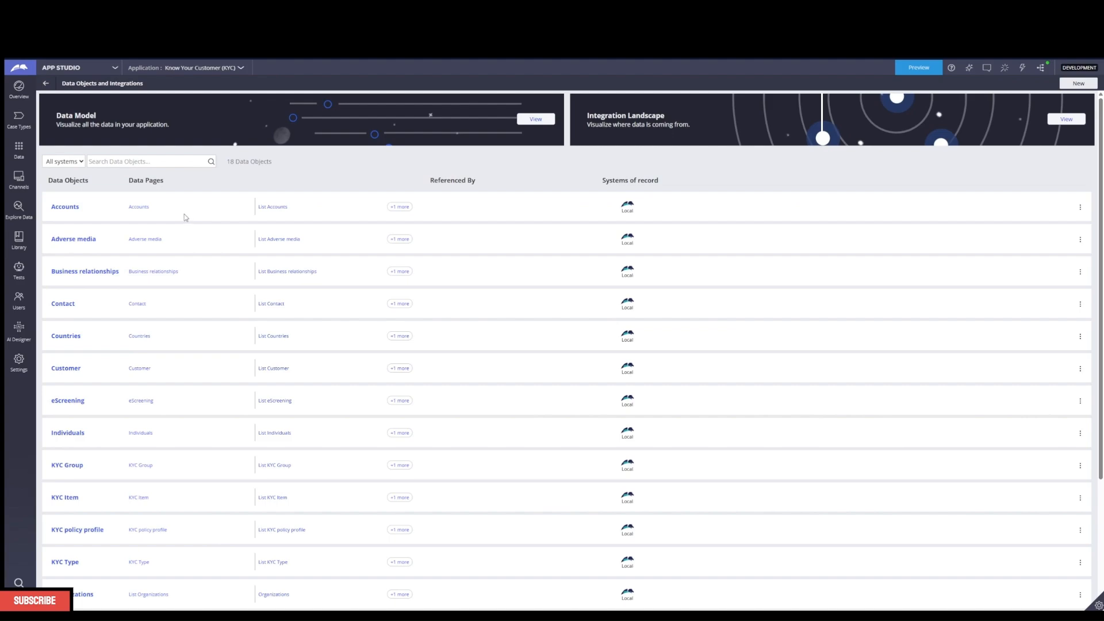
left_click(536, 119)
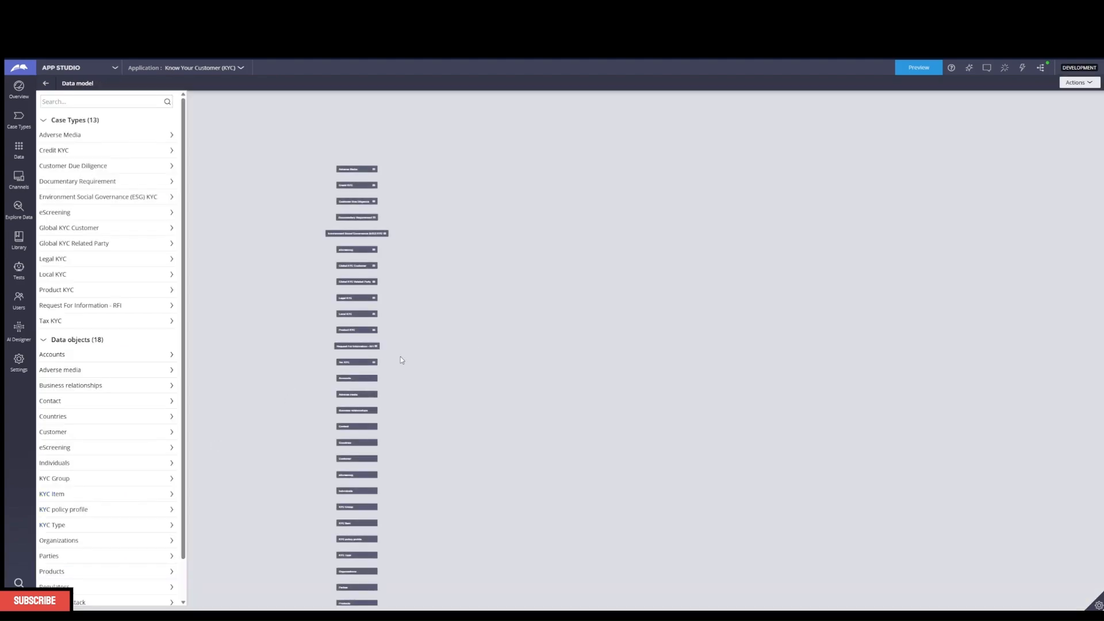
scroll(458, 346, "up", 3)
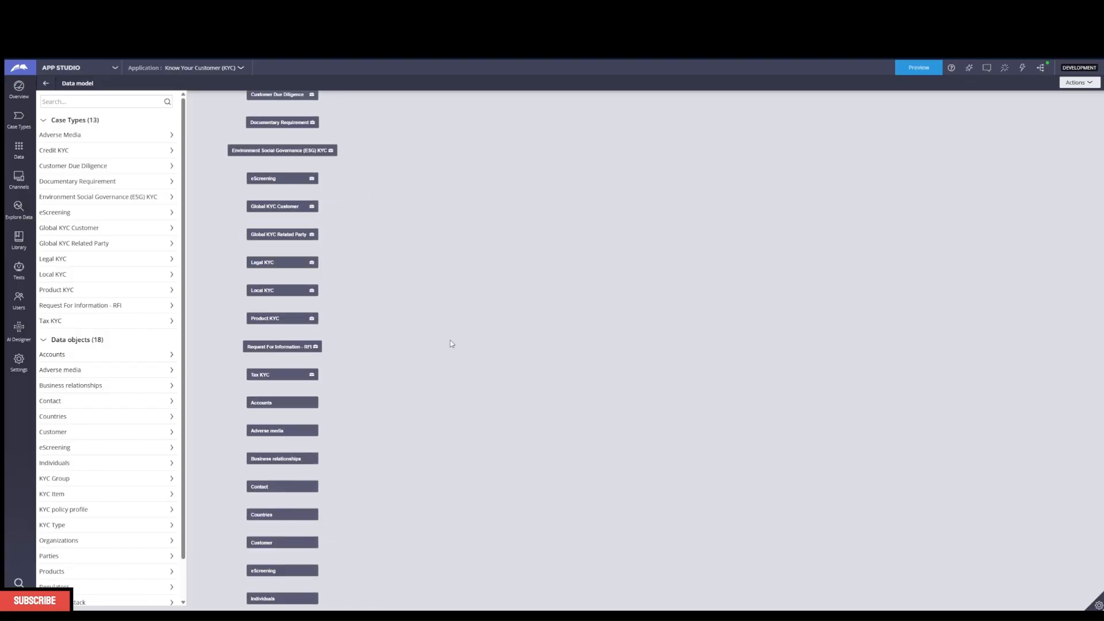
left_click(342, 462)
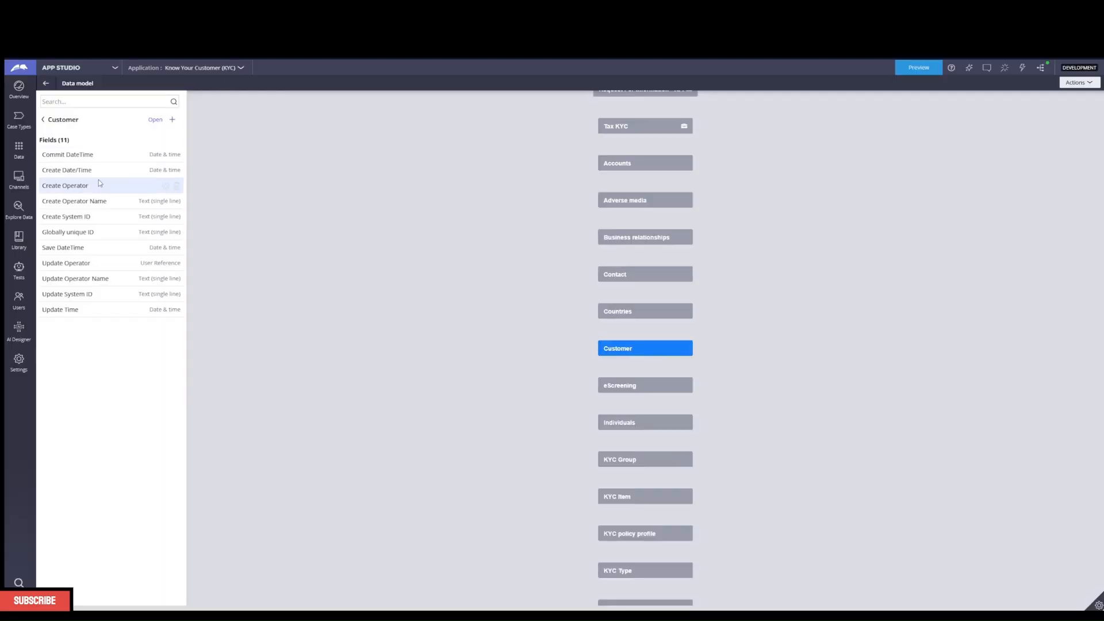
left_click(171, 123)
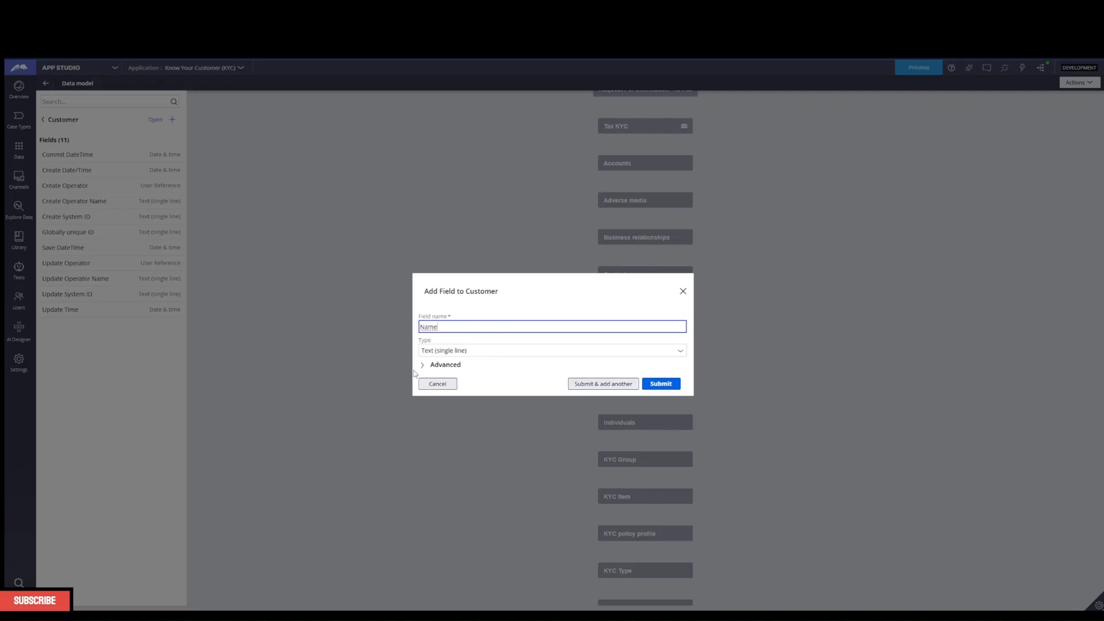
left_click(659, 385)
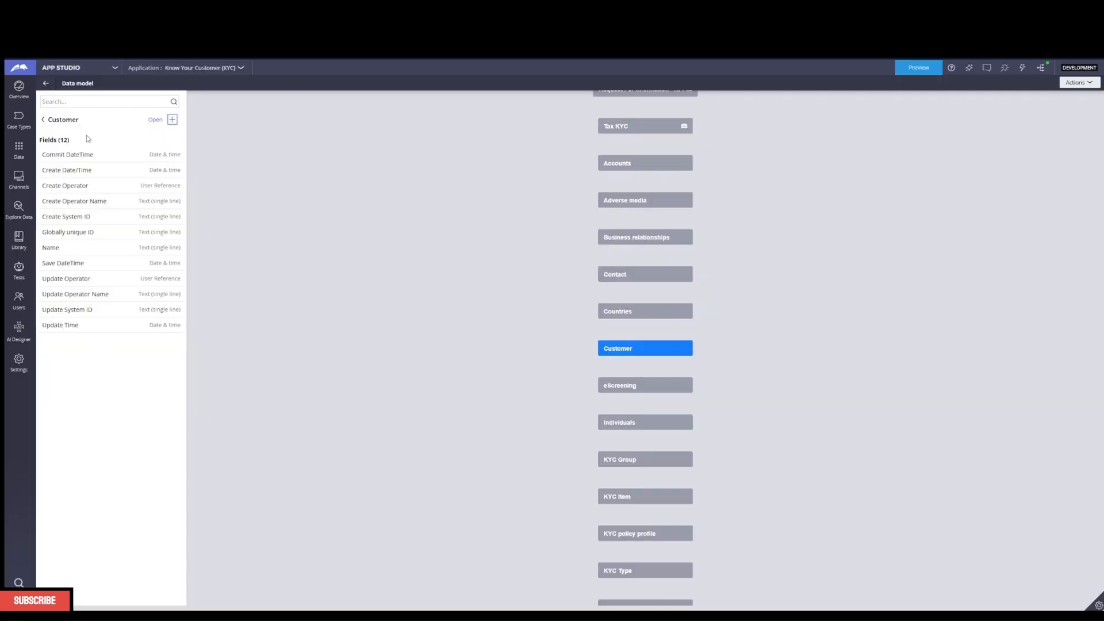
Add a field called Email with the Email type to the Customer data object
left_click(172, 119)
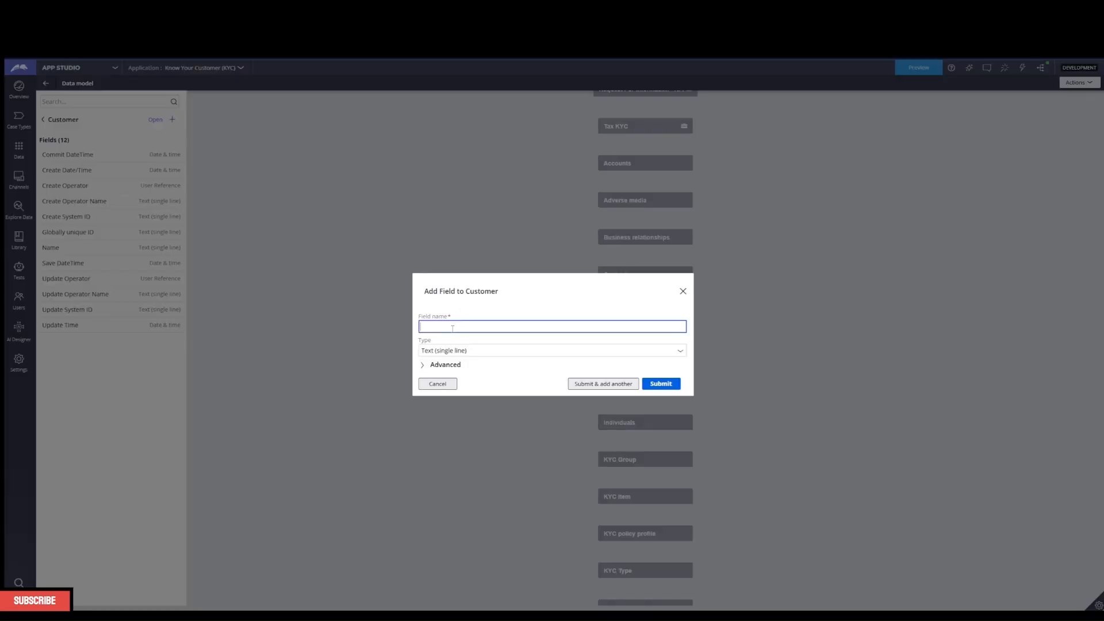
type("Email")
left_click(681, 352)
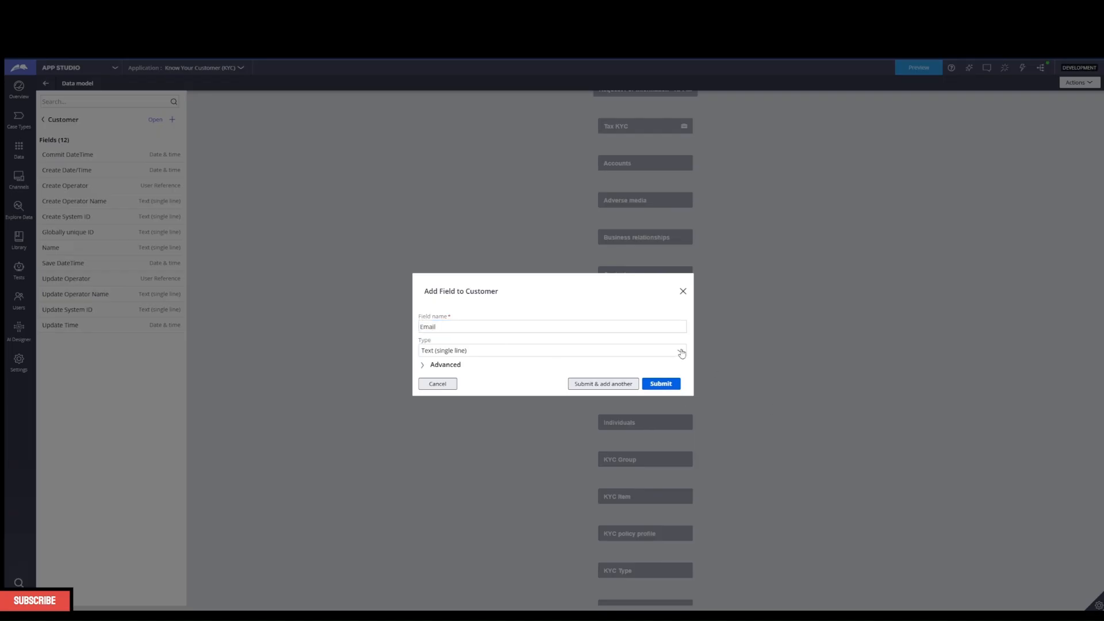
left_click(682, 353)
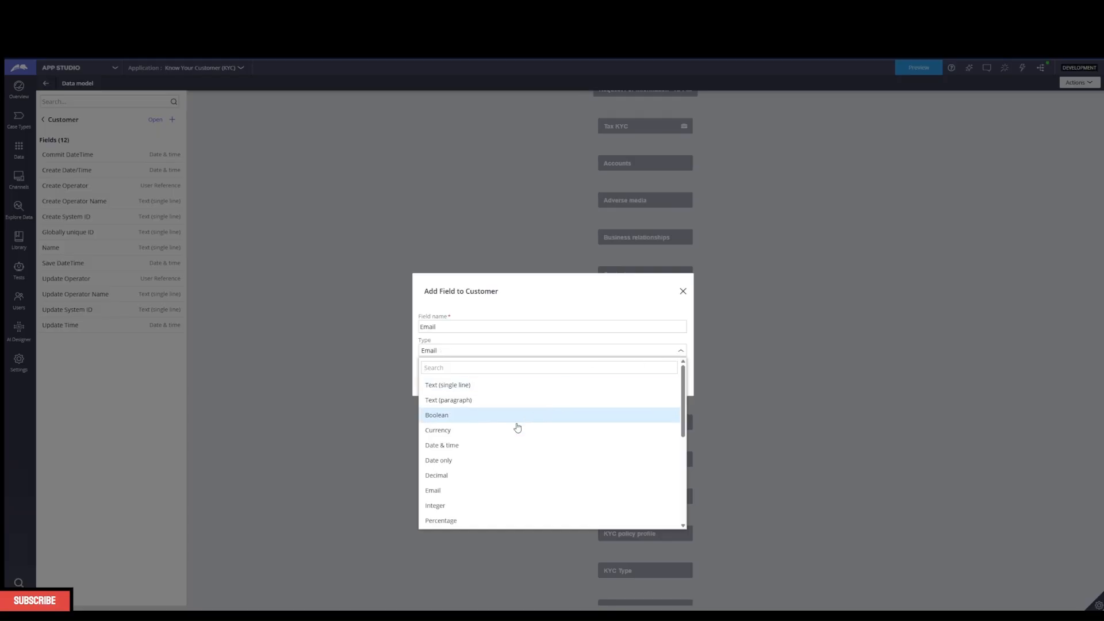
left_click(460, 491)
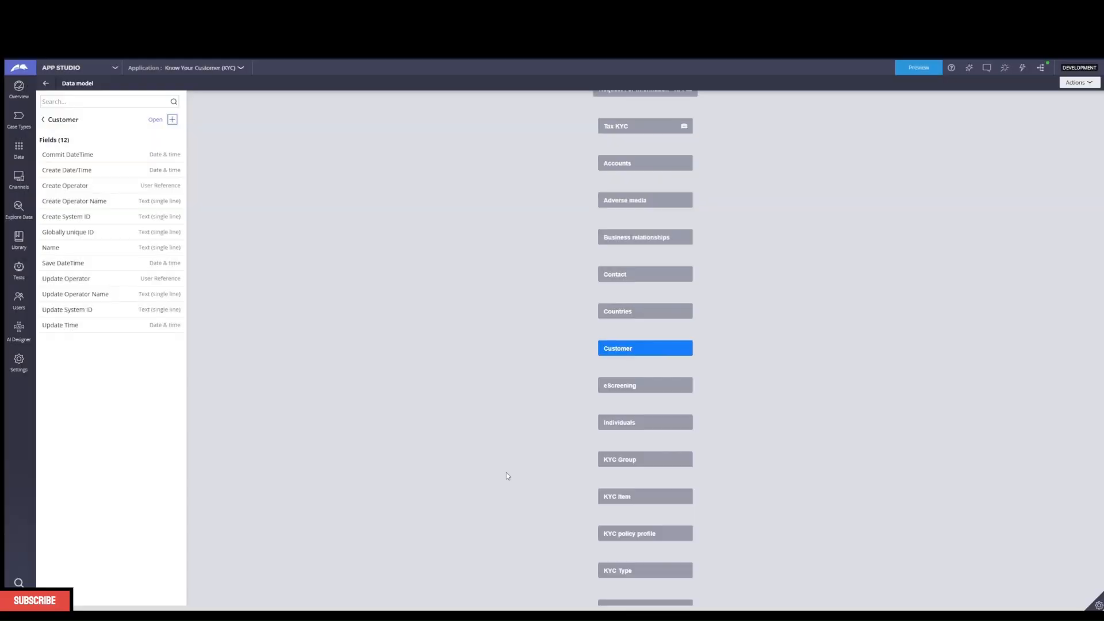
left_click(172, 120)
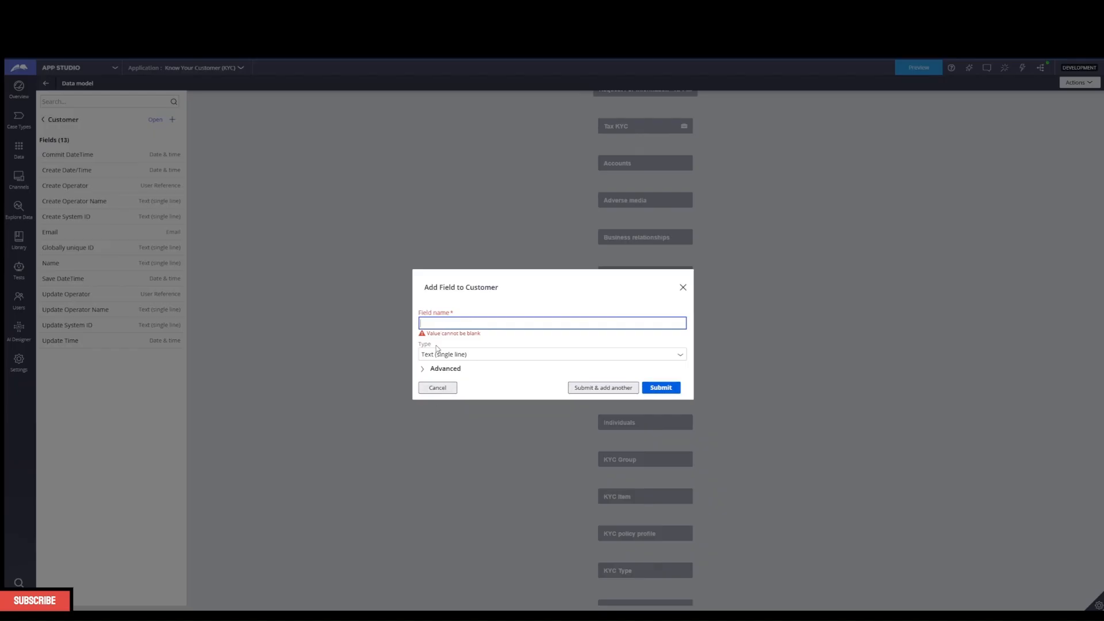
left_click(437, 388)
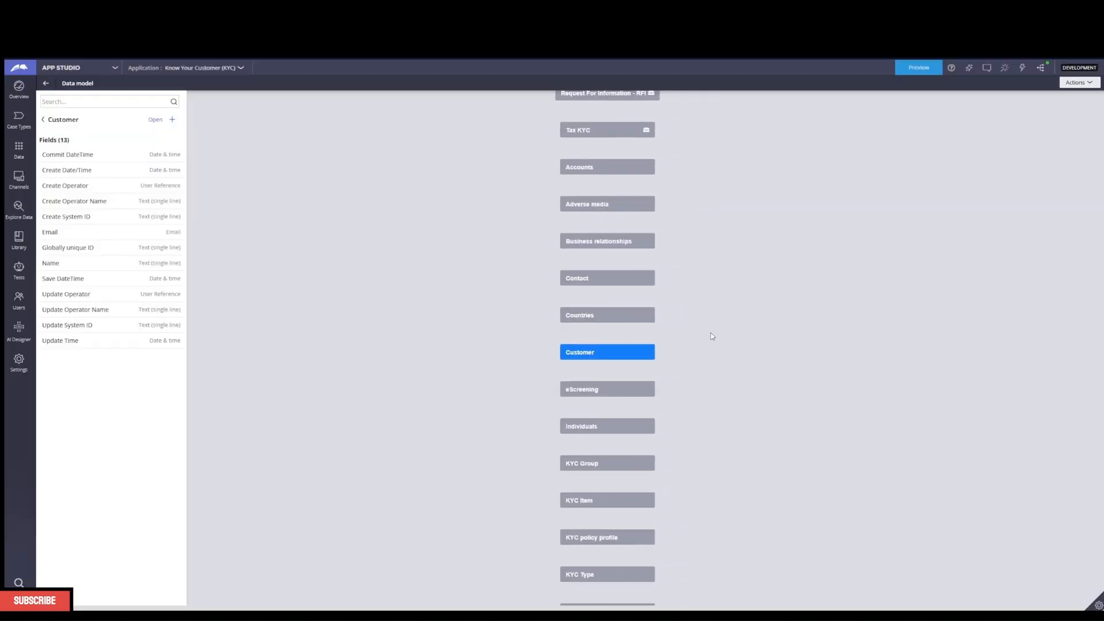
left_click(613, 330)
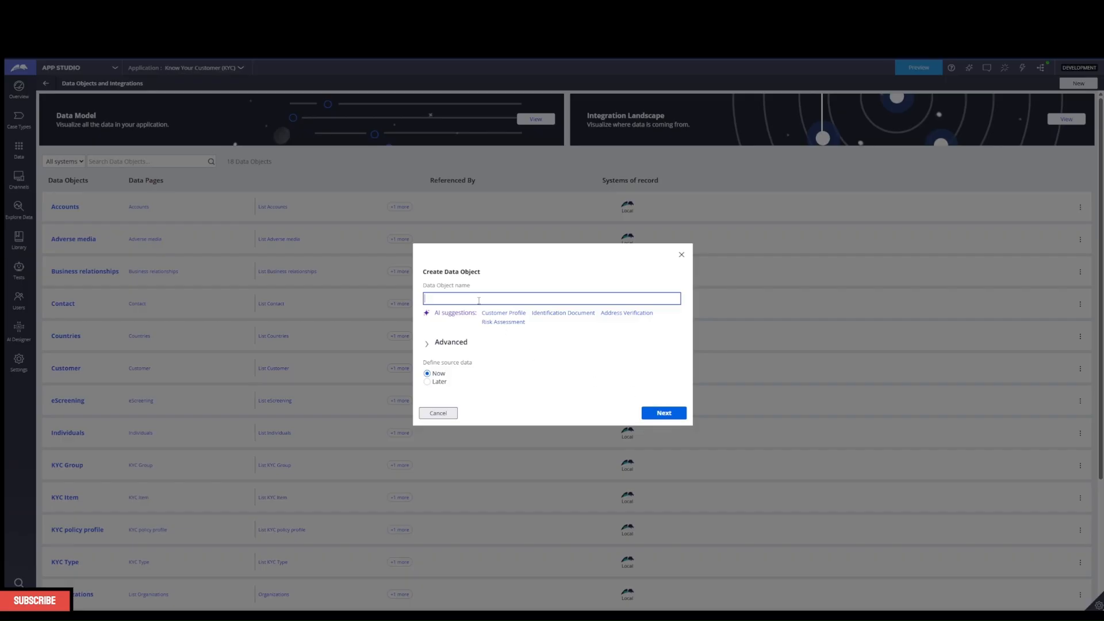
Create a data object named Phone with Local as the system and a manually created data model
type("one")
left_click(534, 373)
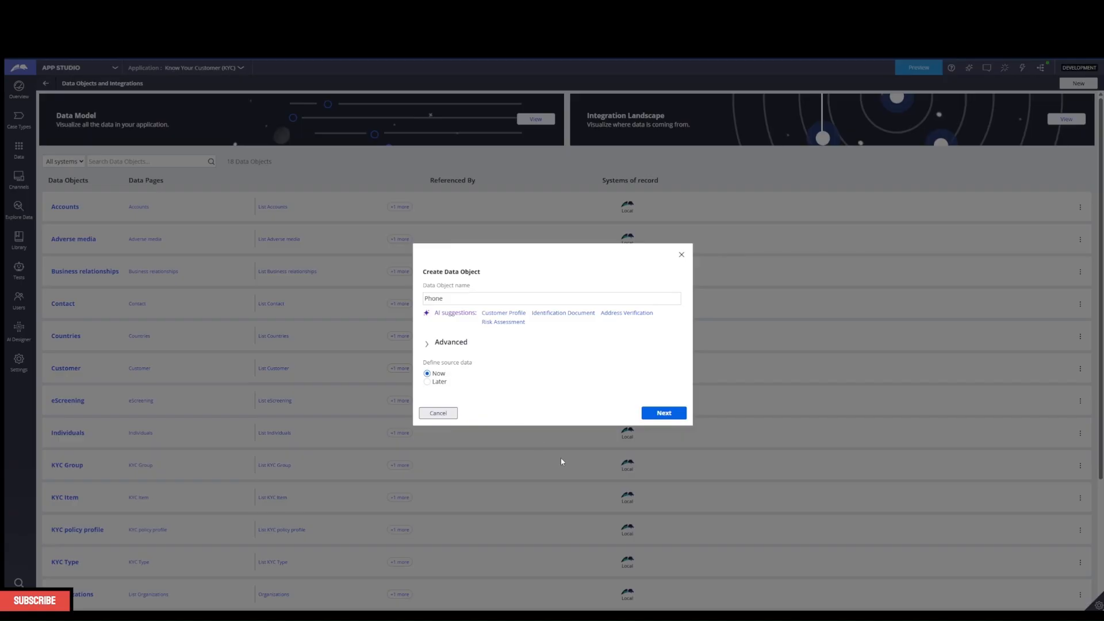
left_click(662, 412)
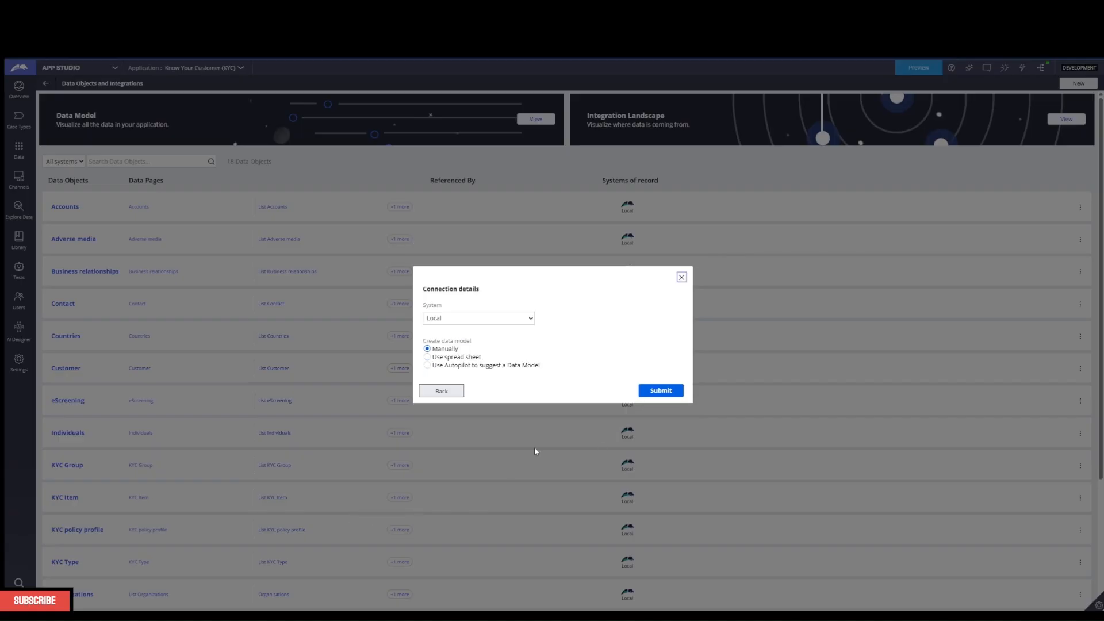
left_click(650, 391)
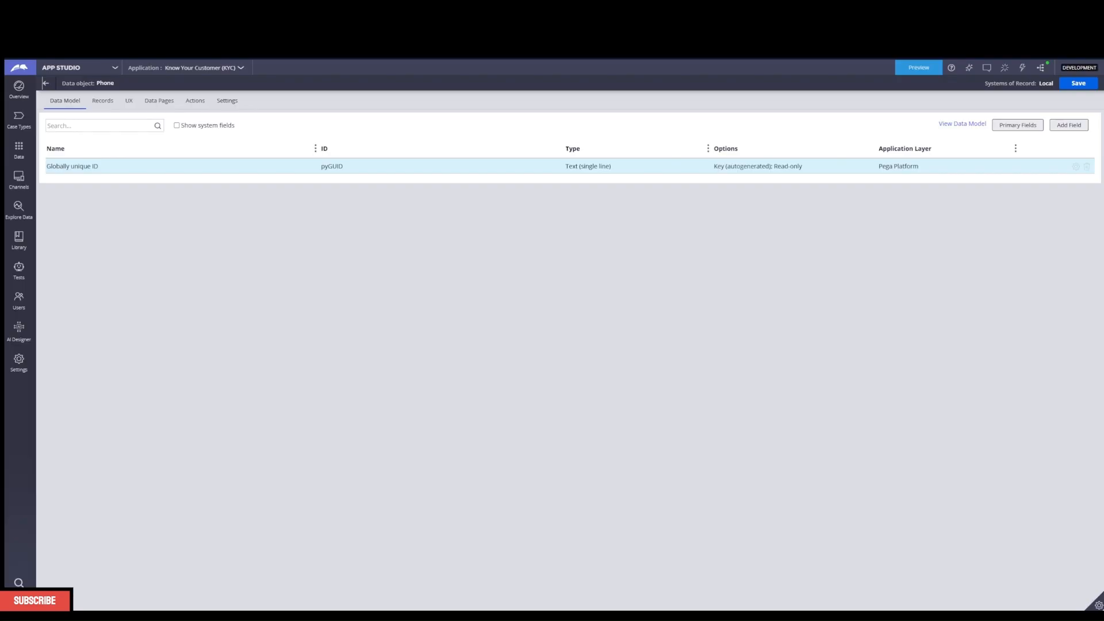
Add a field called Phone Type to the Phone data object
left_click(1069, 126)
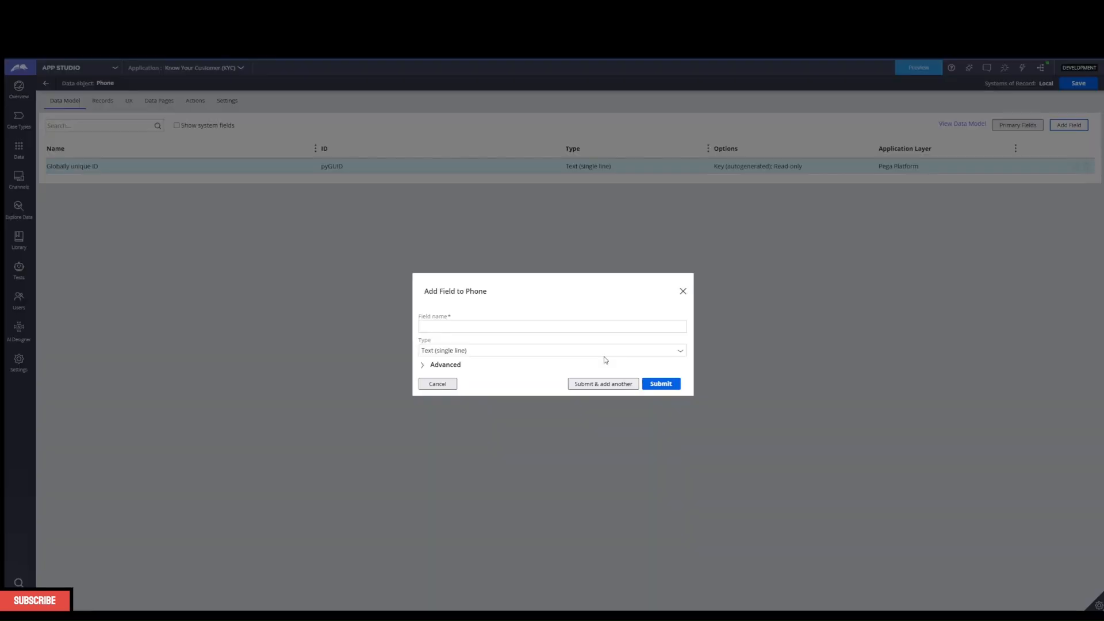
left_click(499, 335)
left_click(500, 323)
type("Phone ")
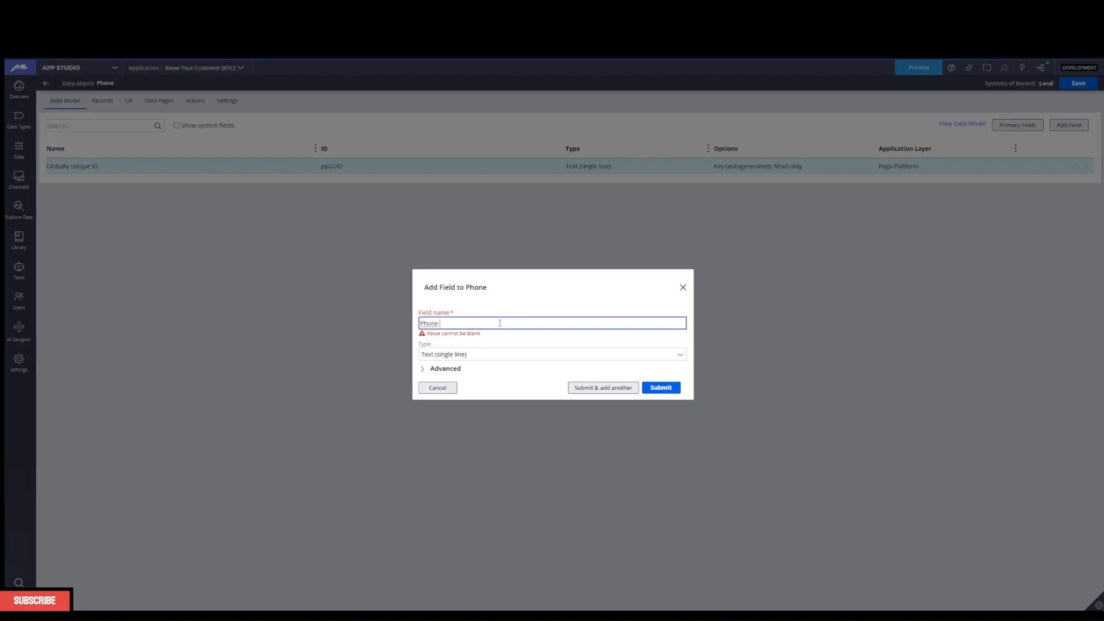
type("Type")
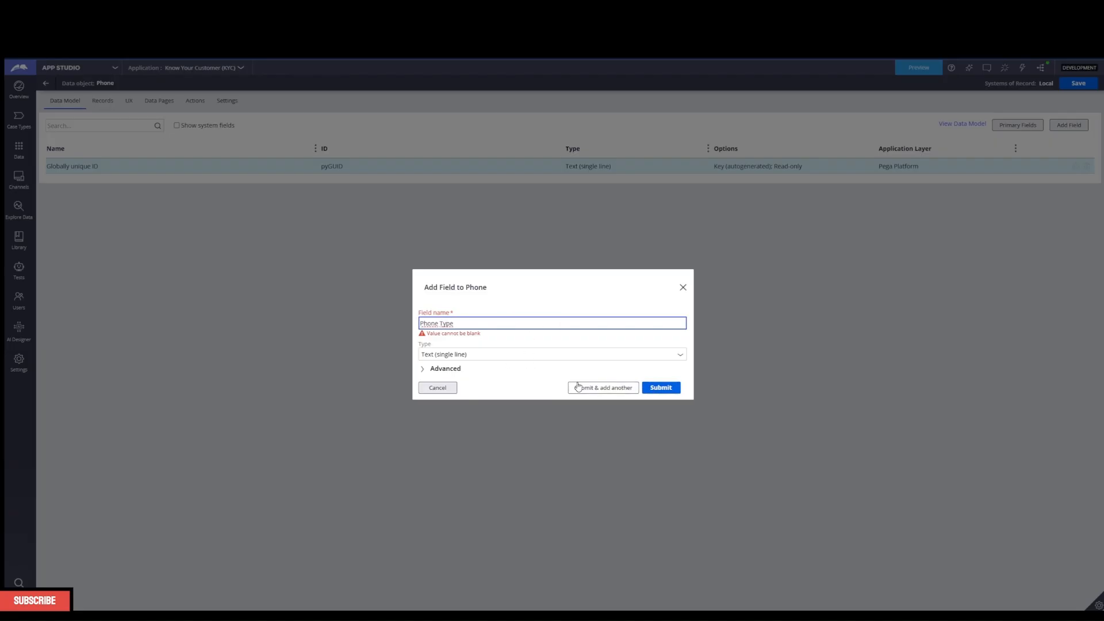
left_click(661, 388)
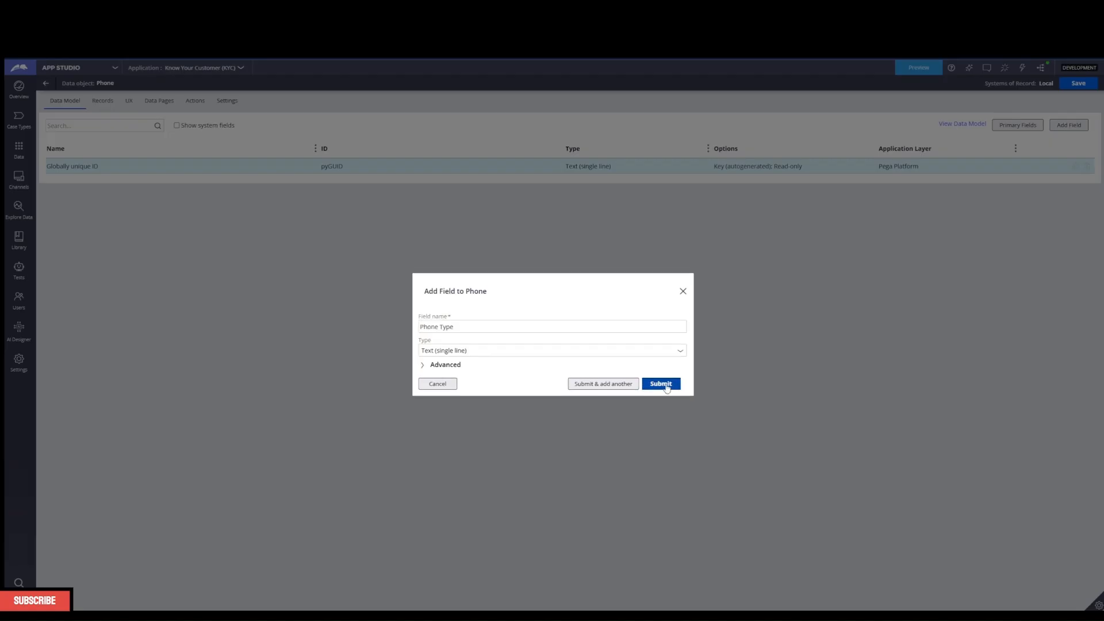
left_click(661, 384)
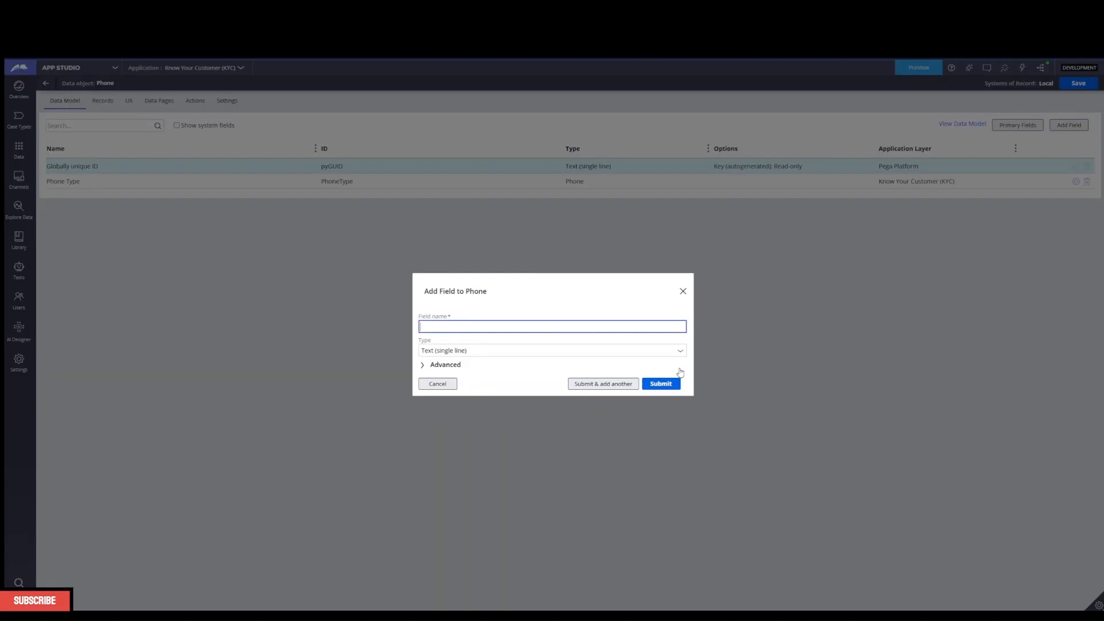
Add a field called Phone number to the Phone data object
left_click(446, 325)
type("Phone Number")
left_click(489, 353)
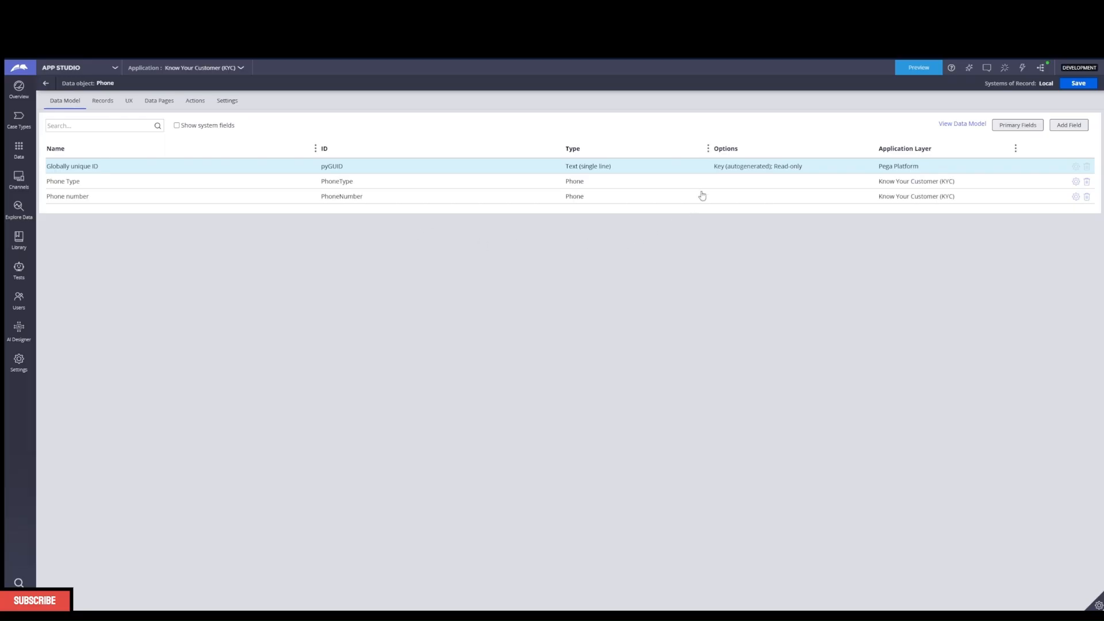
left_click(1075, 182)
left_click(428, 357)
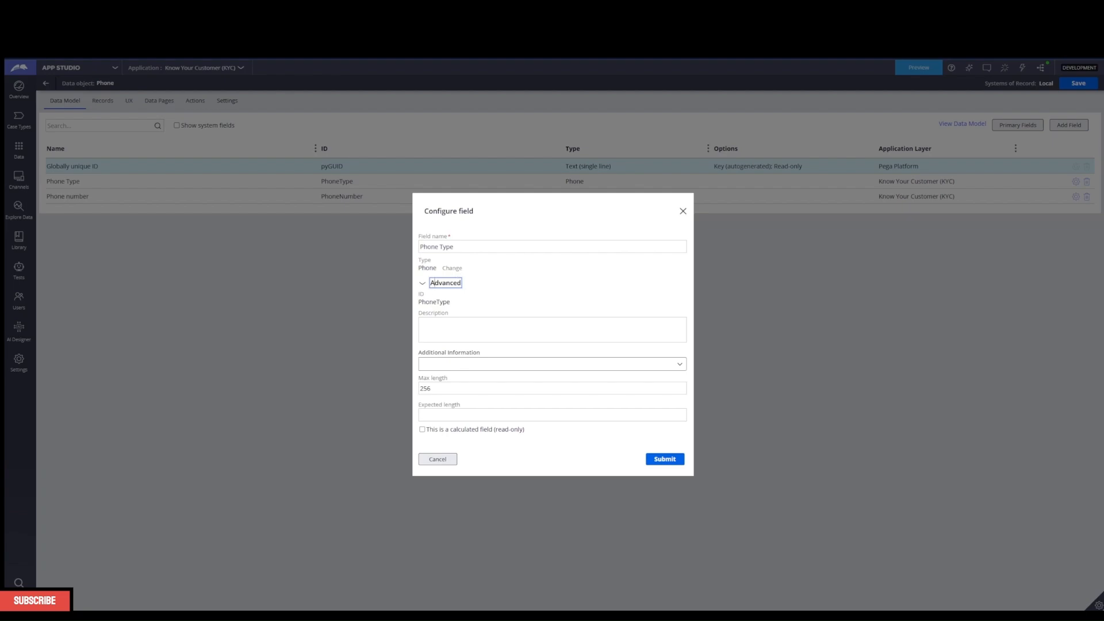
key("Escape")
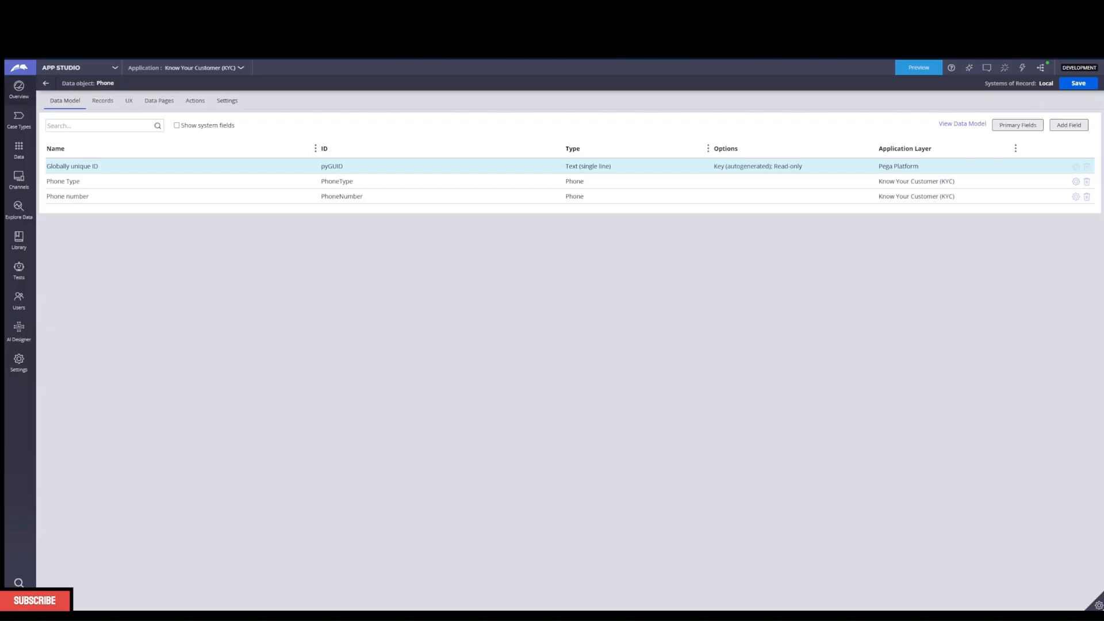
Create a data object named Phone Types with its source data defined now and Local as the system of record
left_click(45, 83)
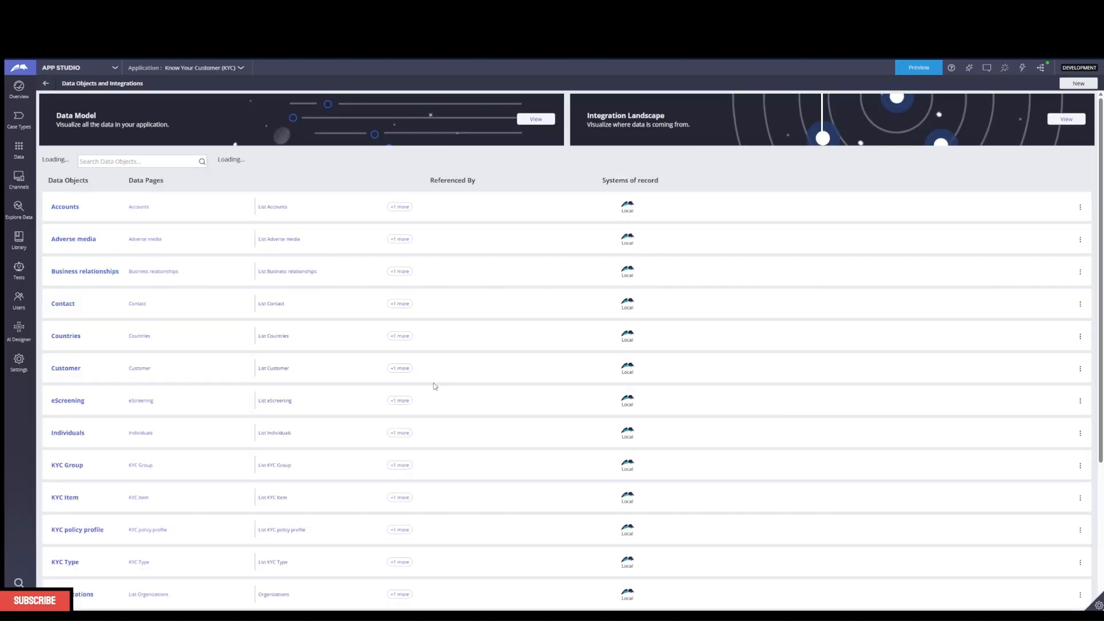
left_click(1078, 83)
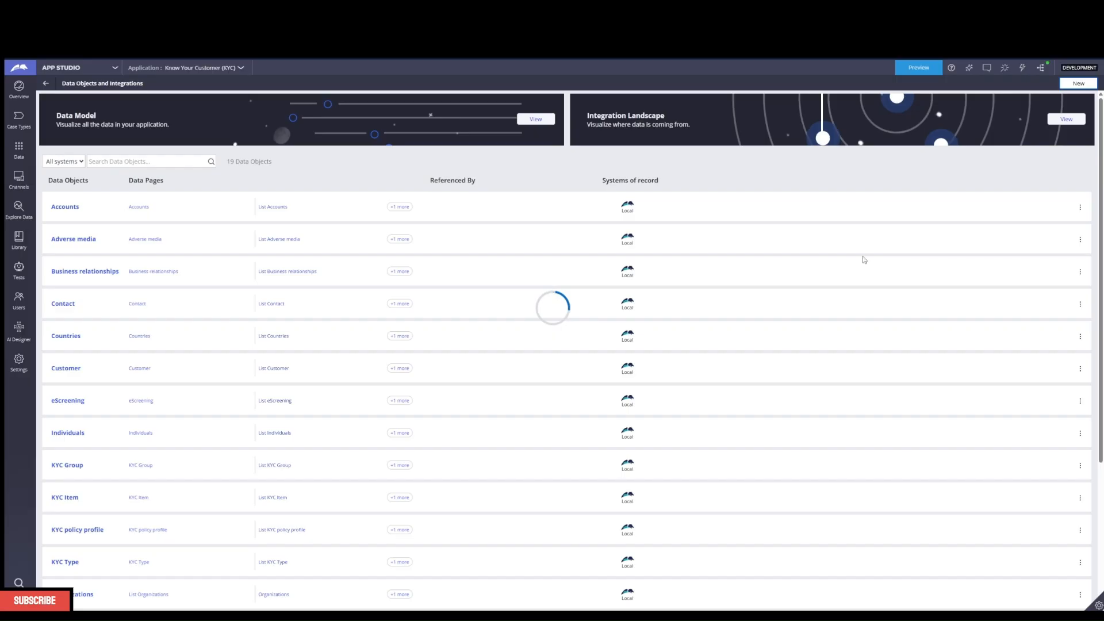
left_click(630, 301)
type("Phne Types")
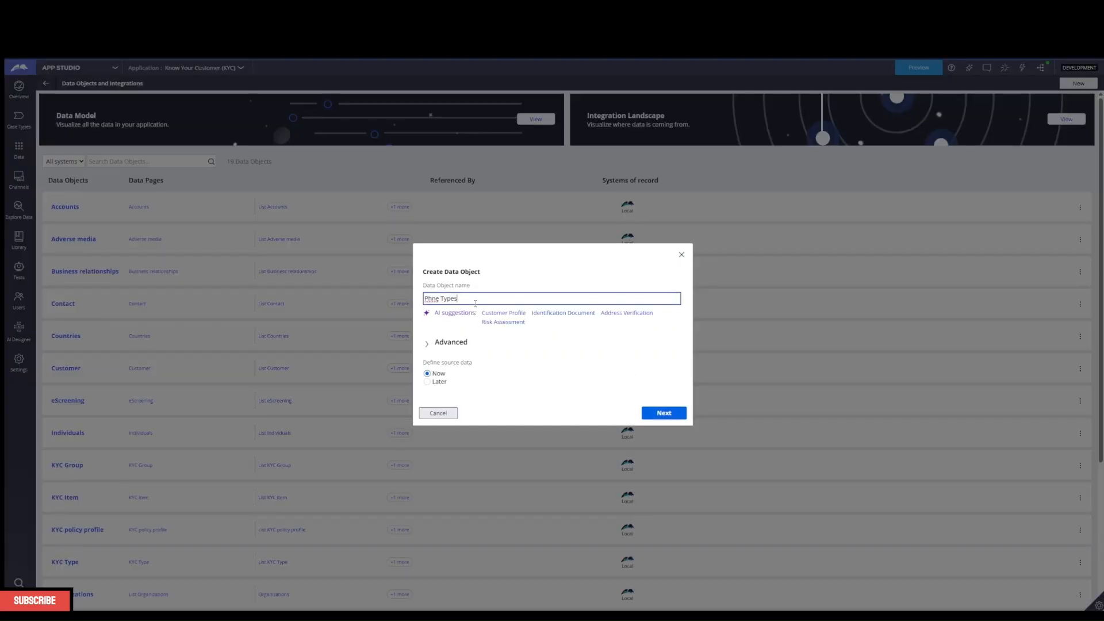
left_click(514, 393)
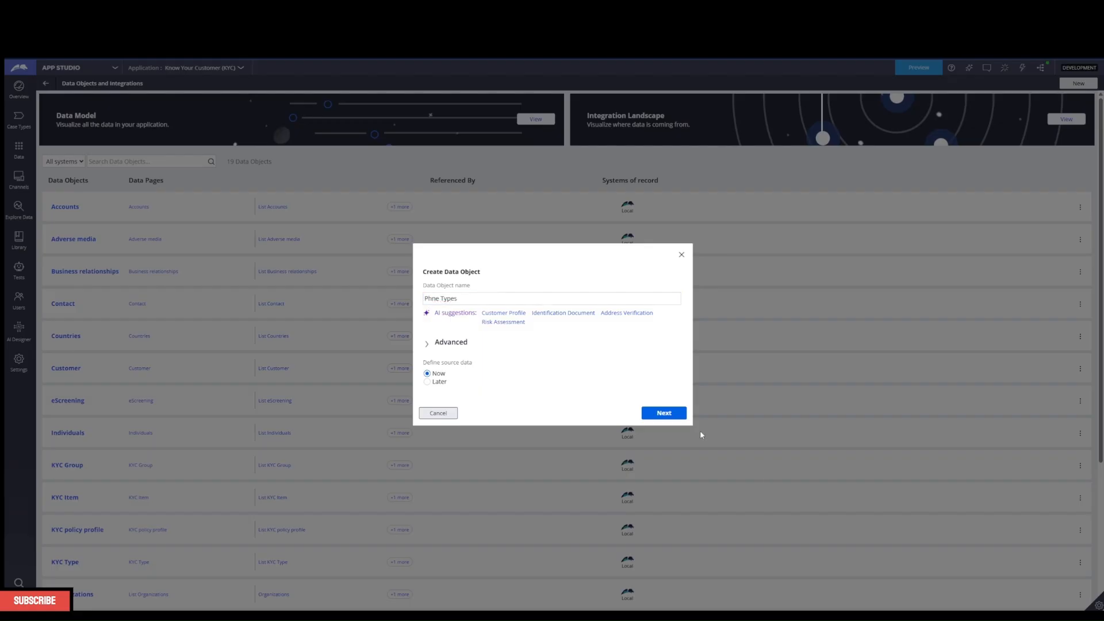
left_click(432, 298)
type("o")
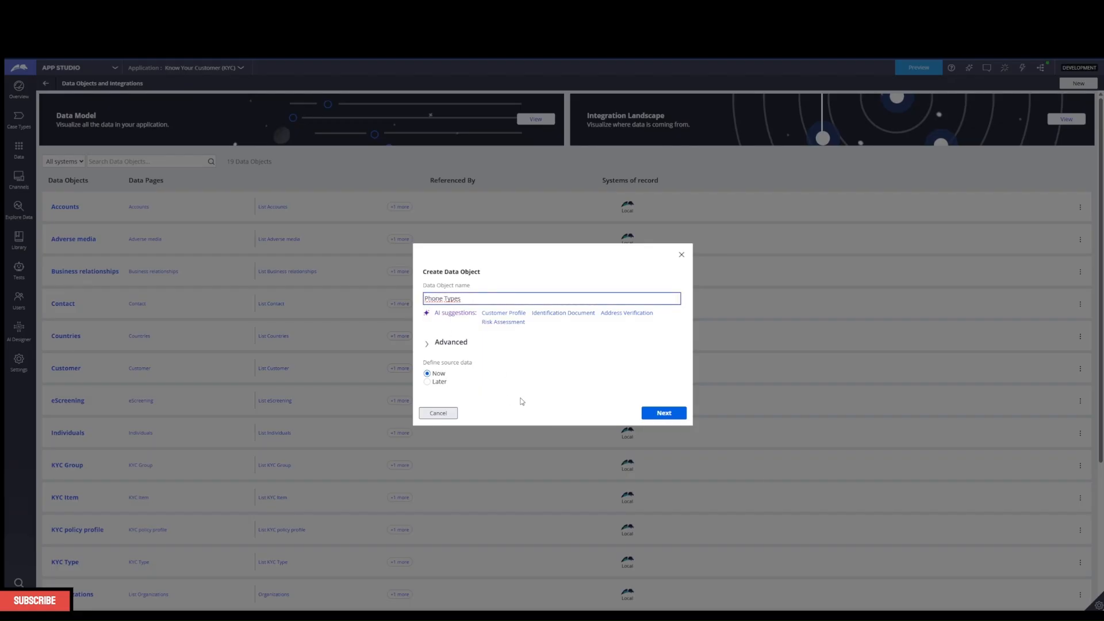
left_click(655, 413)
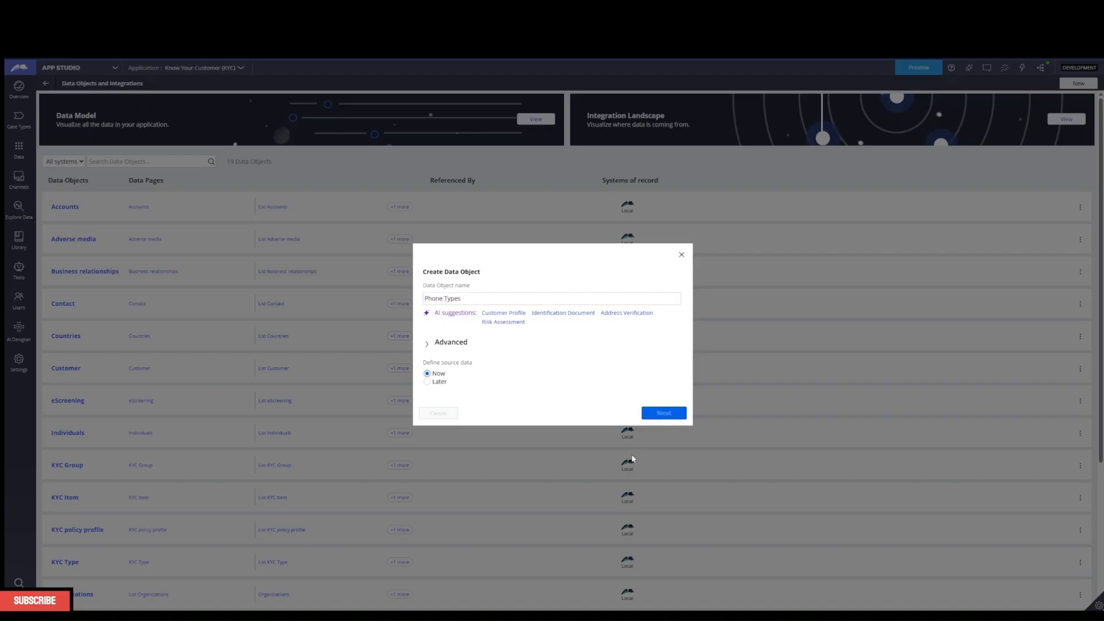
left_click(661, 390)
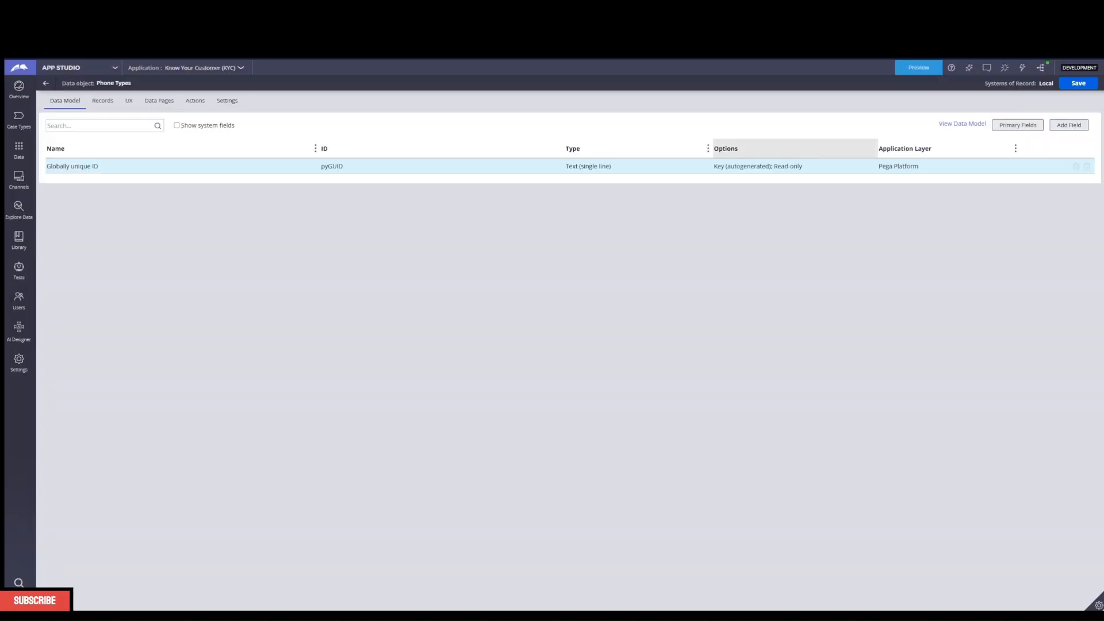
Add a field called Phone type with the Phone type to the Phone Types data object
left_click(1058, 126)
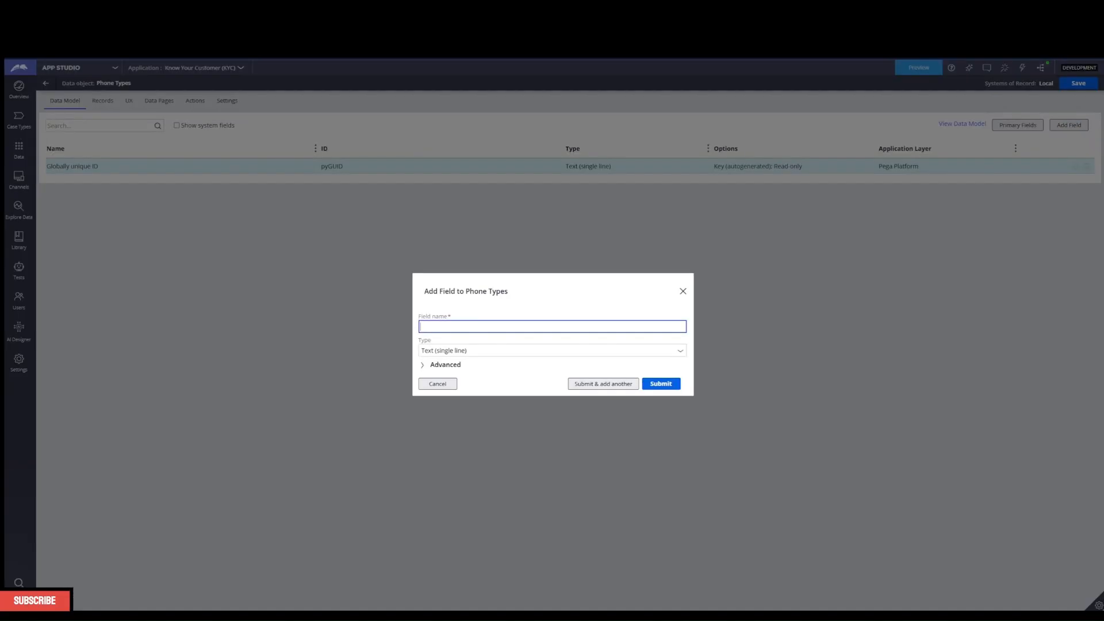
type("Phone Y")
left_click(665, 385)
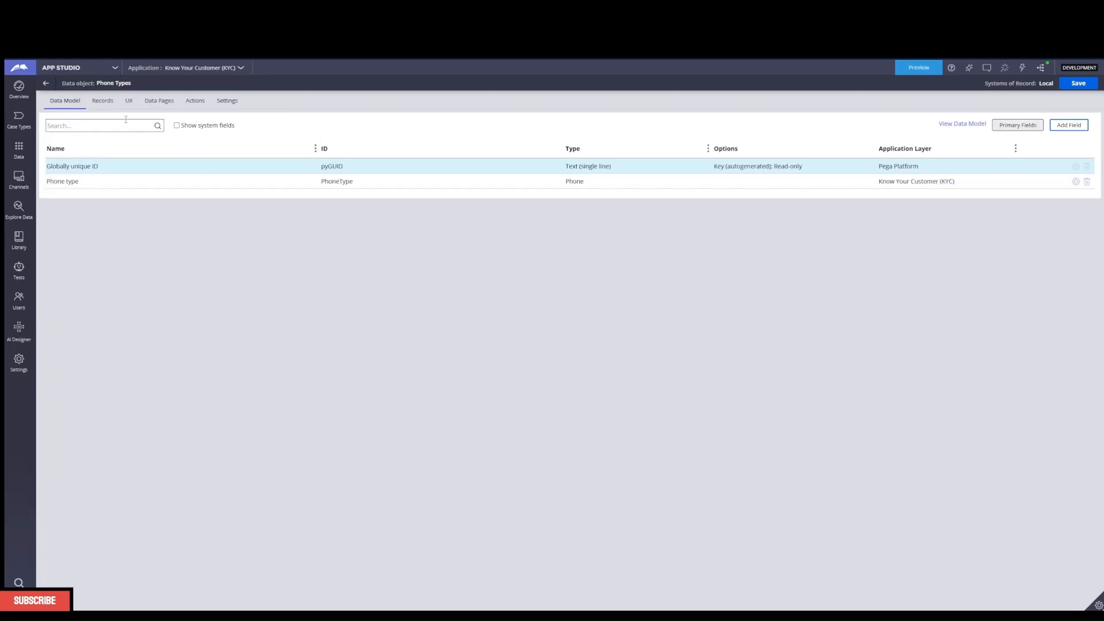
Try to add a Home record to the Phone Types data object
left_click(105, 101)
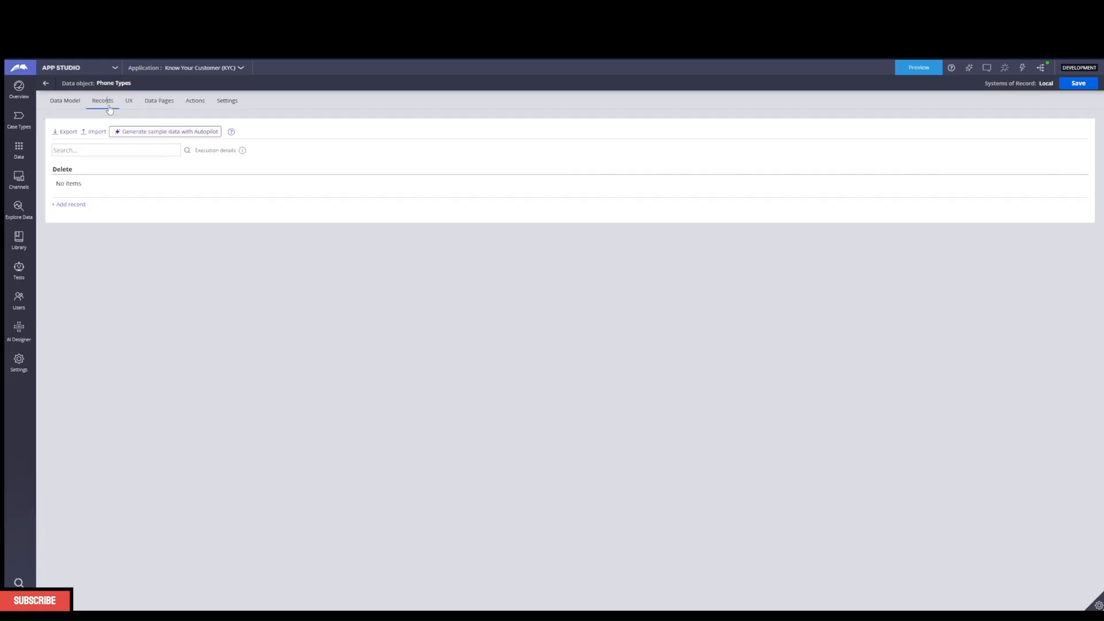
left_click(72, 205)
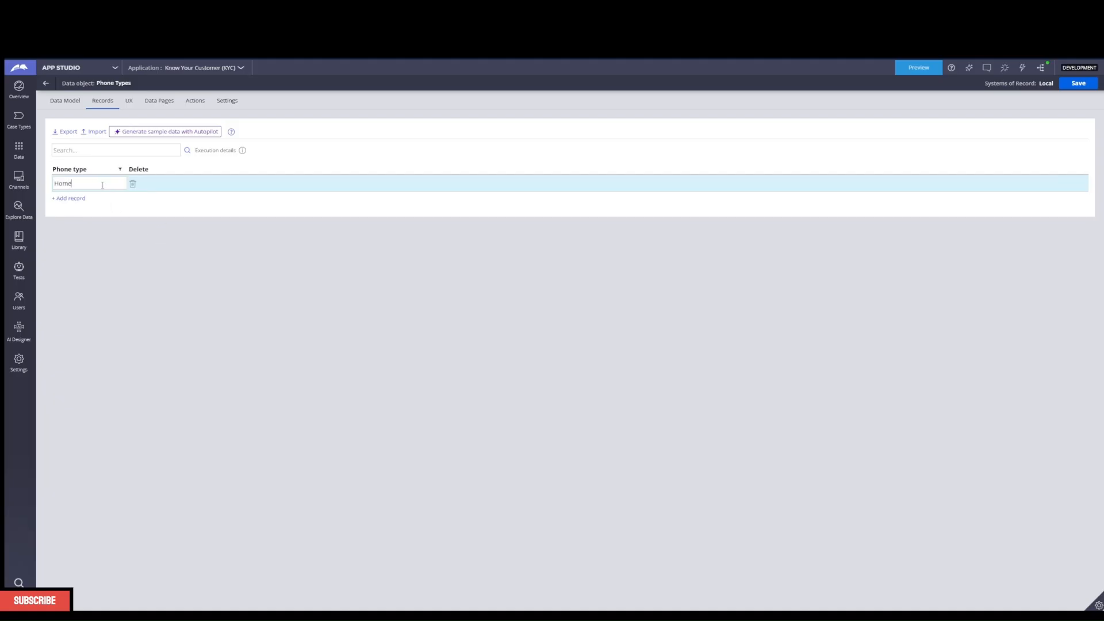
left_click(69, 198)
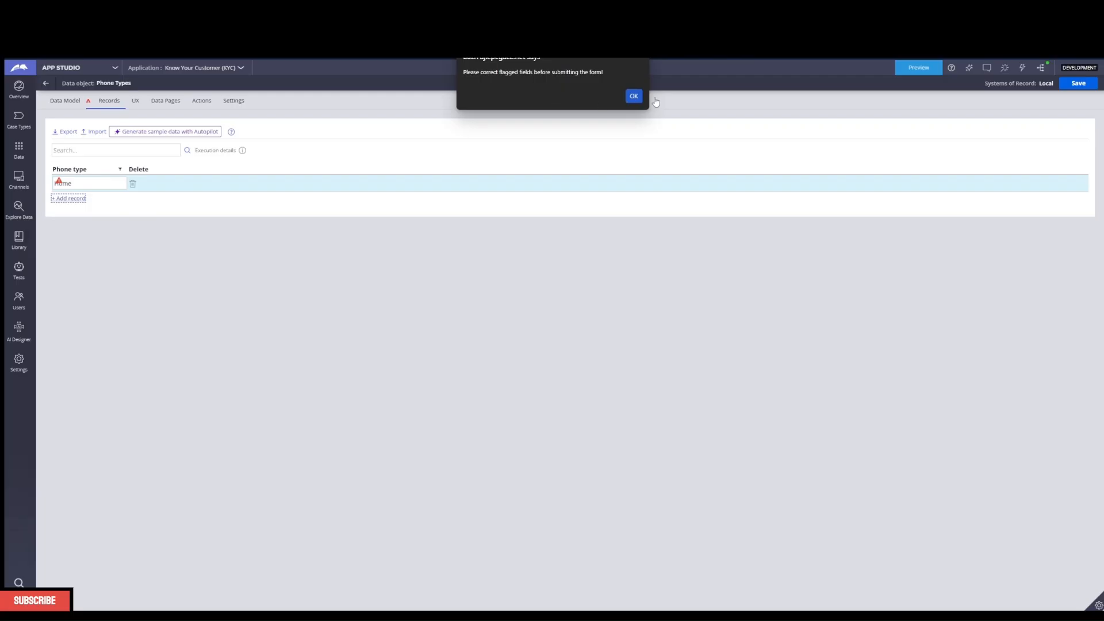
left_click(633, 96)
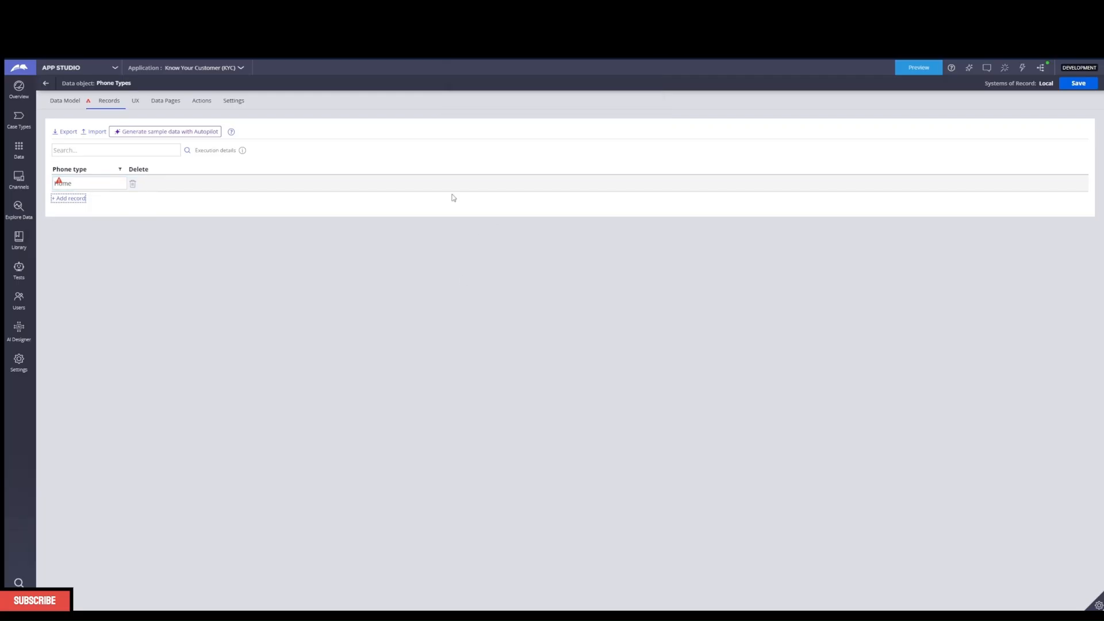
left_click(69, 178)
left_click(59, 183)
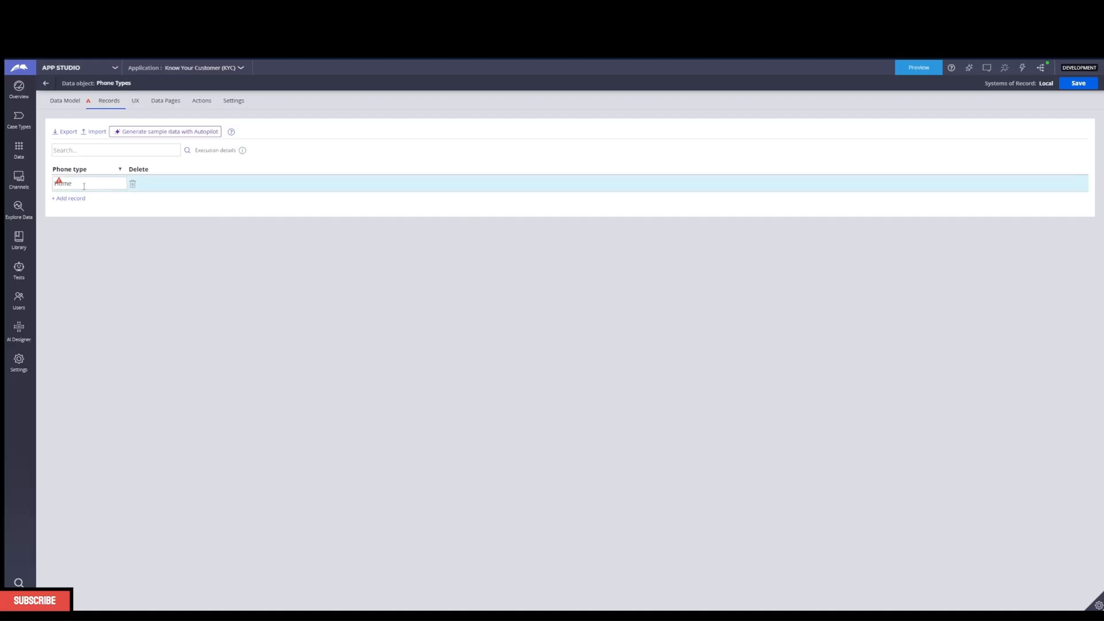
Delete the Phone type field from the data model of the Phone Types data object
left_click(83, 106)
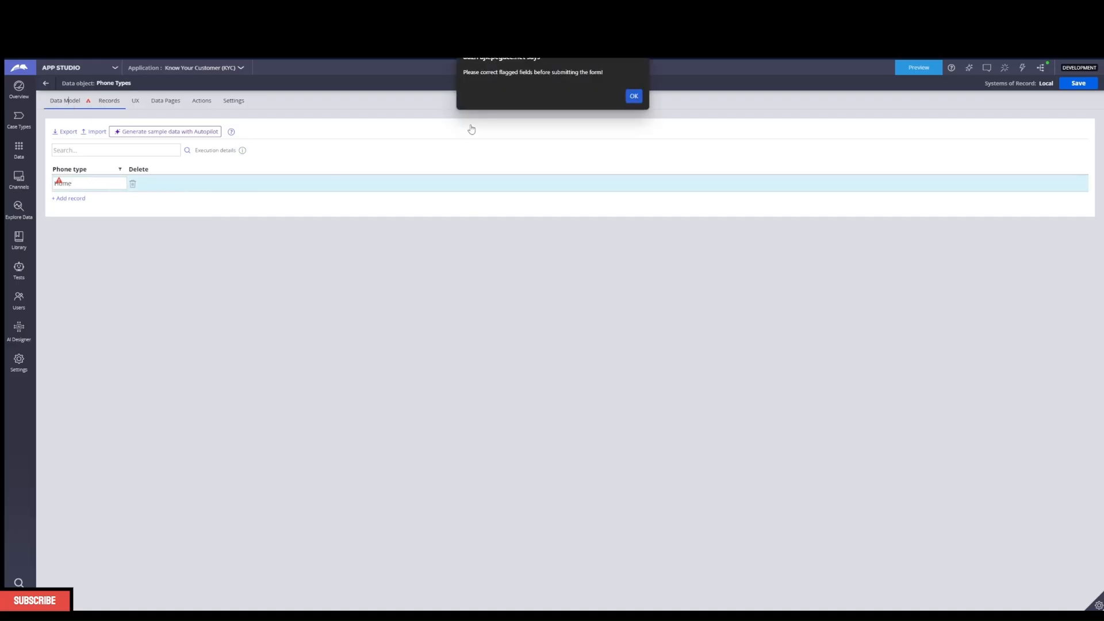
left_click(634, 96)
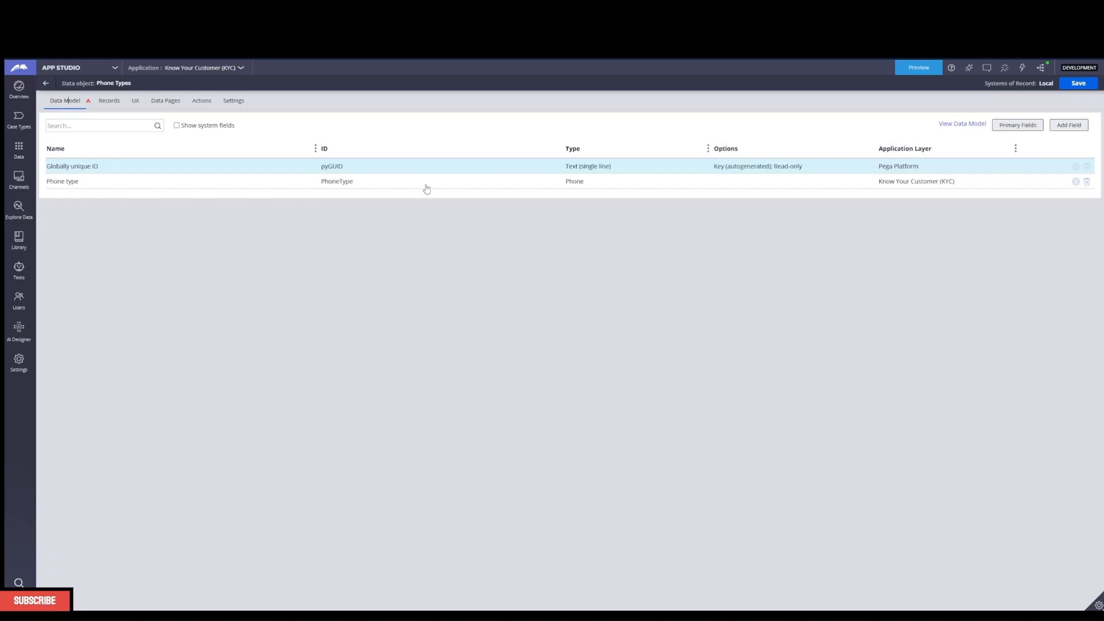
left_click(1084, 184)
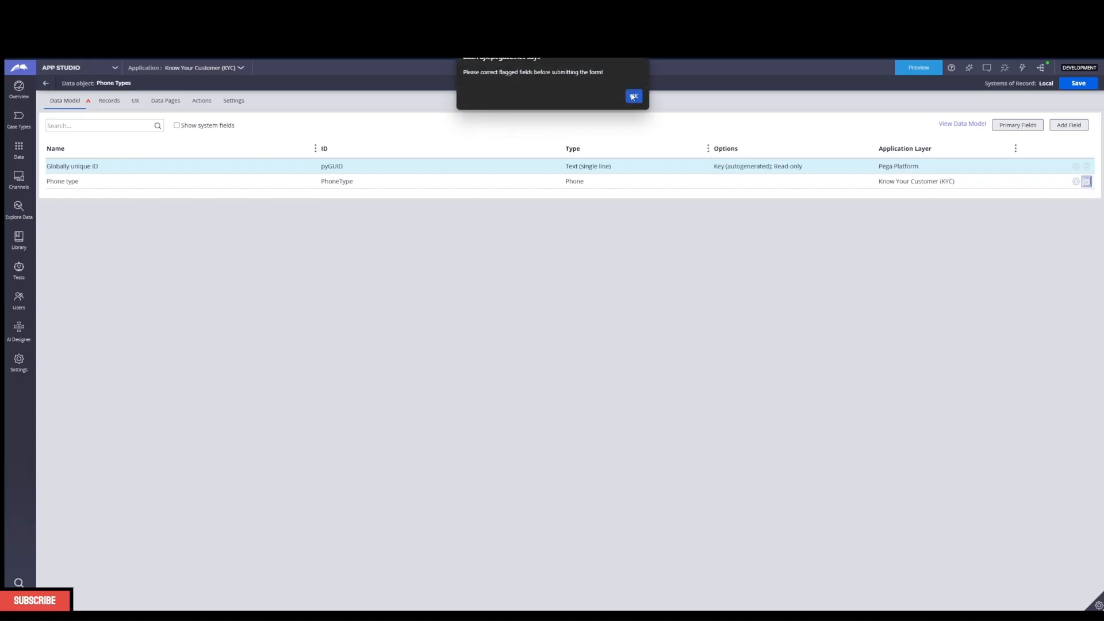
left_click(635, 96)
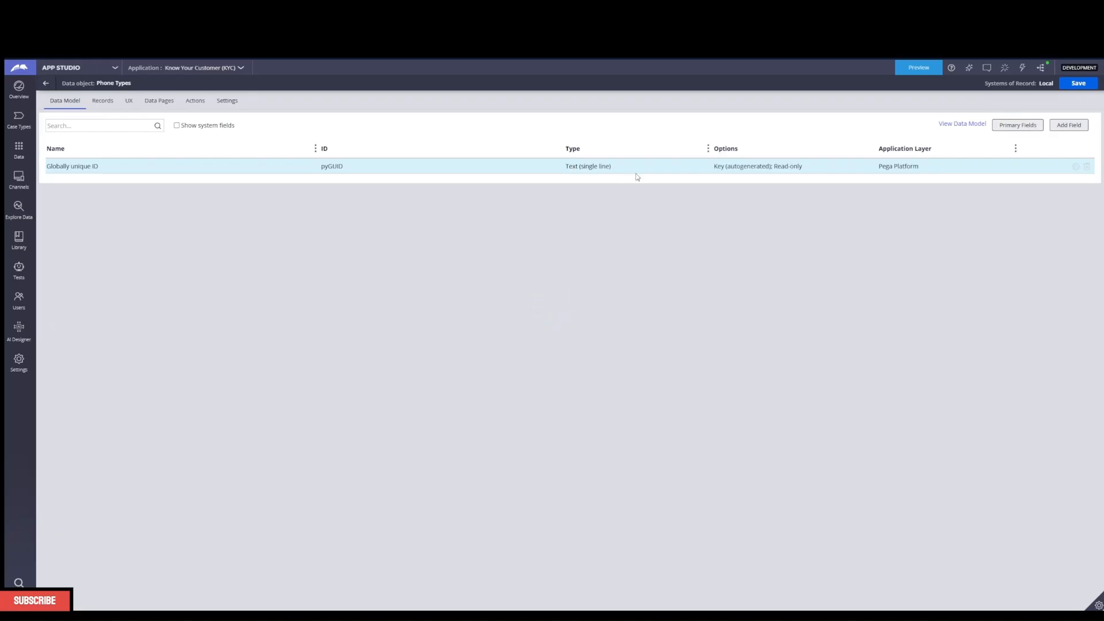
Add a field called Phone type with the Text (single line) type to the Phone Types data object
left_click(1069, 125)
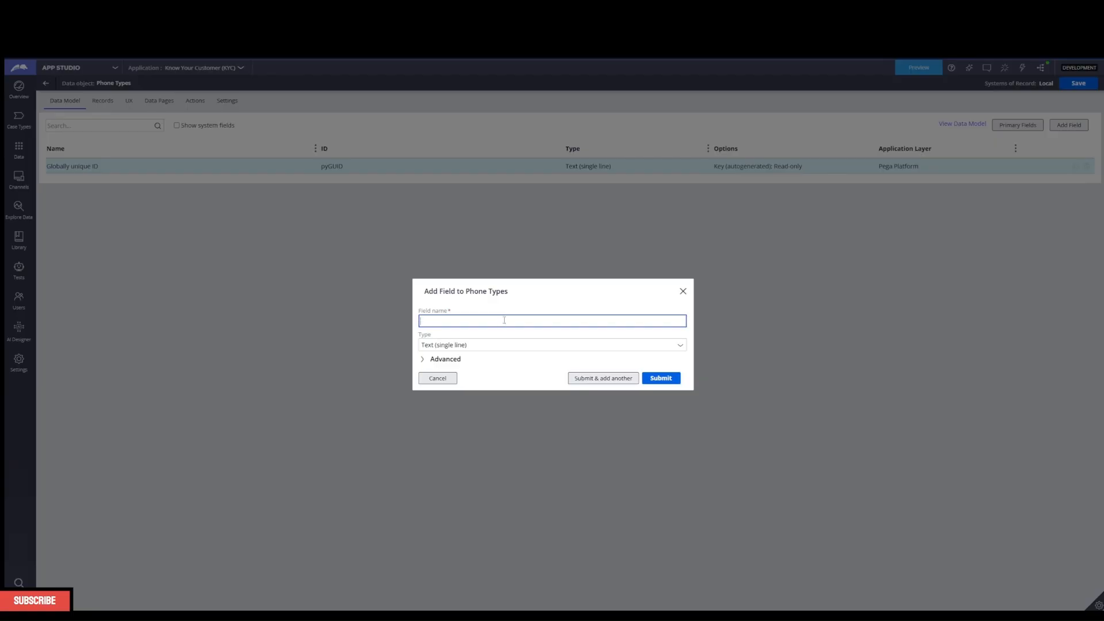
type("Phone t")
left_click(514, 381)
left_click(681, 346)
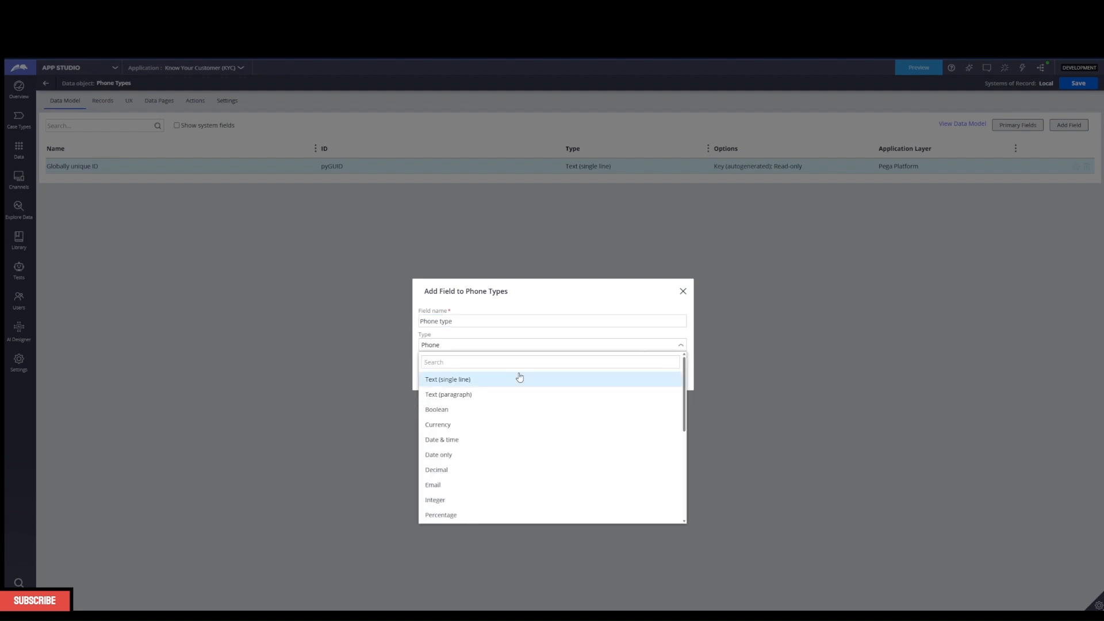
left_click(500, 381)
left_click(451, 359)
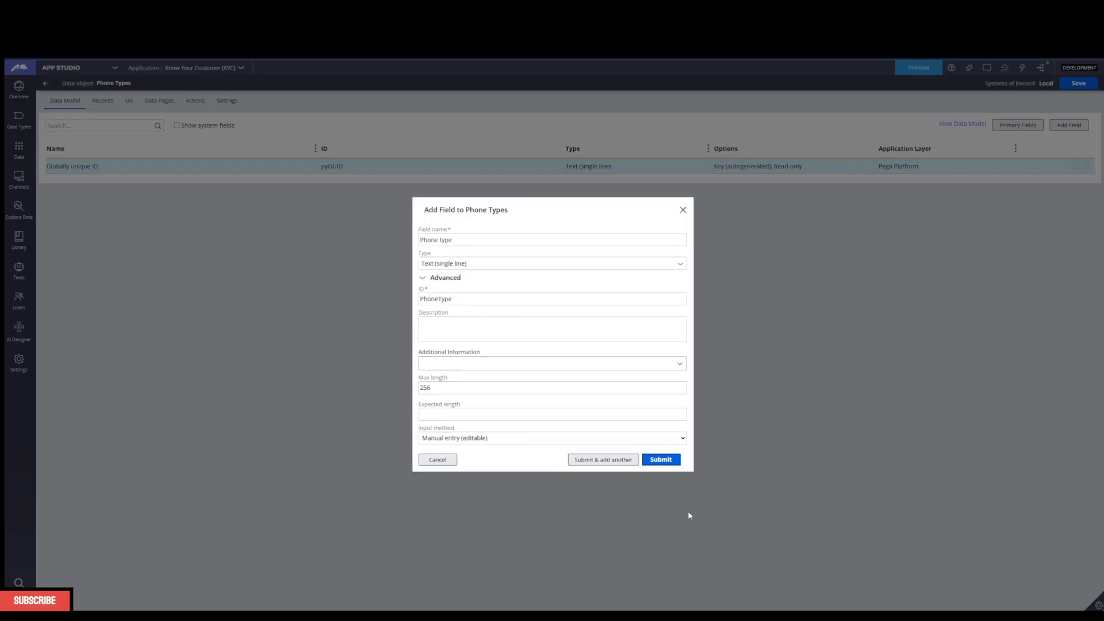
left_click(663, 464)
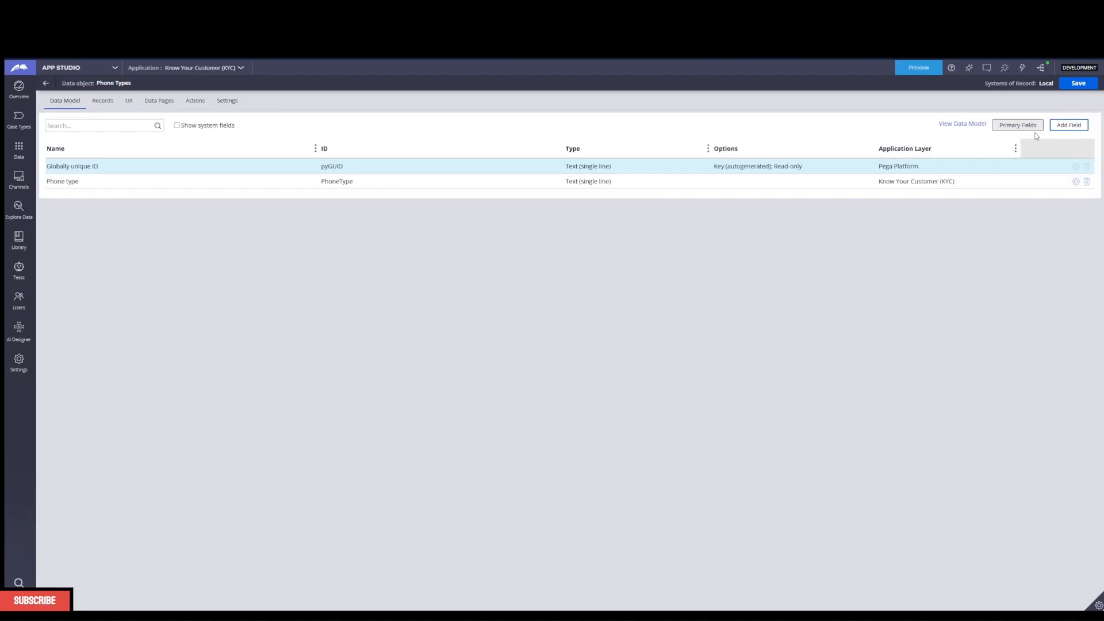
Add the records Home, Mobile and Work to the Phone Types data object and save it
left_click(109, 104)
left_click(68, 205)
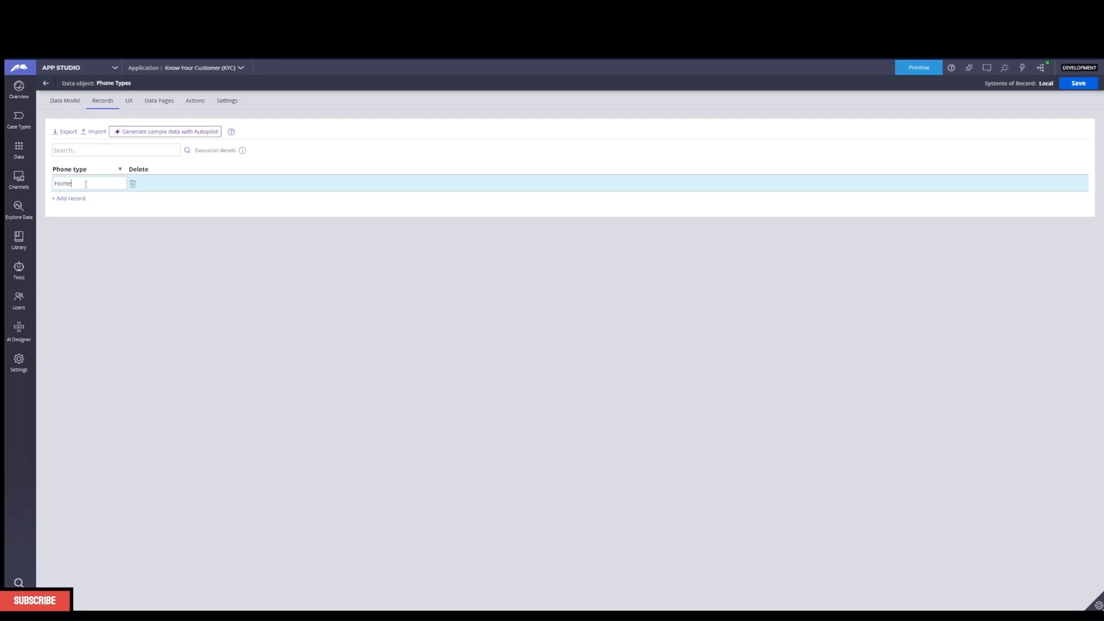
left_click(70, 198)
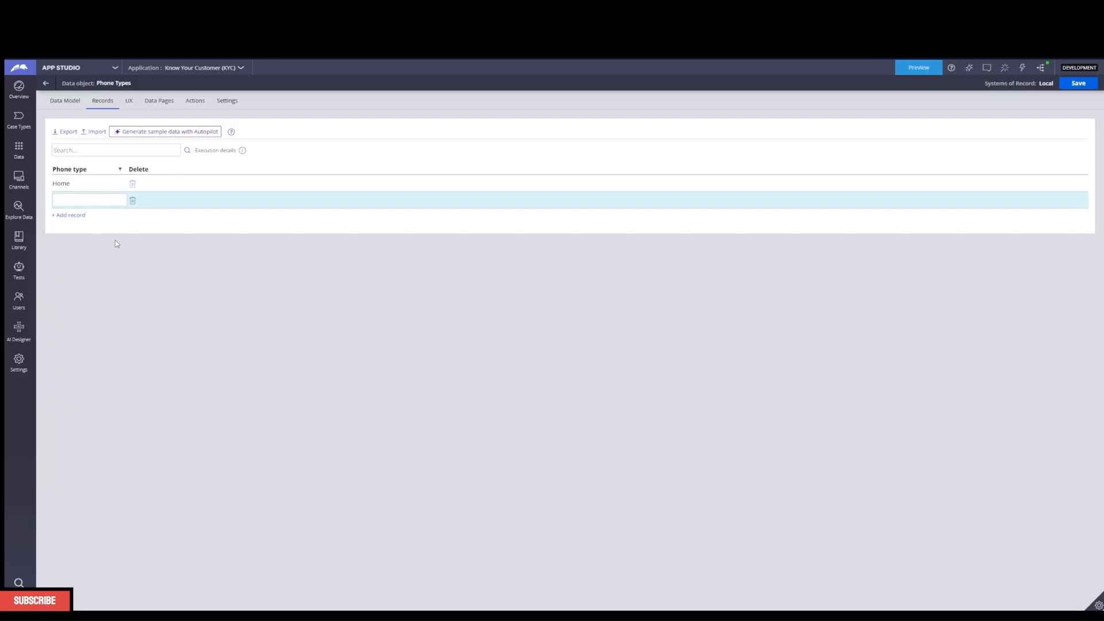
type("Mobile")
left_click(92, 216)
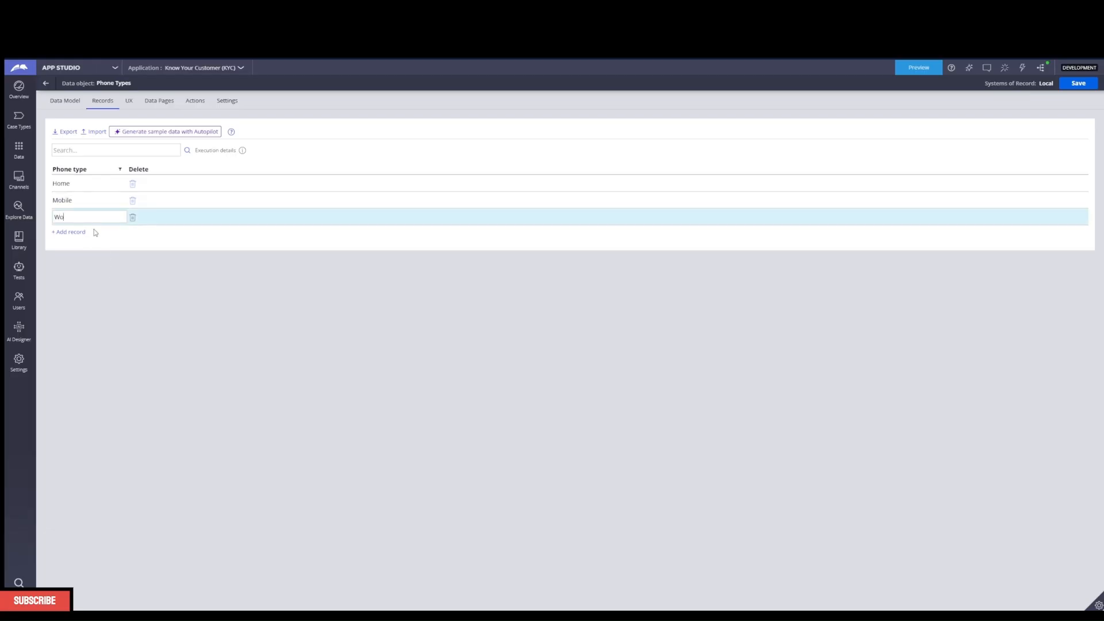
left_click(210, 260)
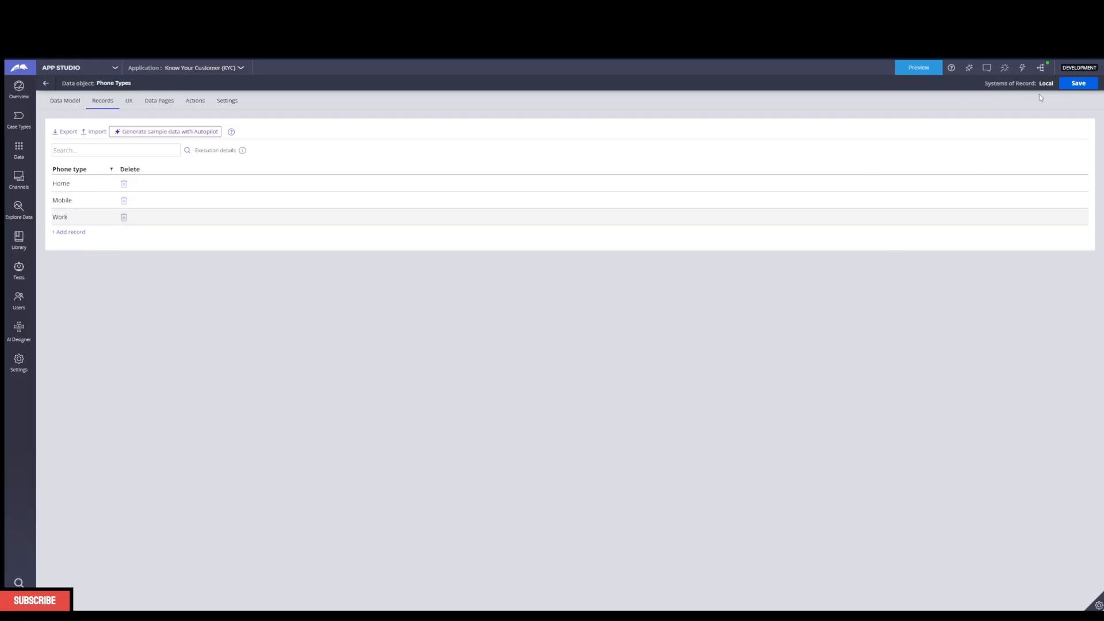
left_click(1070, 86)
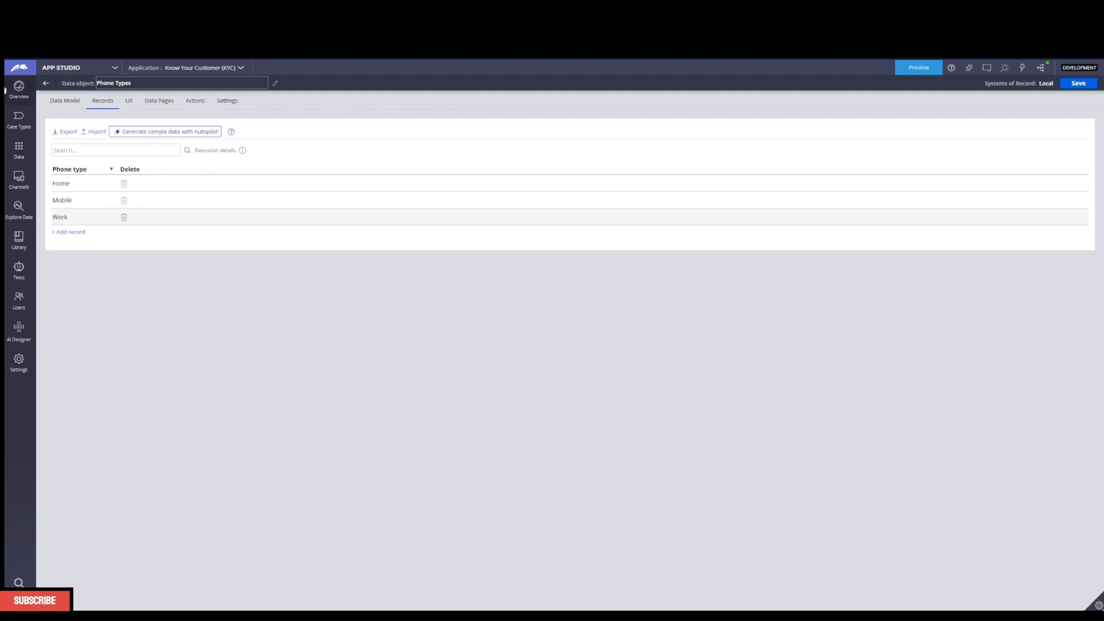
Open the Phone data object and delete its Phone Type field
left_click(47, 84)
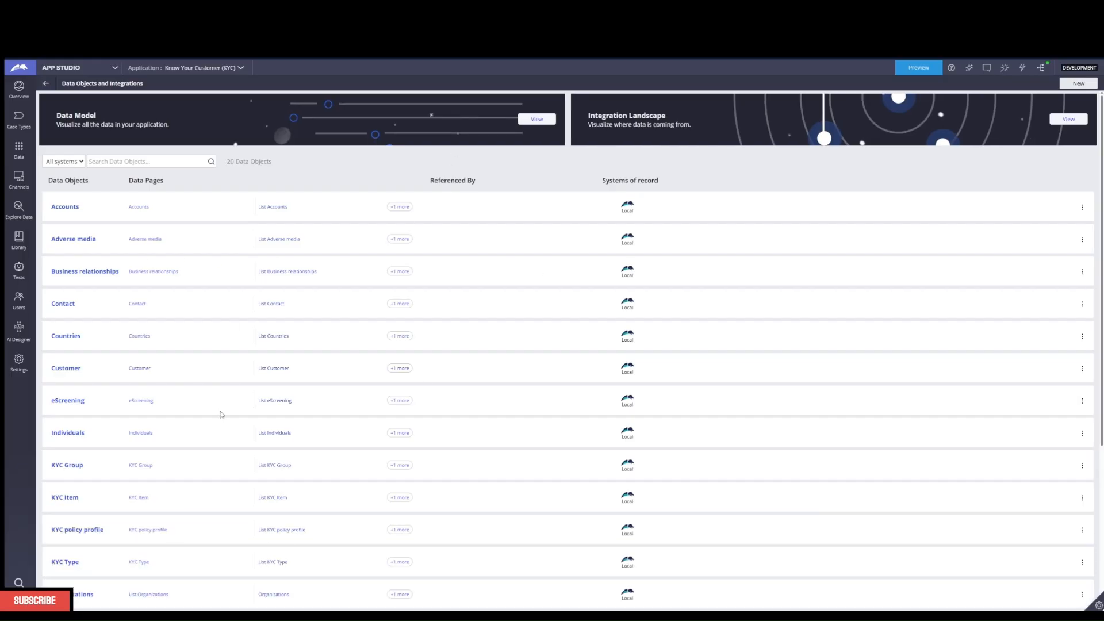
scroll(196, 281, "down", 3)
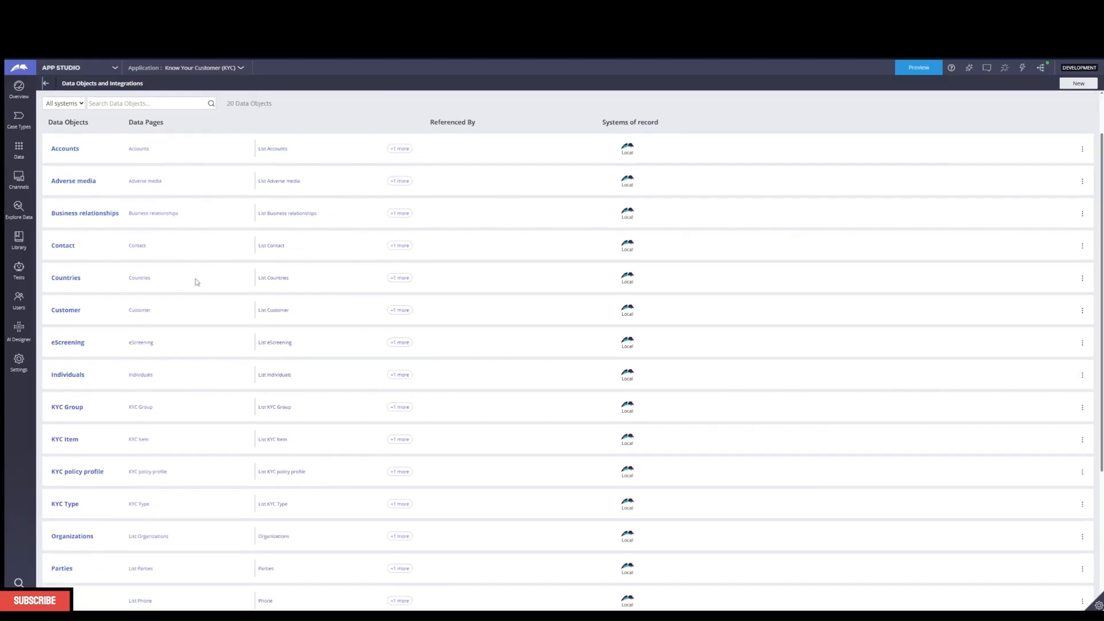
scroll(196, 281, "up", 3)
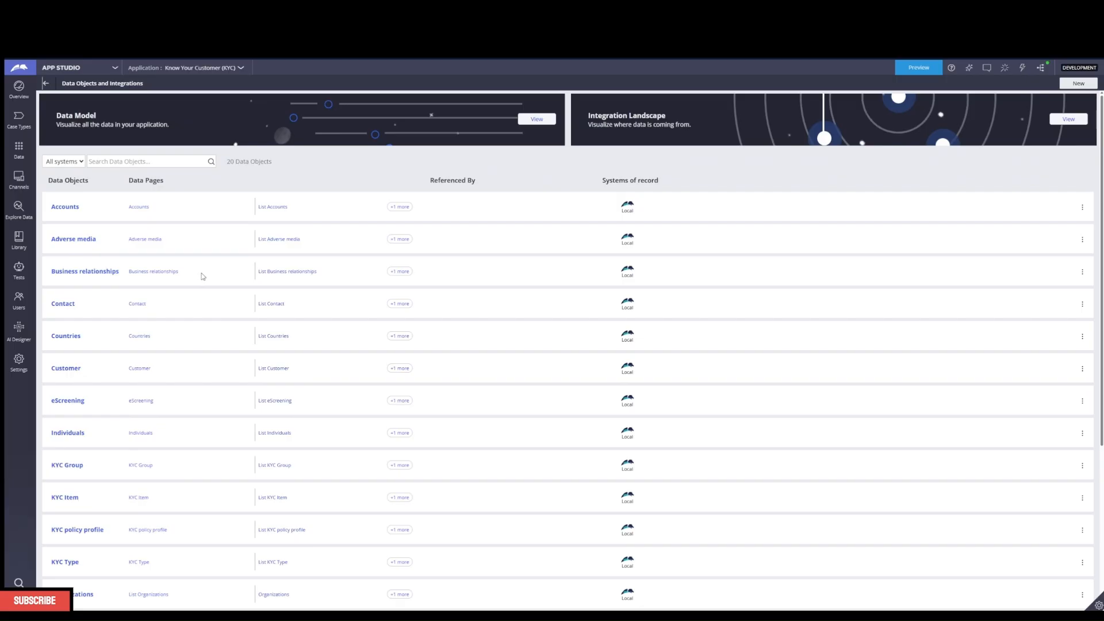
scroll(345, 315, "down", 5)
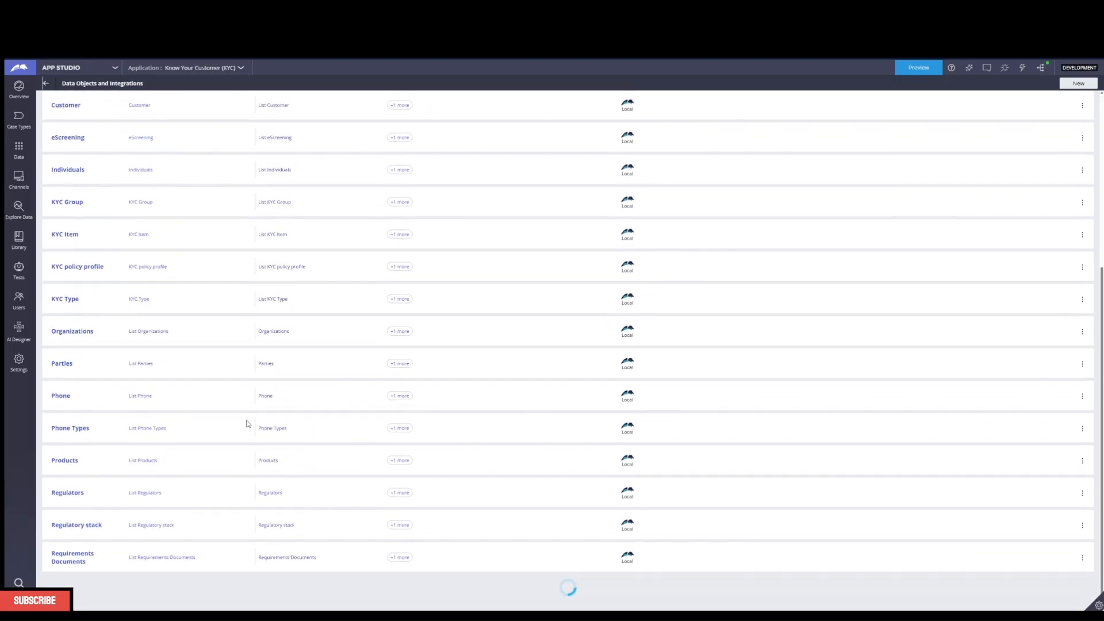
left_click(59, 422)
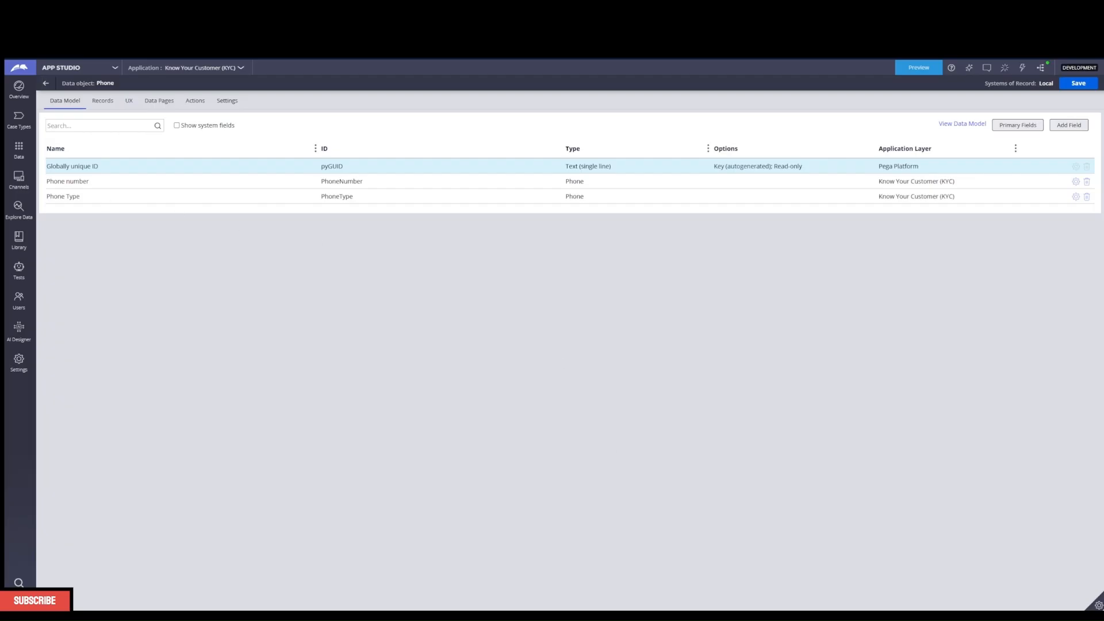
left_click(1086, 198)
Add a Phone Type field to the Phone data object as a single-record Data Reference to the Phone Types data object
left_click(1068, 129)
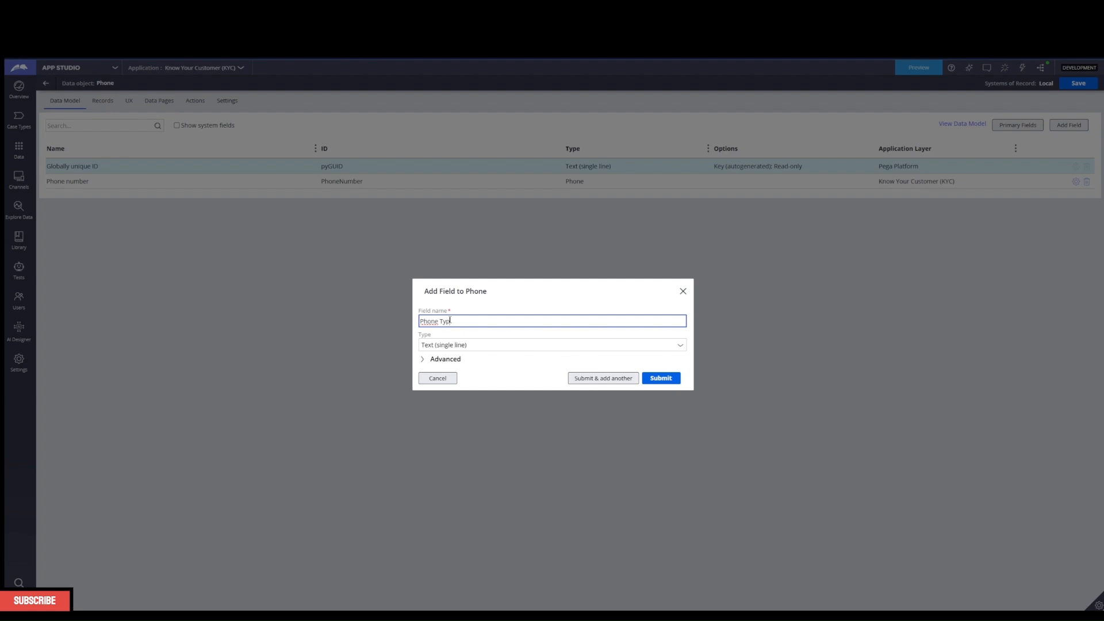
left_click(567, 347)
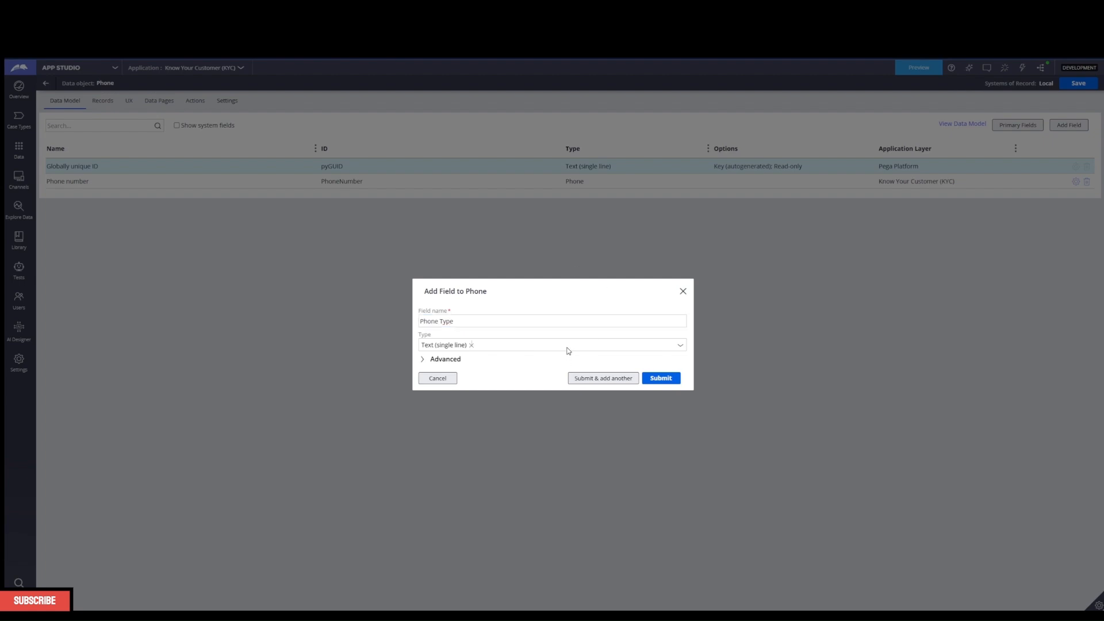
scroll(537, 451, "down", 5)
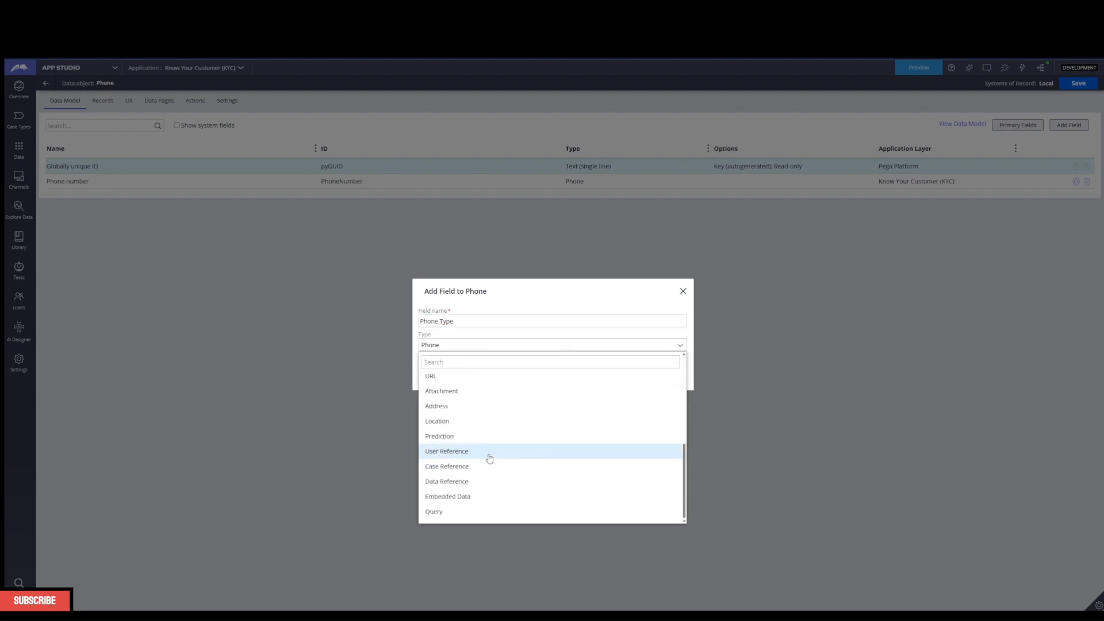
left_click(458, 484)
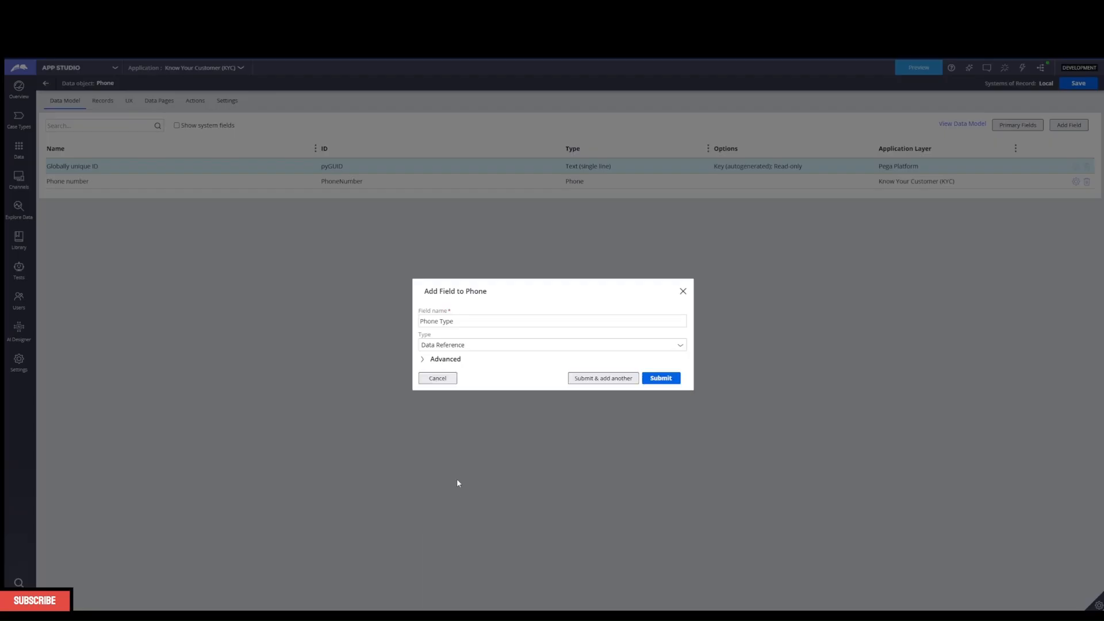
left_click(445, 359)
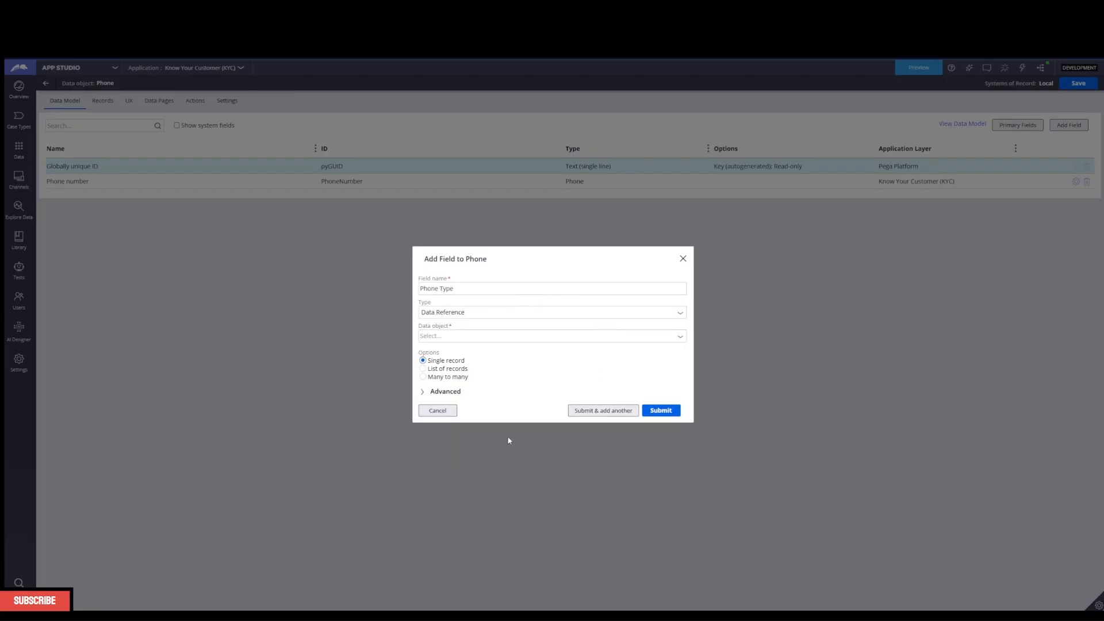
left_click(457, 370)
left_click(681, 339)
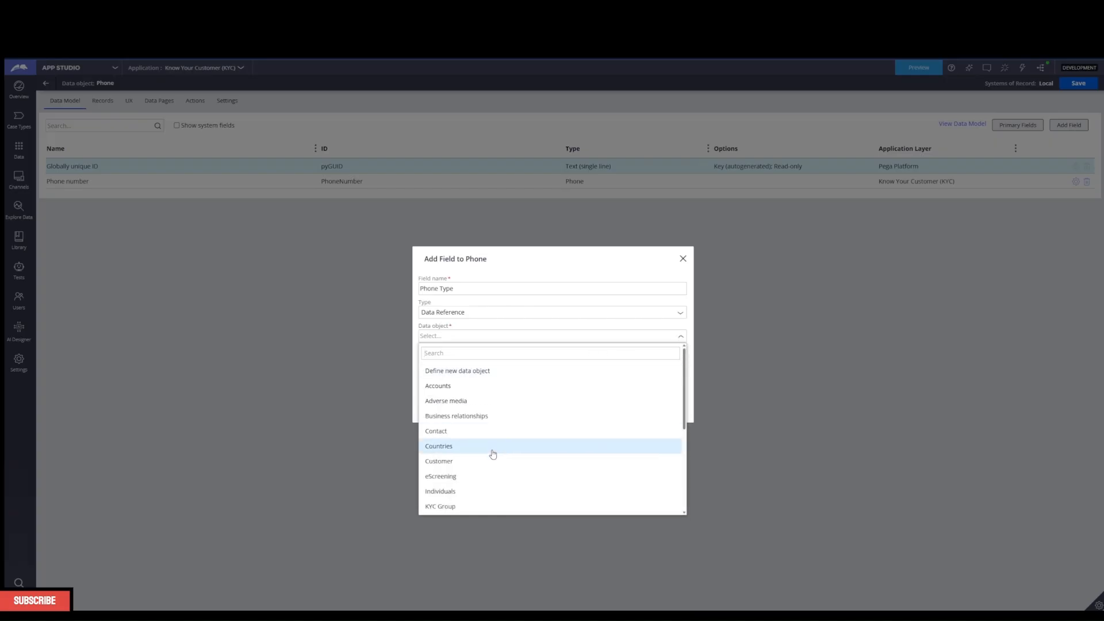
scroll(492, 453, "down", 3)
left_click(469, 443)
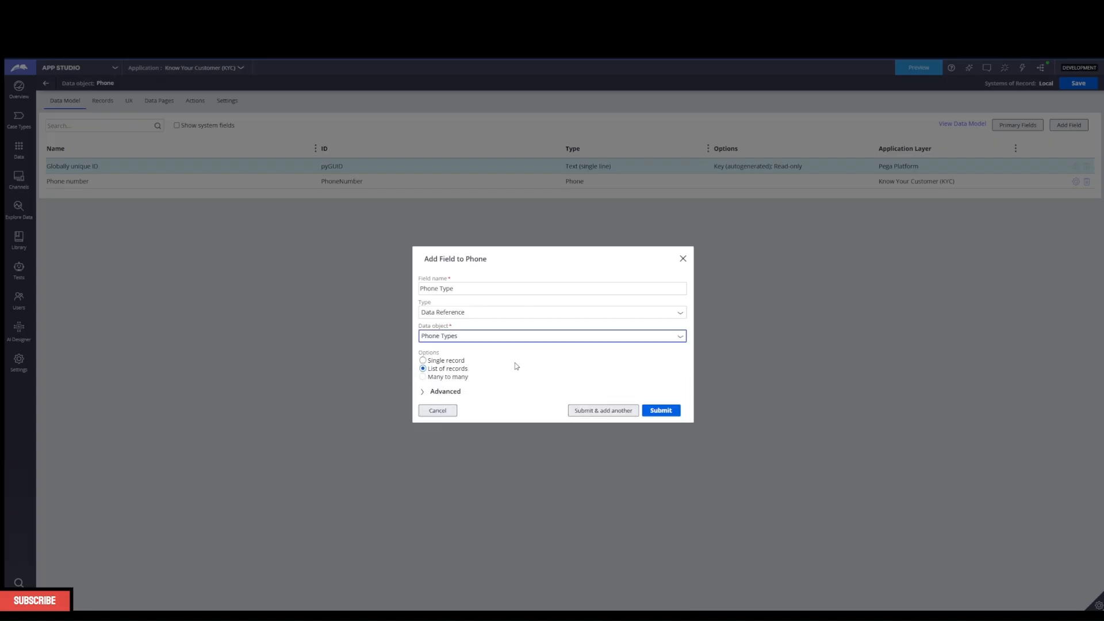
left_click(423, 360)
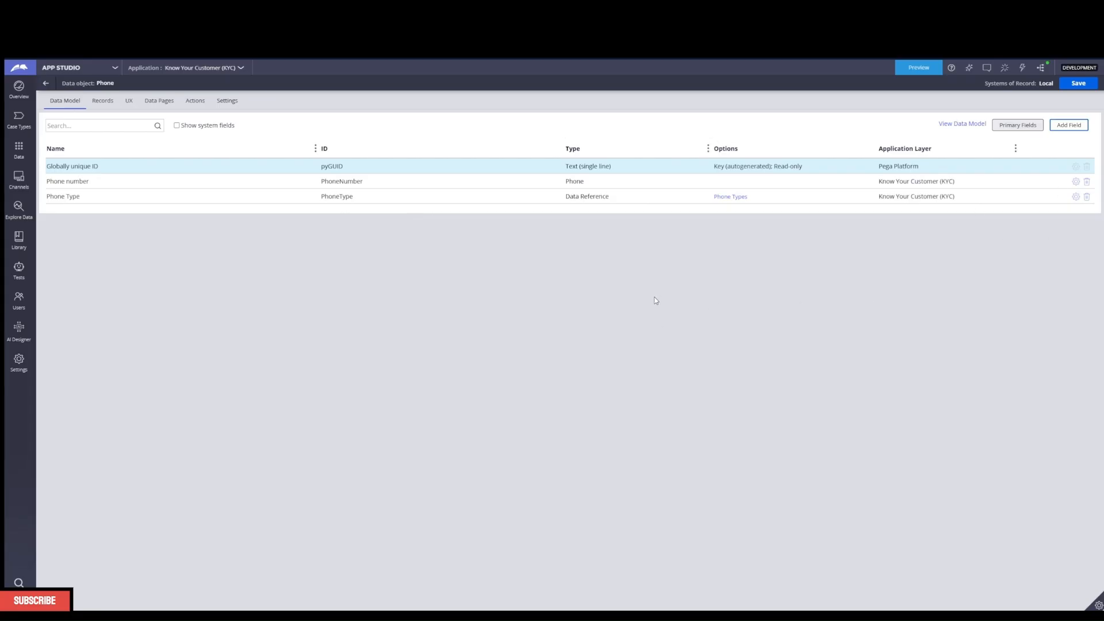
Open the Customer data object and add a Phone field as single-record Embedded Data based on the Phone data object
left_click(48, 85)
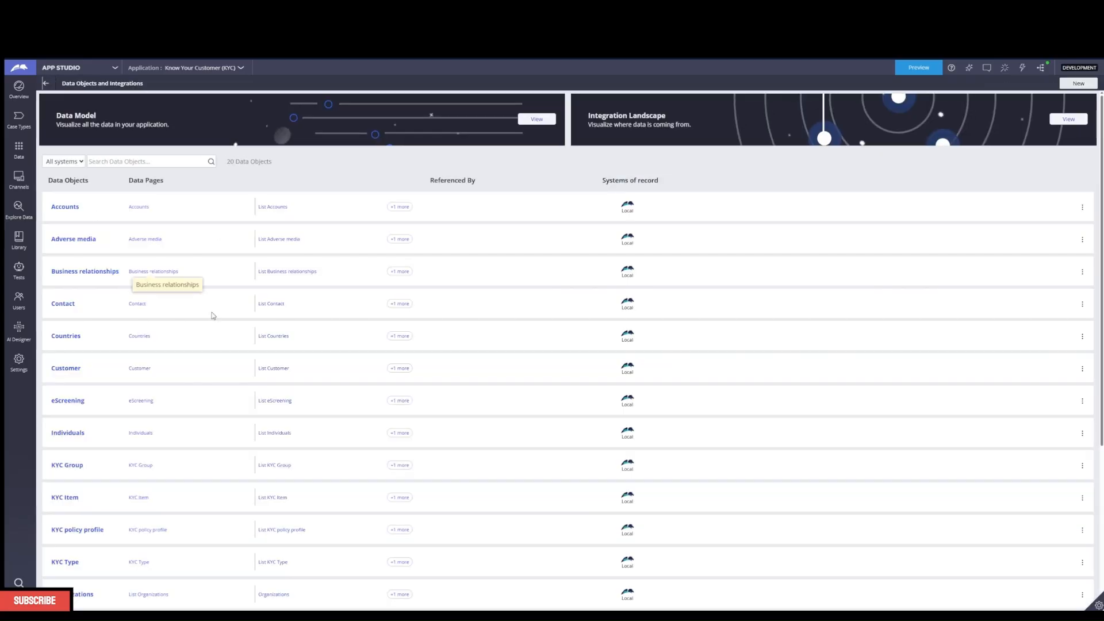
scroll(103, 325, "down", 2)
left_click(61, 283)
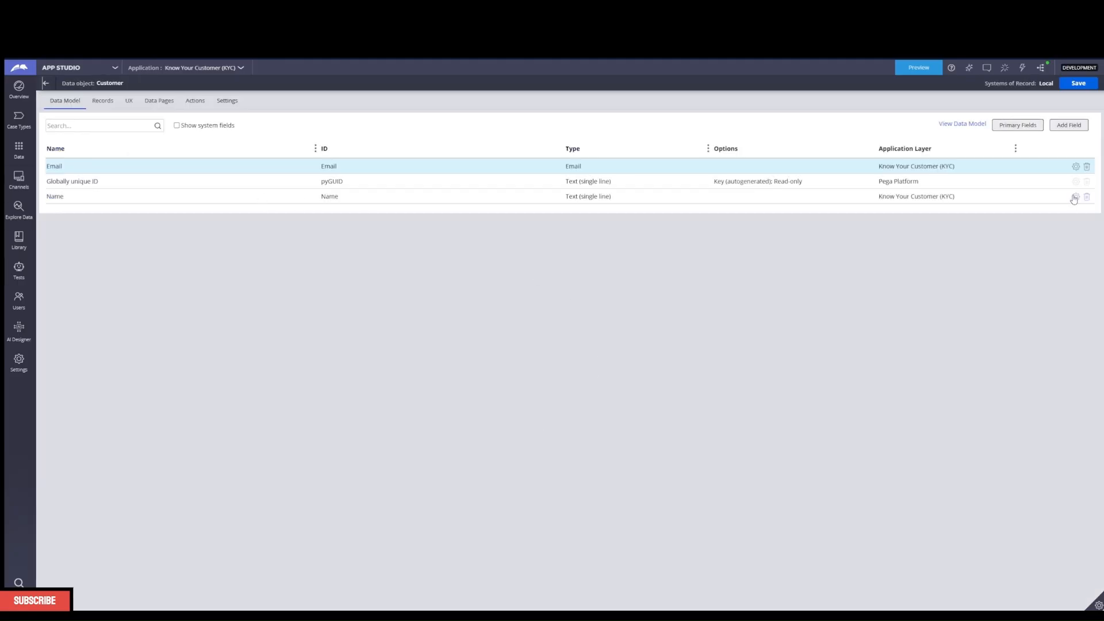
left_click(1061, 128)
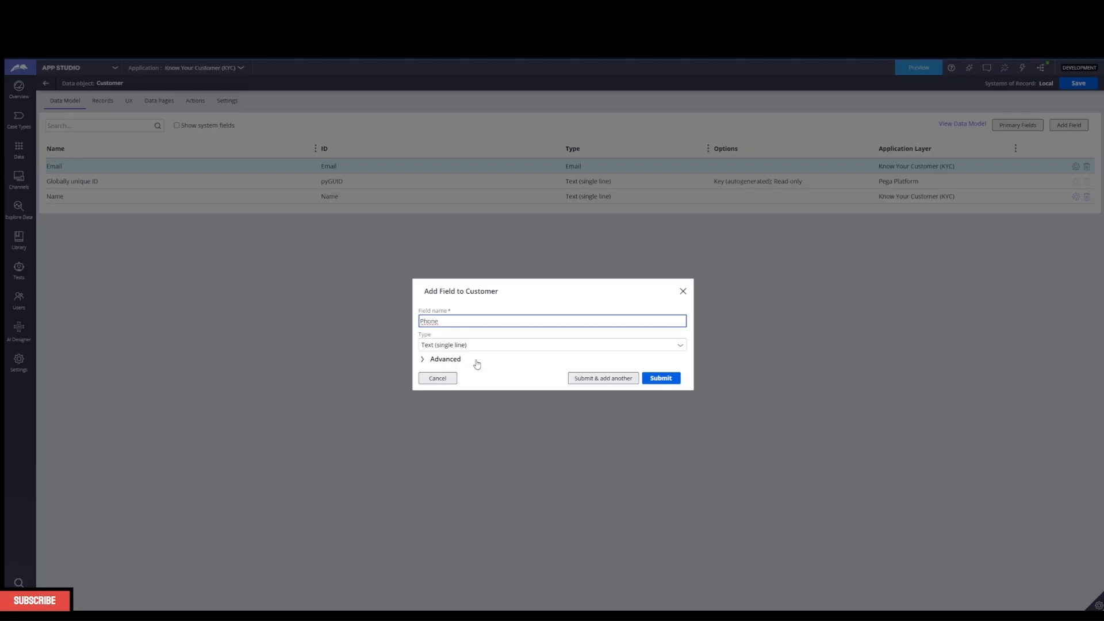
left_click(686, 346)
left_click(682, 346)
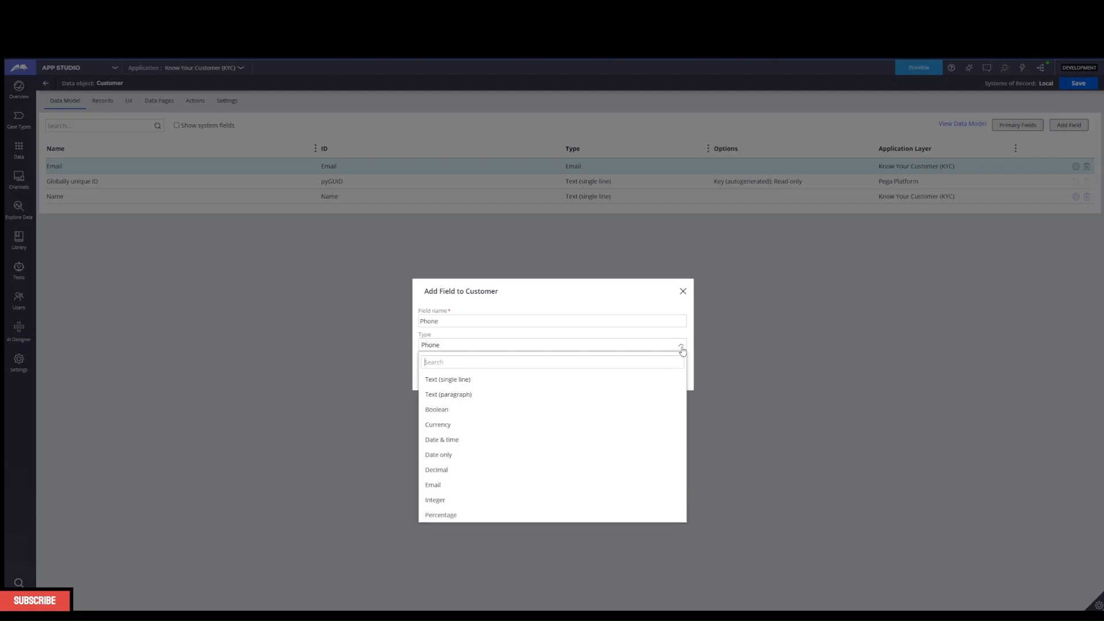
scroll(568, 460, "down", 3)
scroll(489, 445, "down", 2)
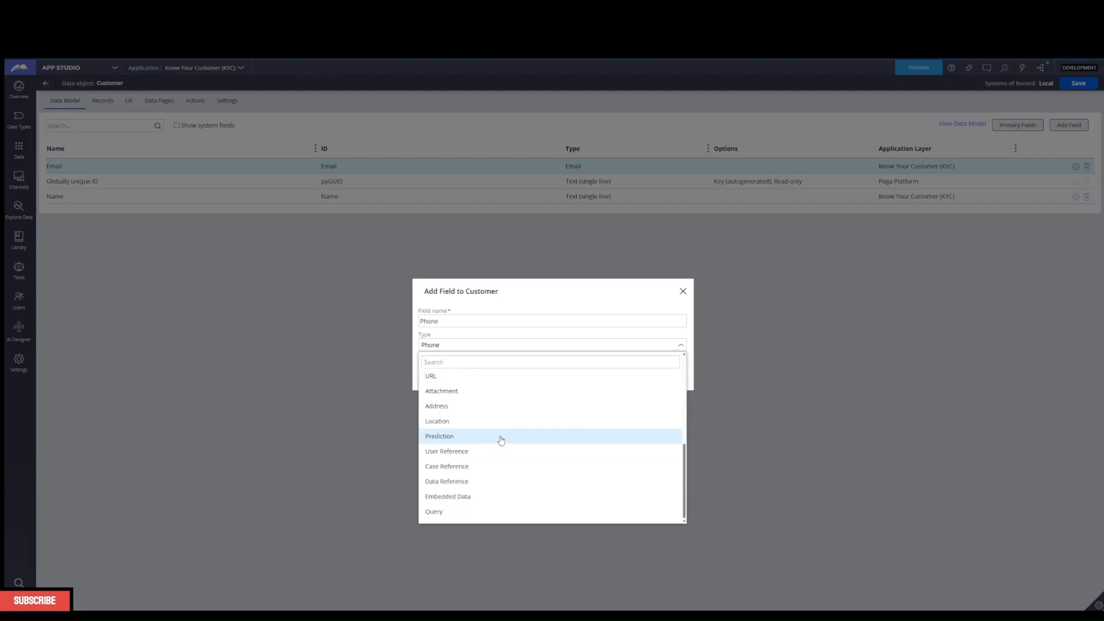
left_click(451, 496)
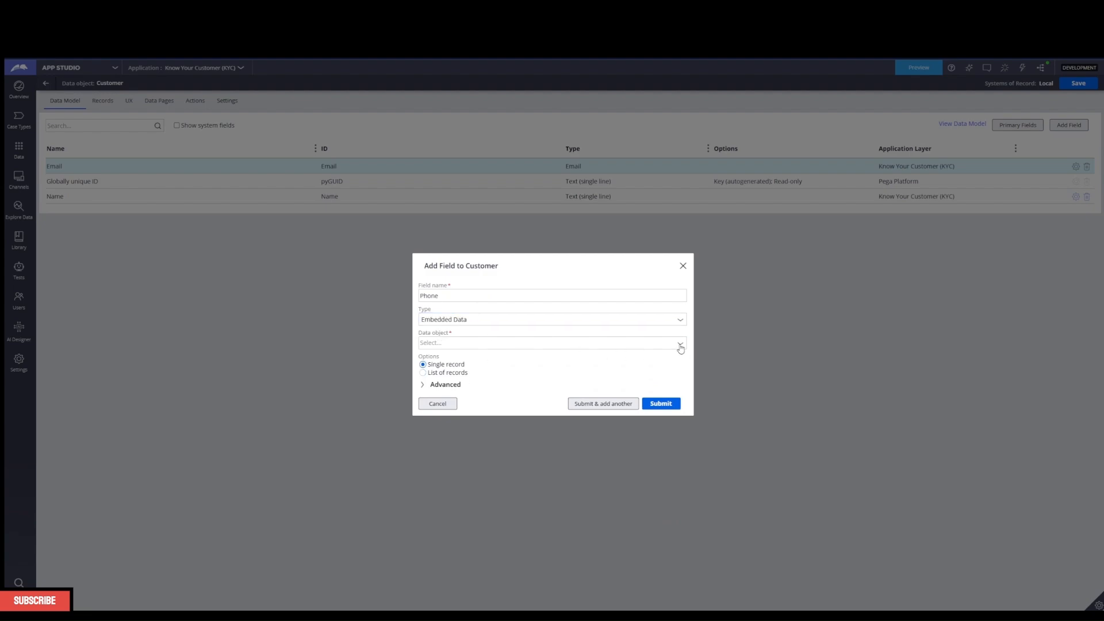
left_click(680, 344)
scroll(493, 426, "down", 5)
left_click(481, 440)
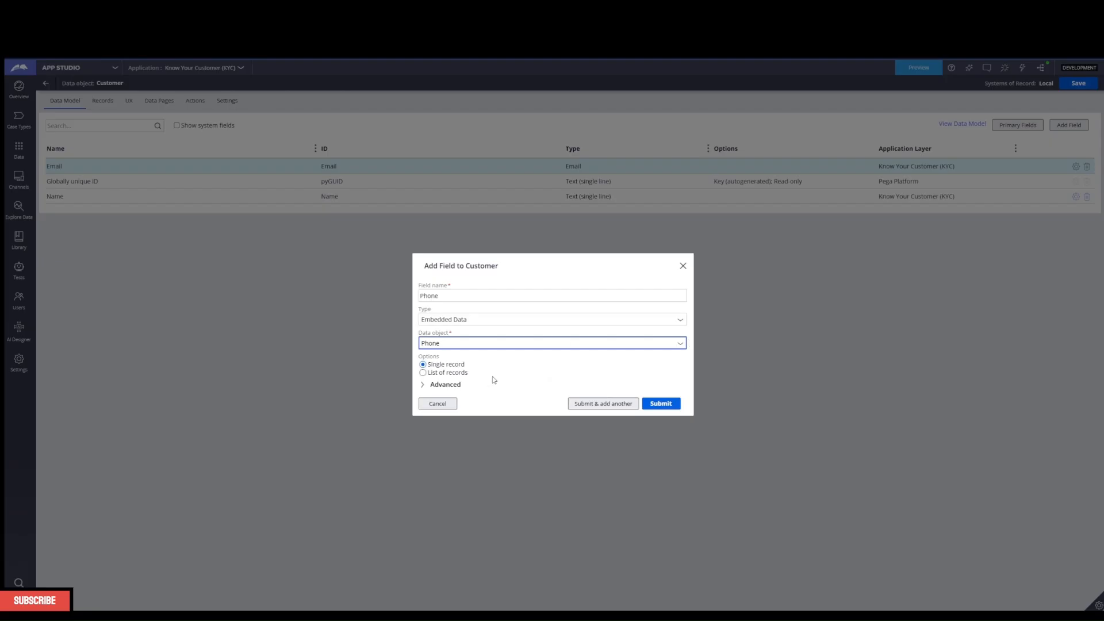
left_click(661, 404)
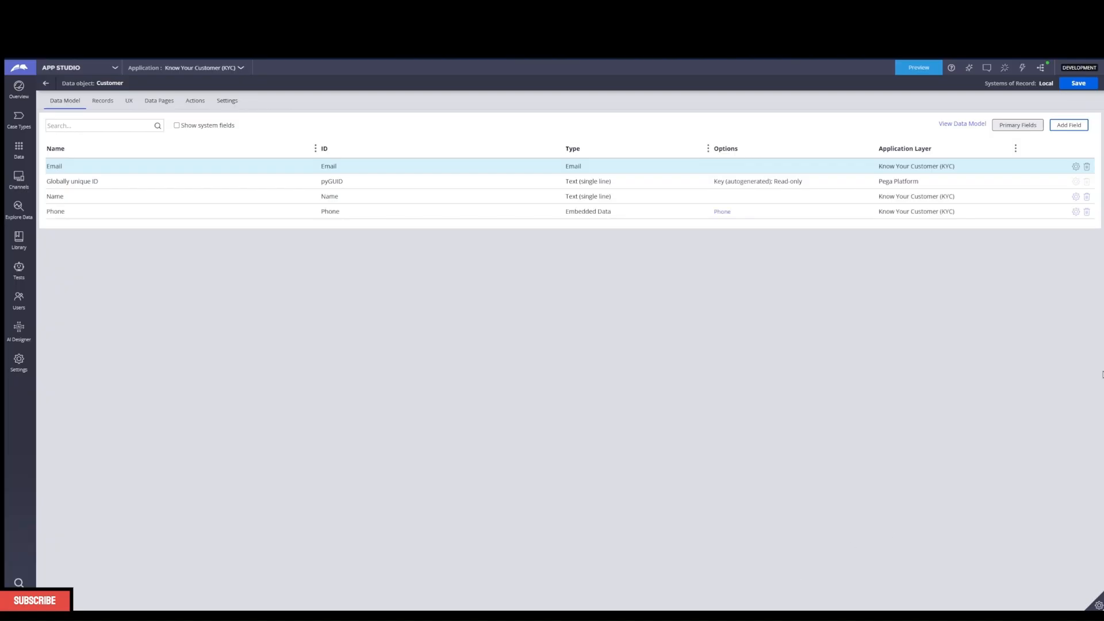
Examine the application's data model diagram for the relationships between the Customer, Phone and Phone Types data objects
left_click(47, 83)
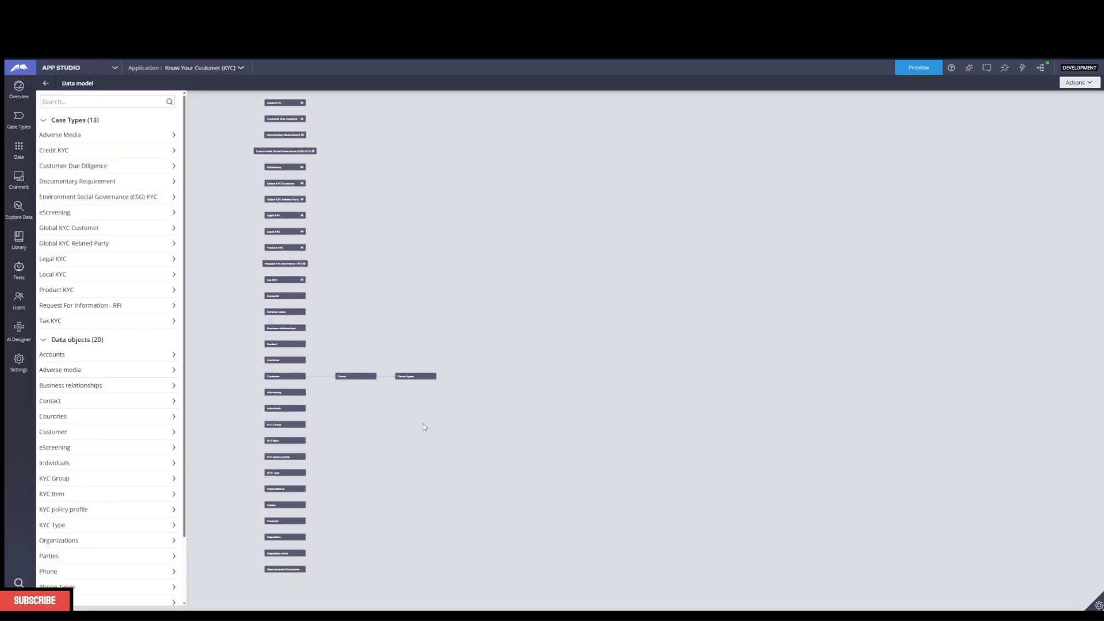
scroll(492, 407, "up", 3)
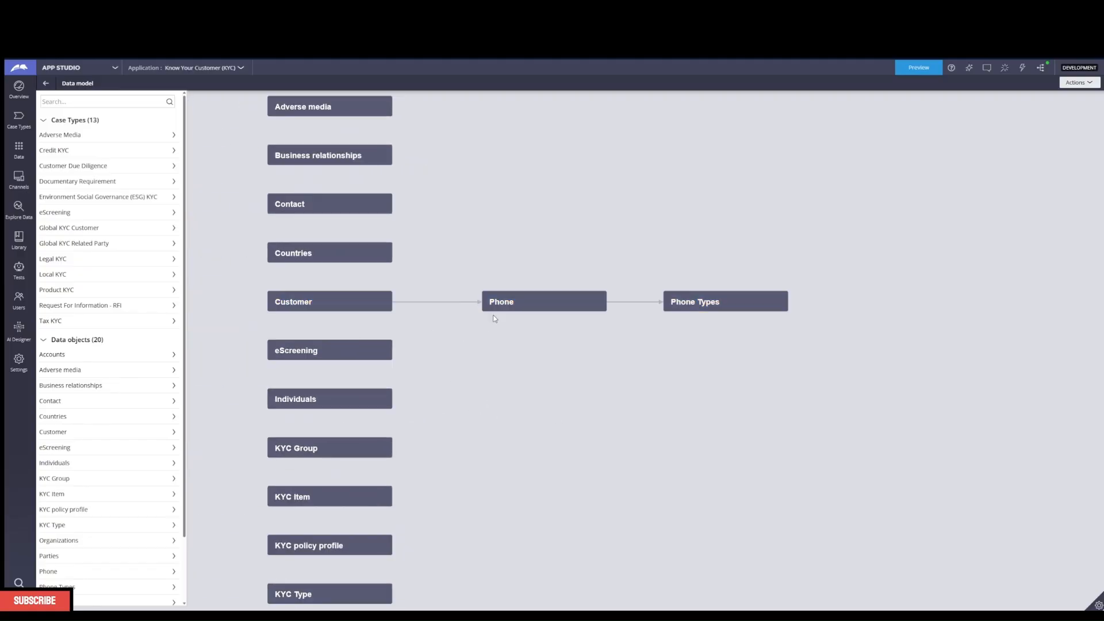
left_click(524, 302)
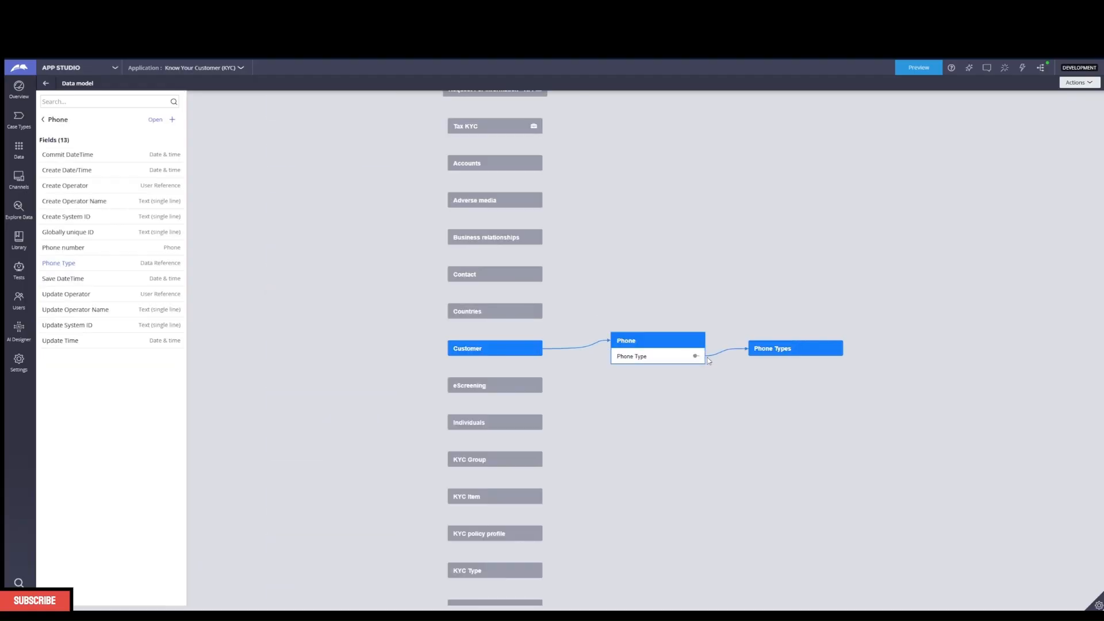
left_click(480, 349)
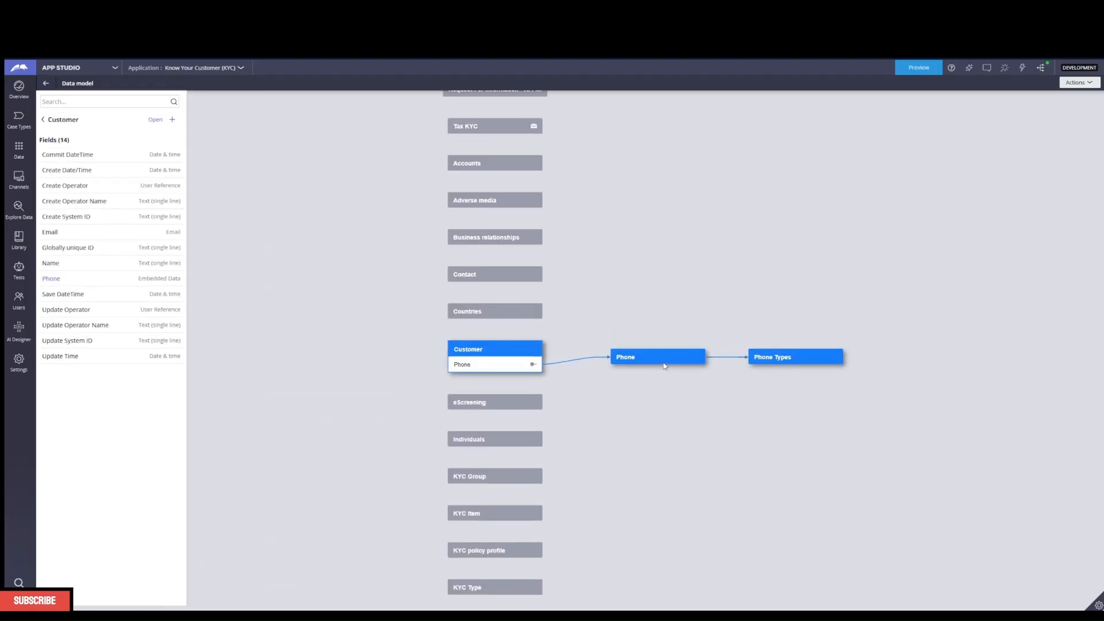
scroll(300, 199, "up", 2)
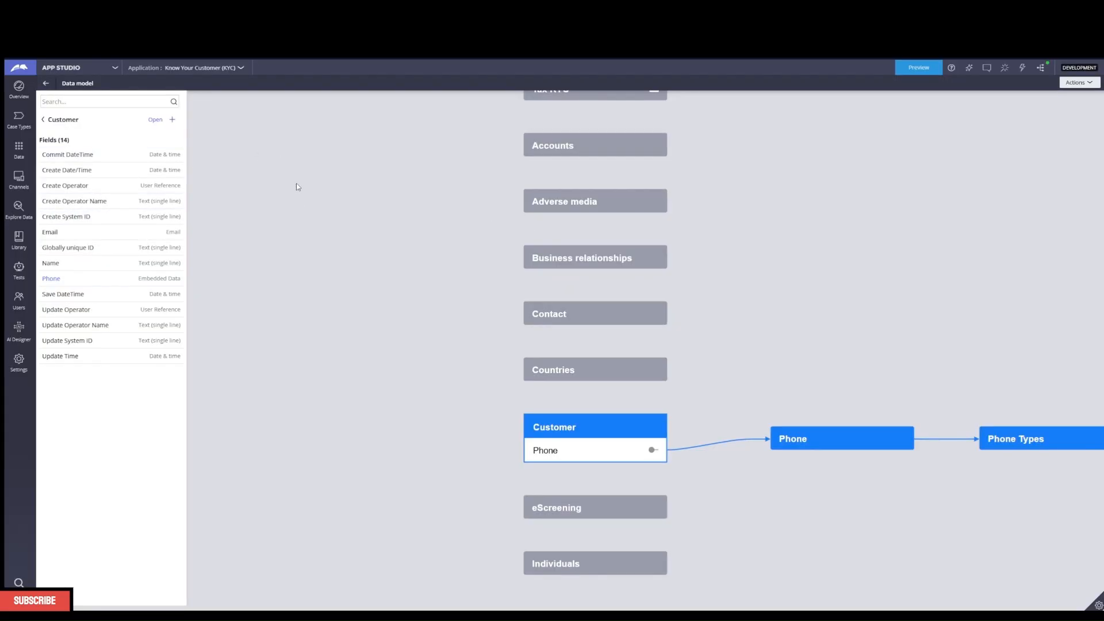
Create a data object named Address with source data defined now and a local system of record
left_click(45, 83)
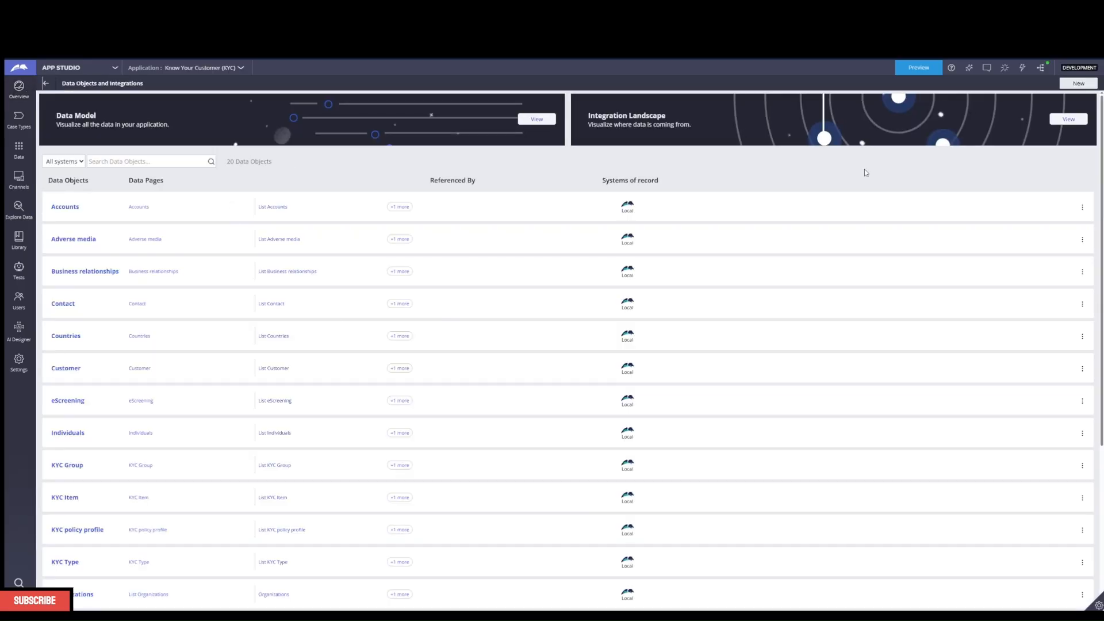
left_click(1073, 84)
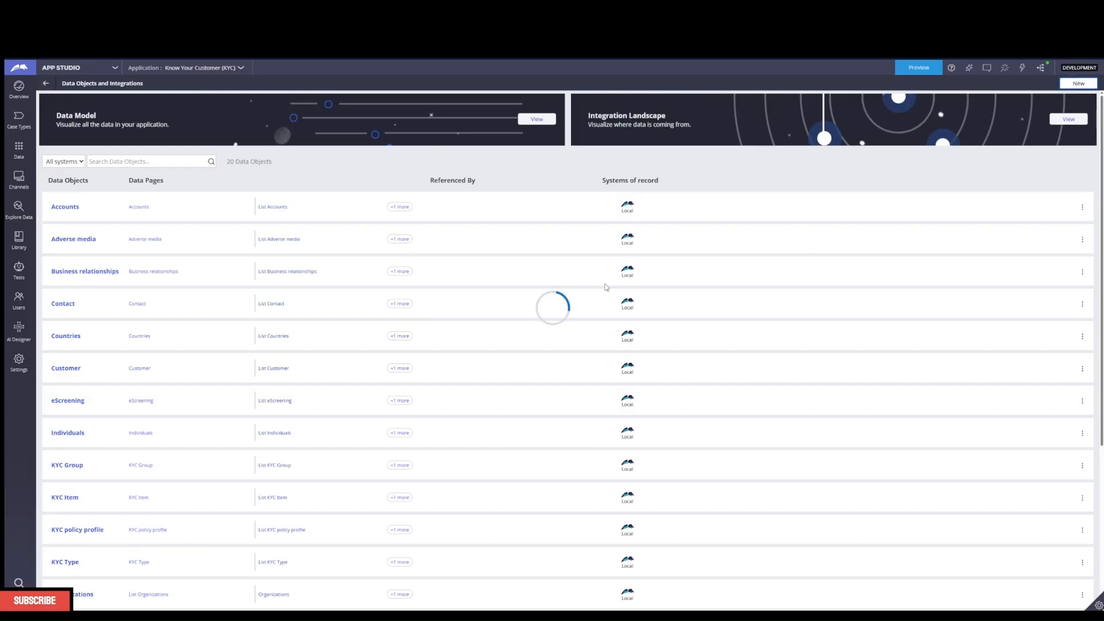
type("Address")
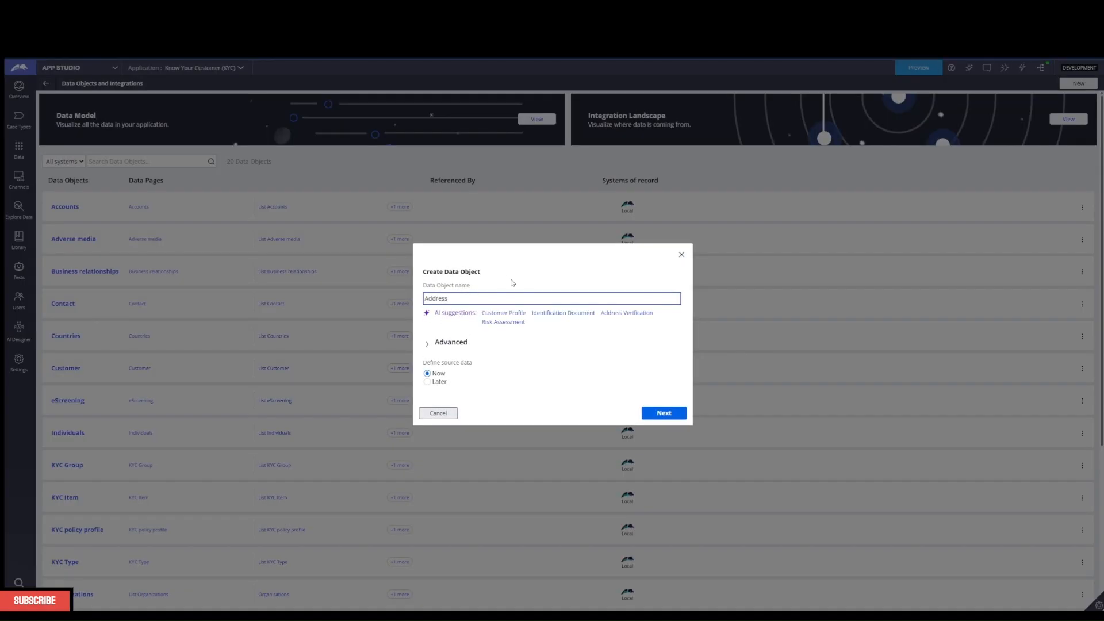
left_click(550, 362)
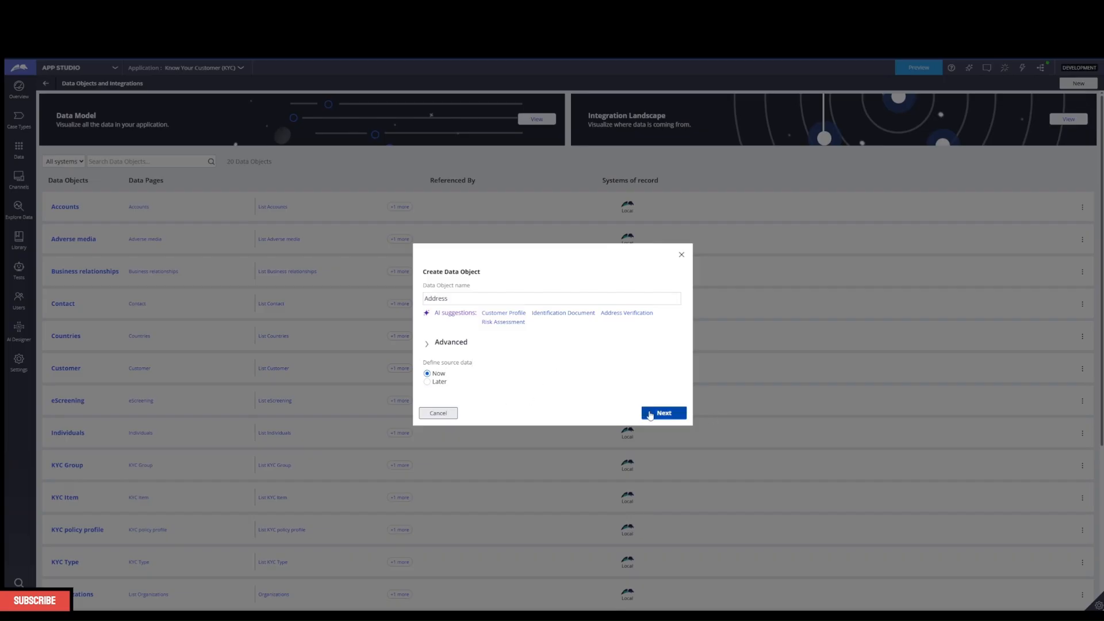
left_click(651, 414)
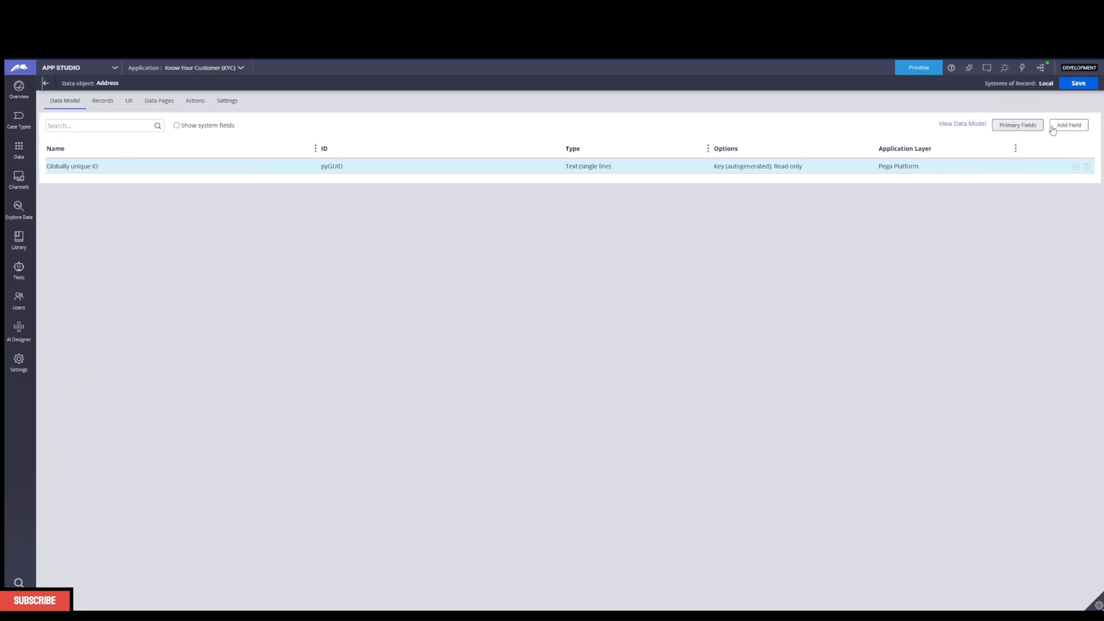
Add a field called Address with the Address type to the Address data object
left_click(1069, 125)
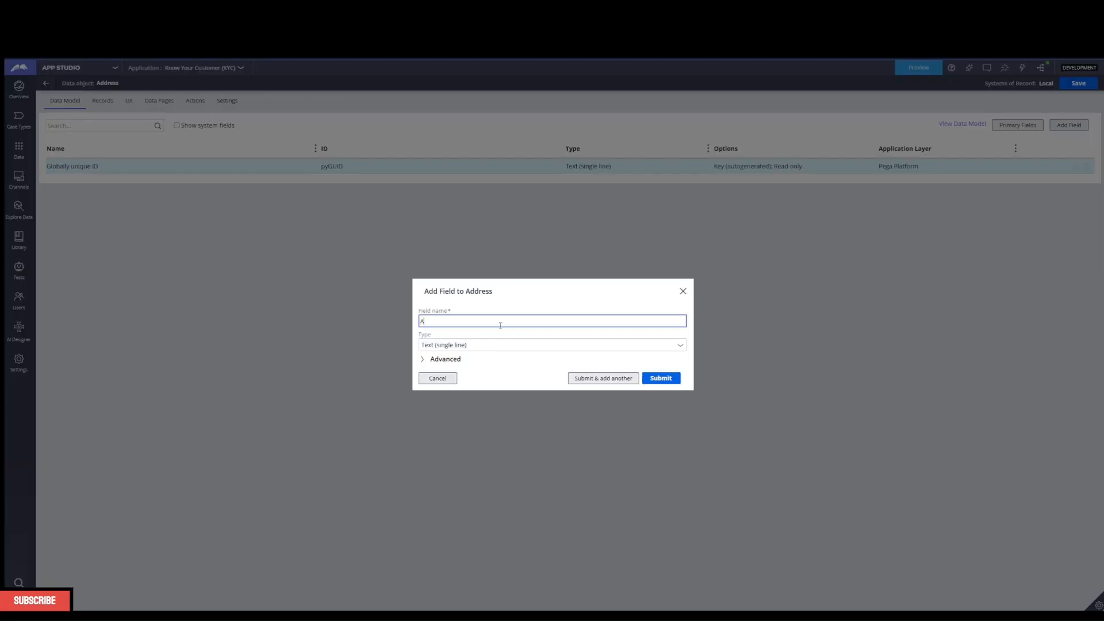
left_click(586, 345)
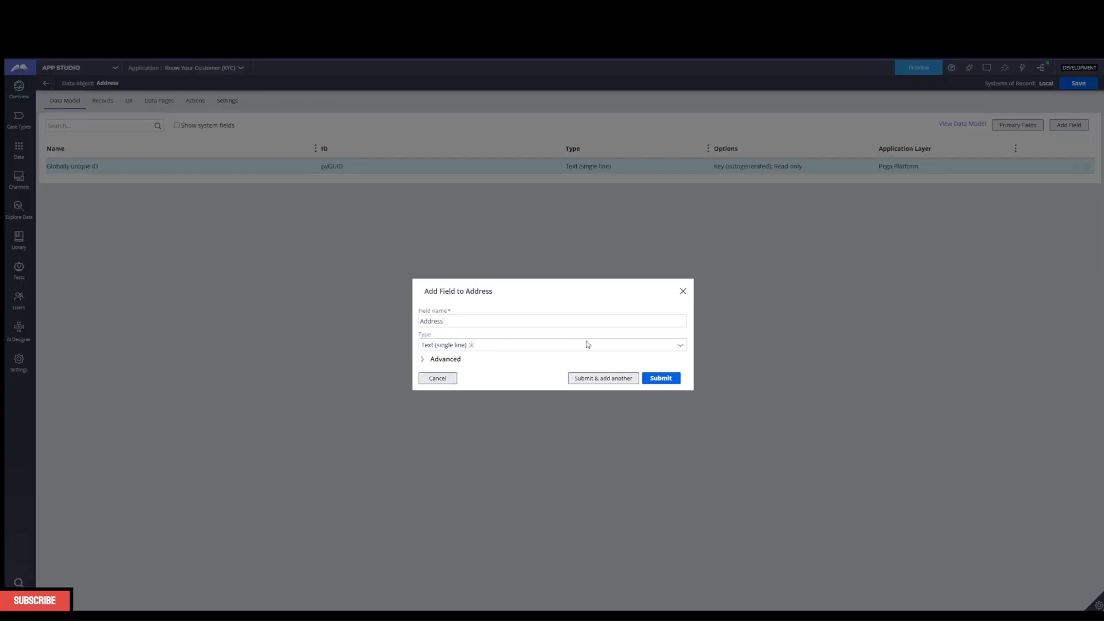
left_click(584, 347)
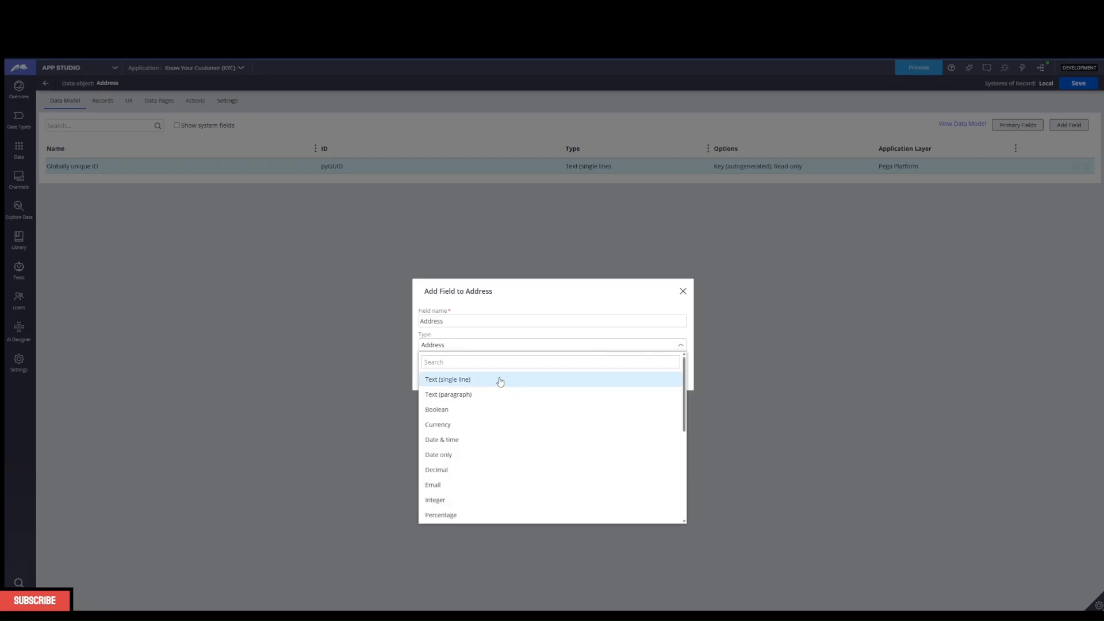
left_click(529, 308)
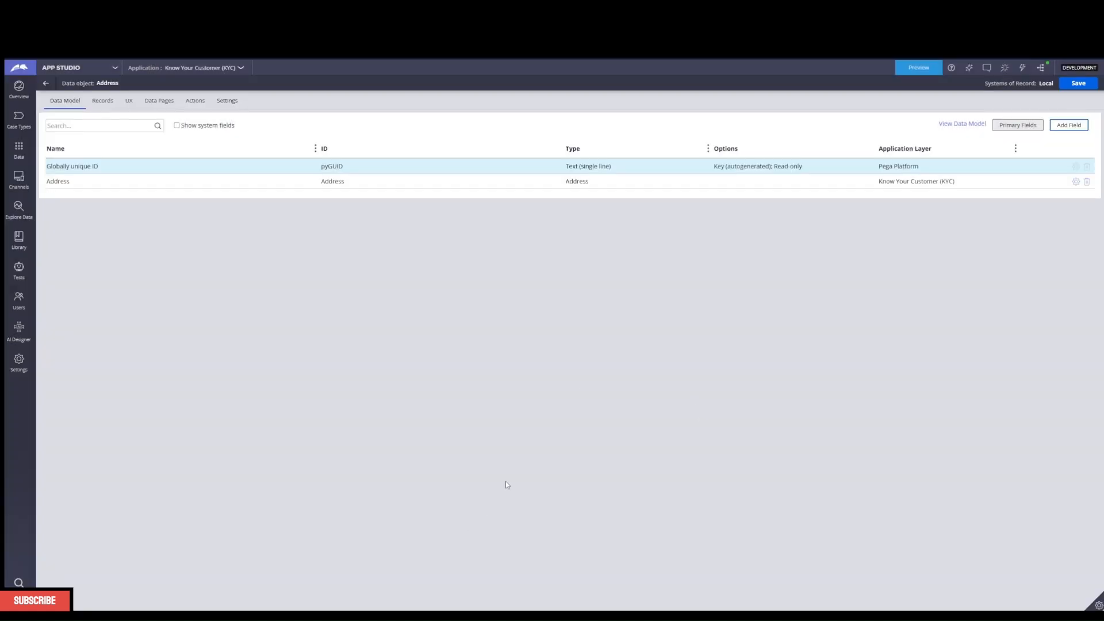
Create a data object named Address type with source data defined now and a local system of record
left_click(46, 83)
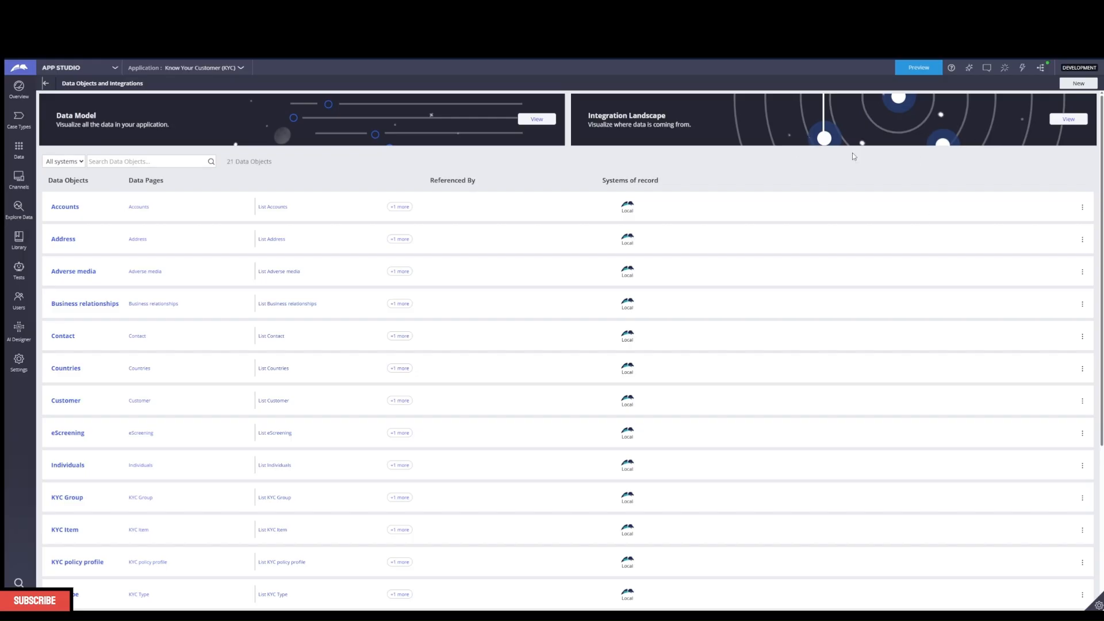
left_click(1078, 84)
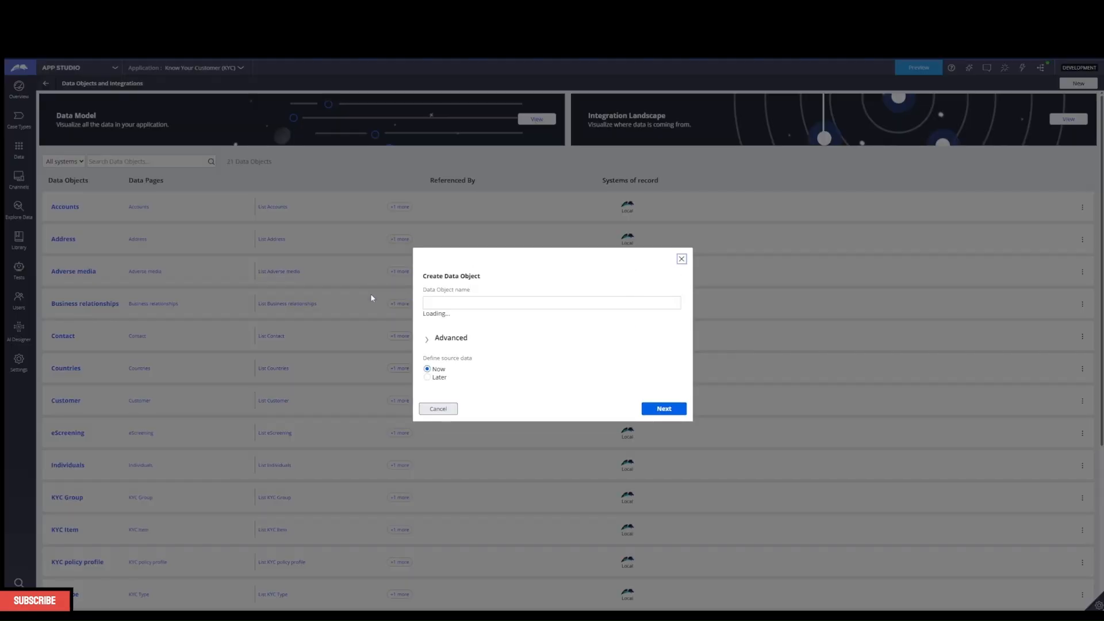
left_click(473, 300)
type("Address type")
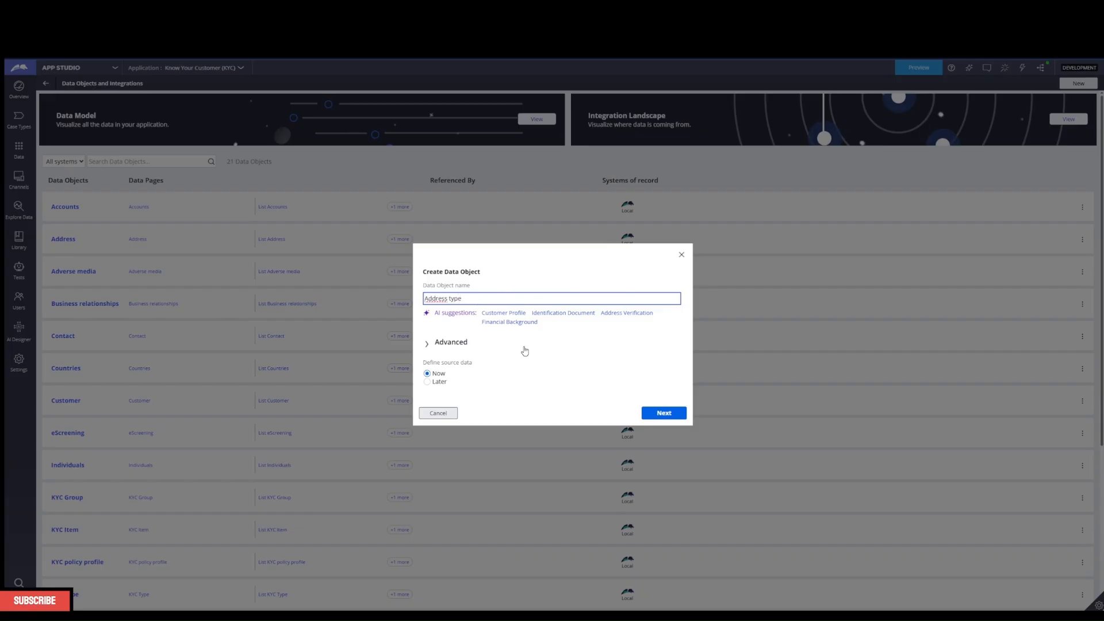
left_click(662, 413)
left_click(643, 386)
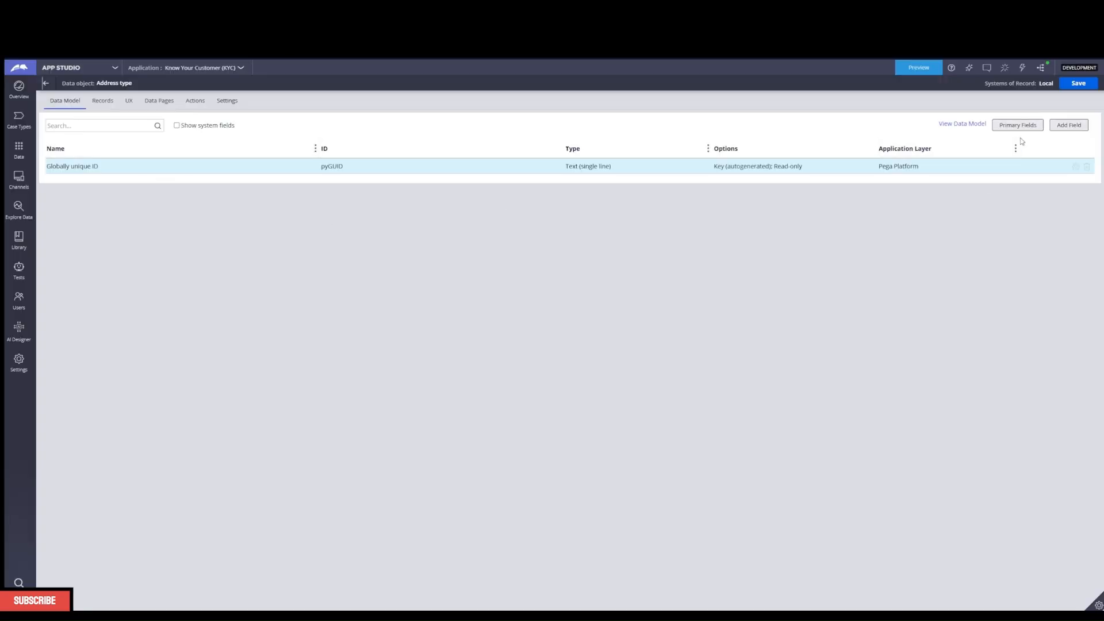
Add a picklist field named Address Type, displayed as a drop-down list with local options, to the Address type data object
left_click(1079, 132)
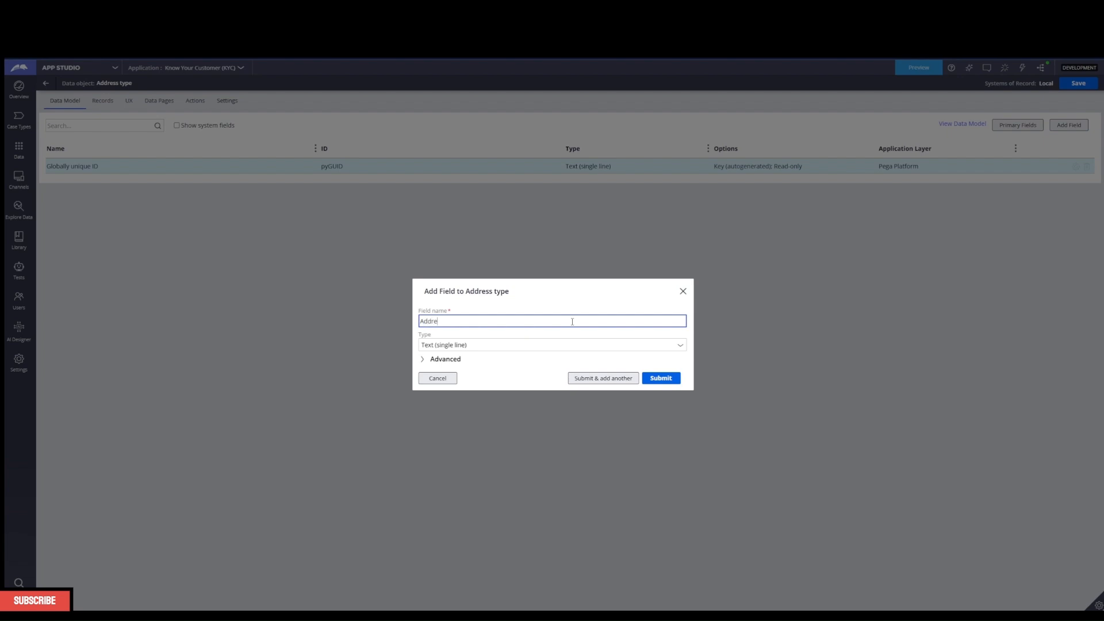
type("Address Type")
left_click(440, 321)
type("s")
left_click(668, 380)
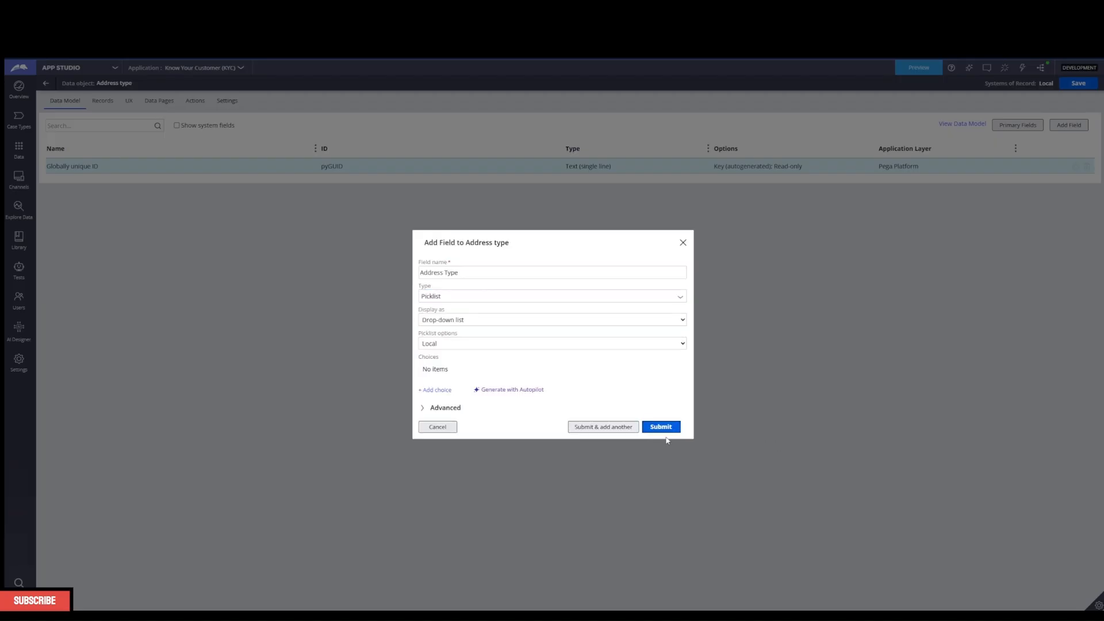
left_click(666, 436)
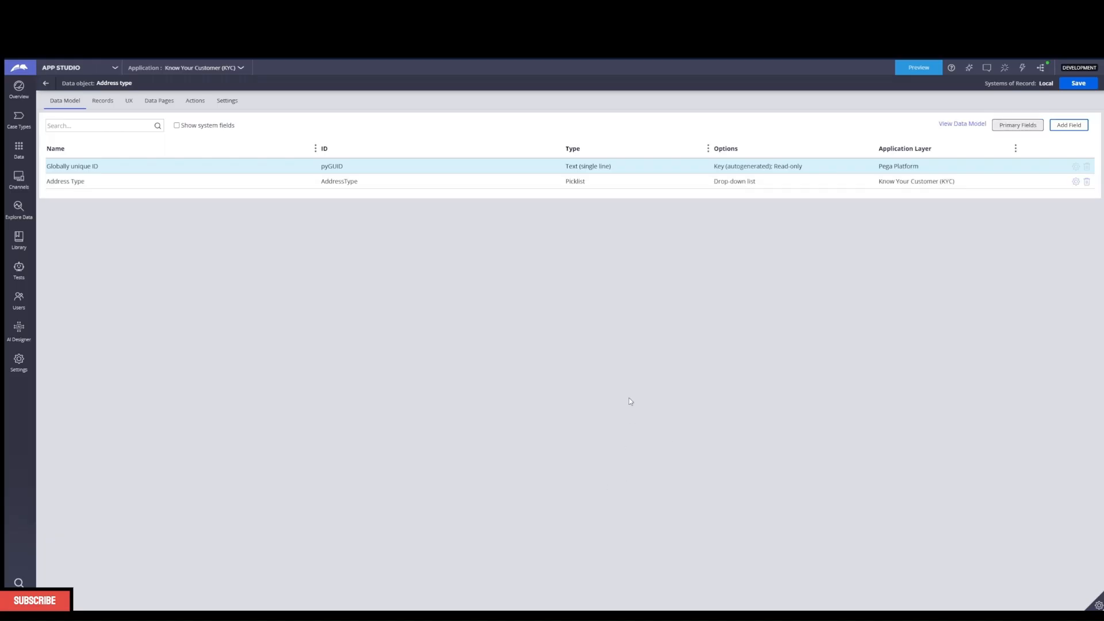
Add a trial record "dasd" to the Address type data object and delete it again
left_click(103, 104)
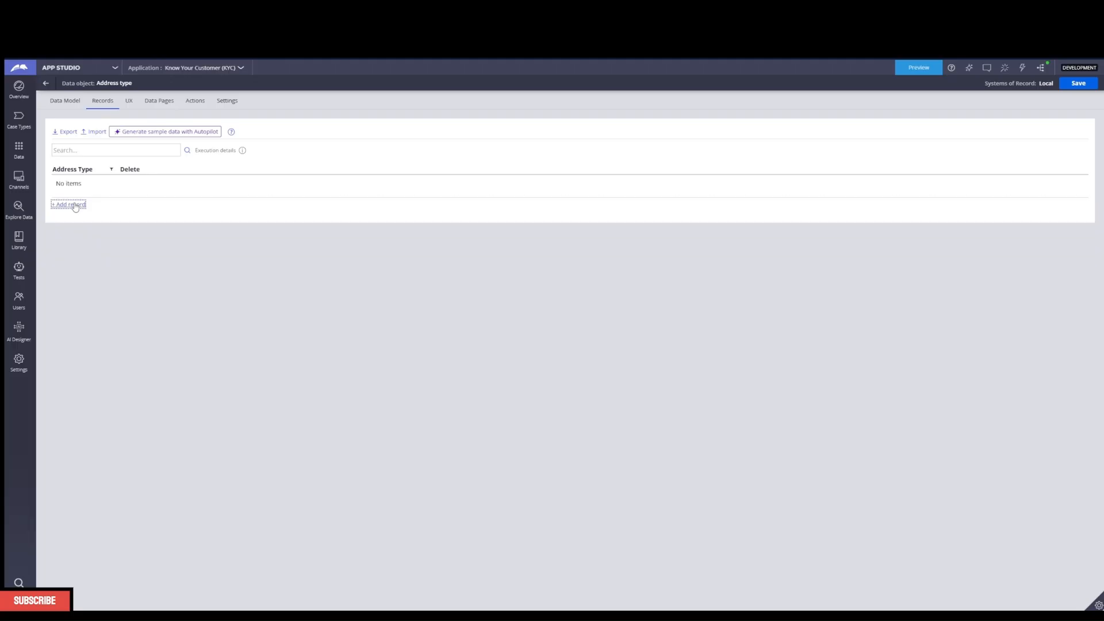
left_click(71, 204)
type("dasd")
left_click(140, 232)
left_click(124, 185)
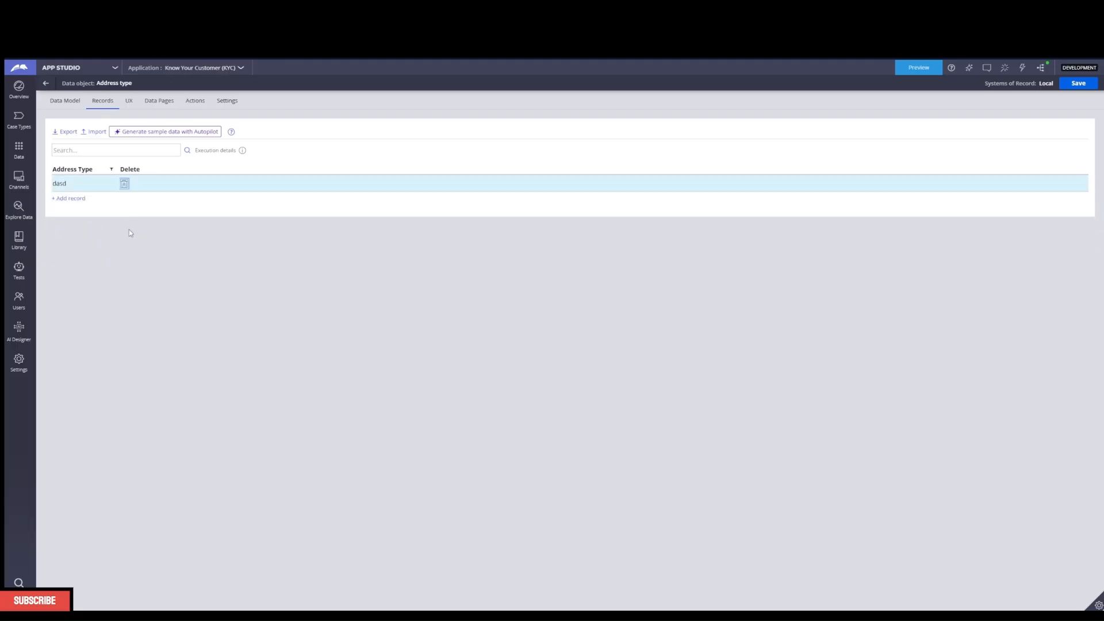
Copy the ID of the Address Type picklist field, and delete that field from the Address type data object
left_click(65, 101)
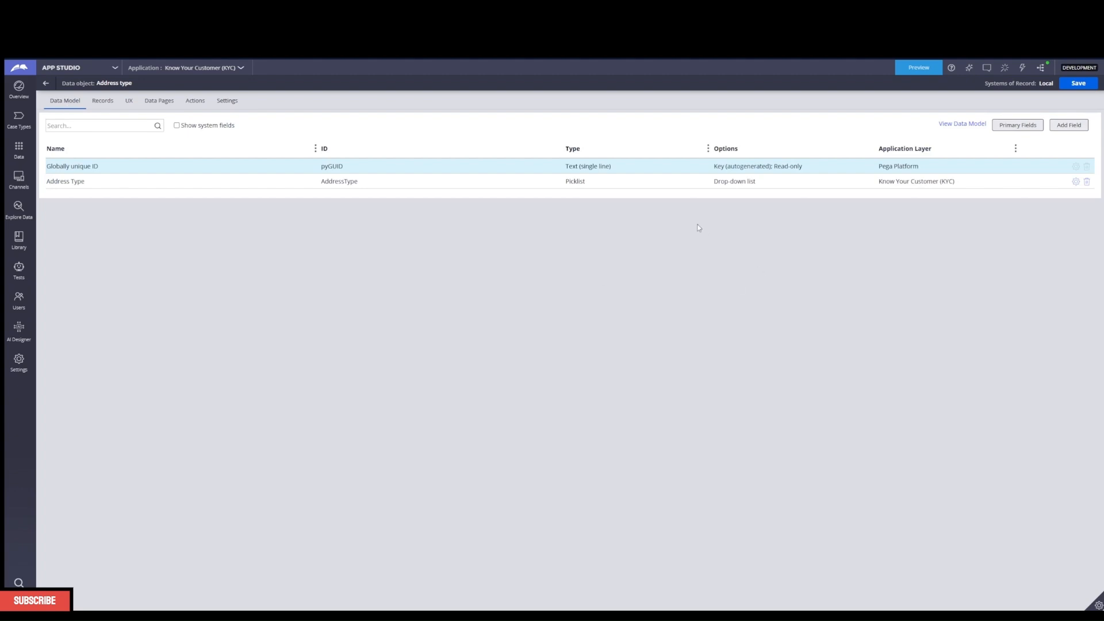
left_click(1076, 181)
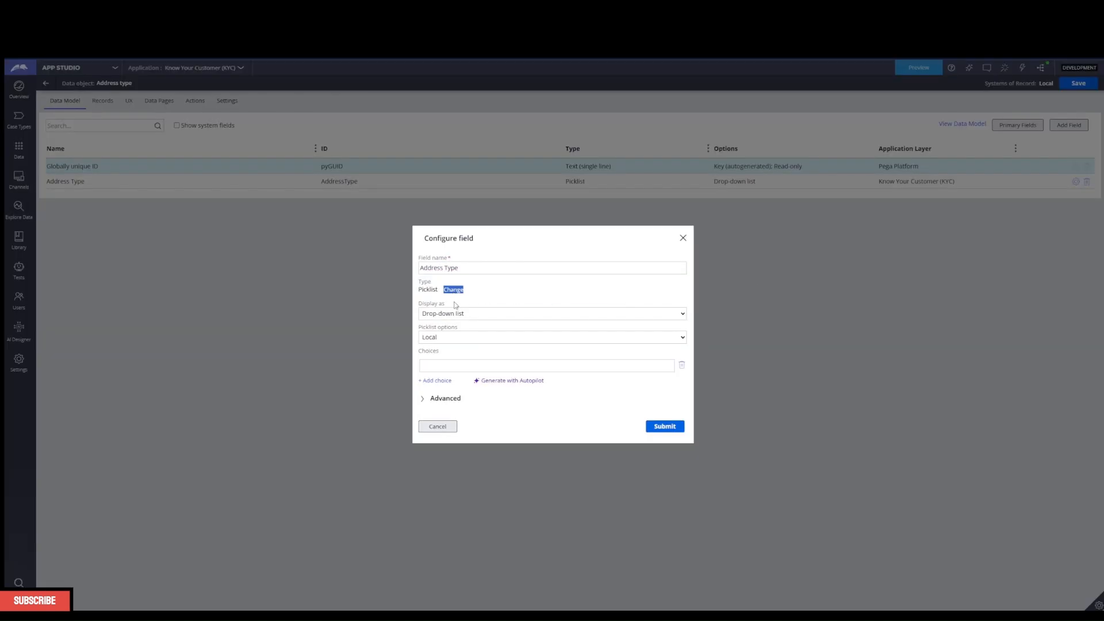
left_click(442, 426)
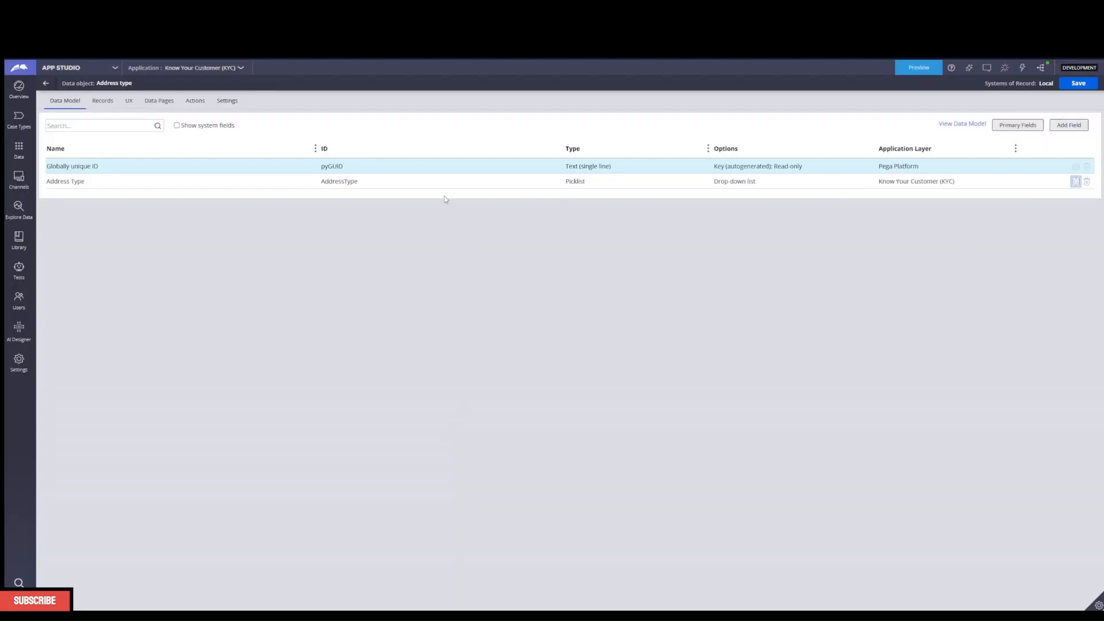
left_click_drag(356, 182, 318, 182)
key("ctrl+c")
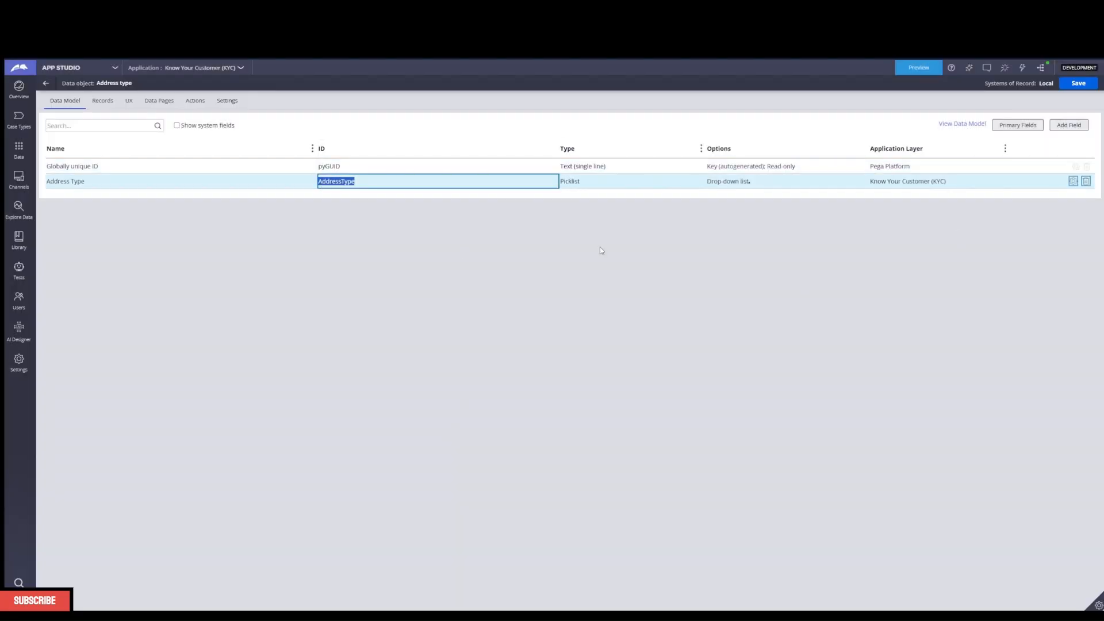
left_click(1085, 182)
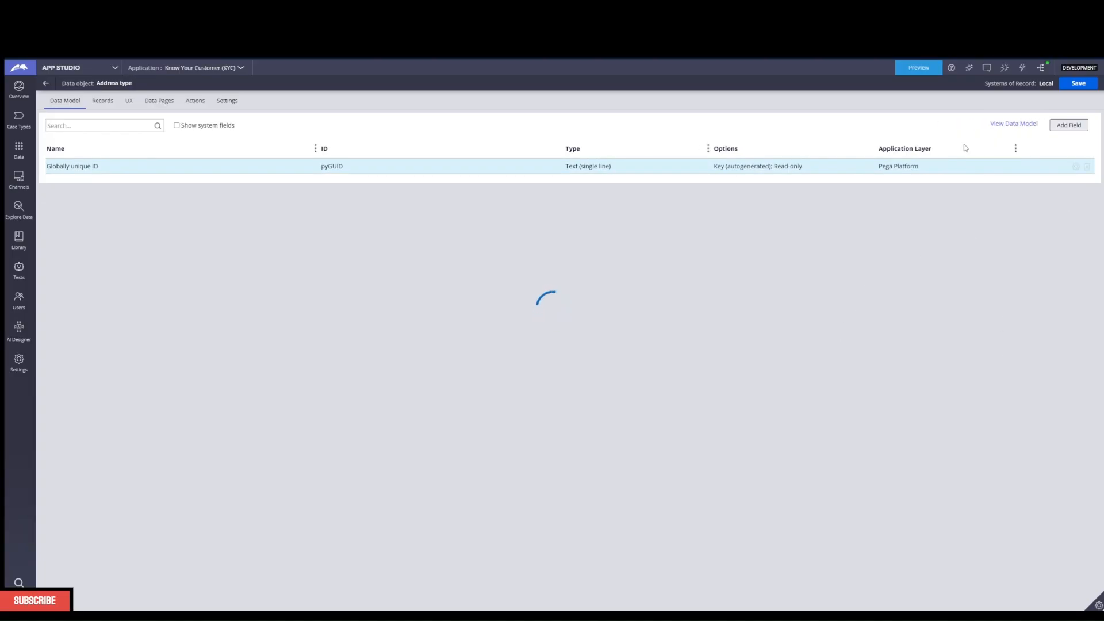
Add a field named Address Type with the Text (single line) type to the Address type data object
left_click(1068, 126)
key("ctrl+v")
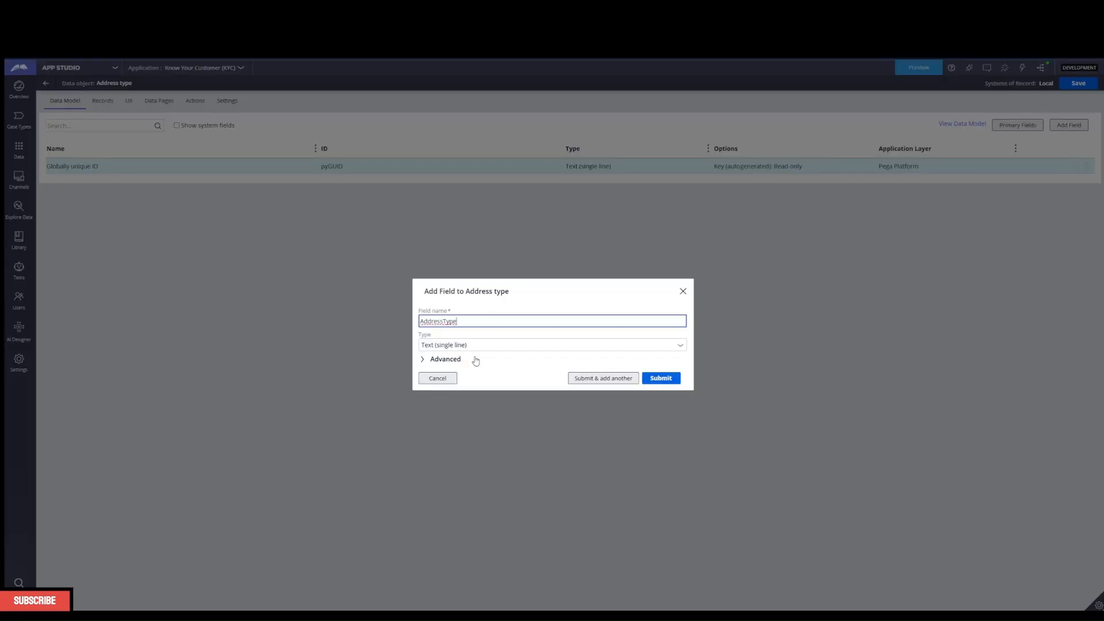
left_click(506, 435)
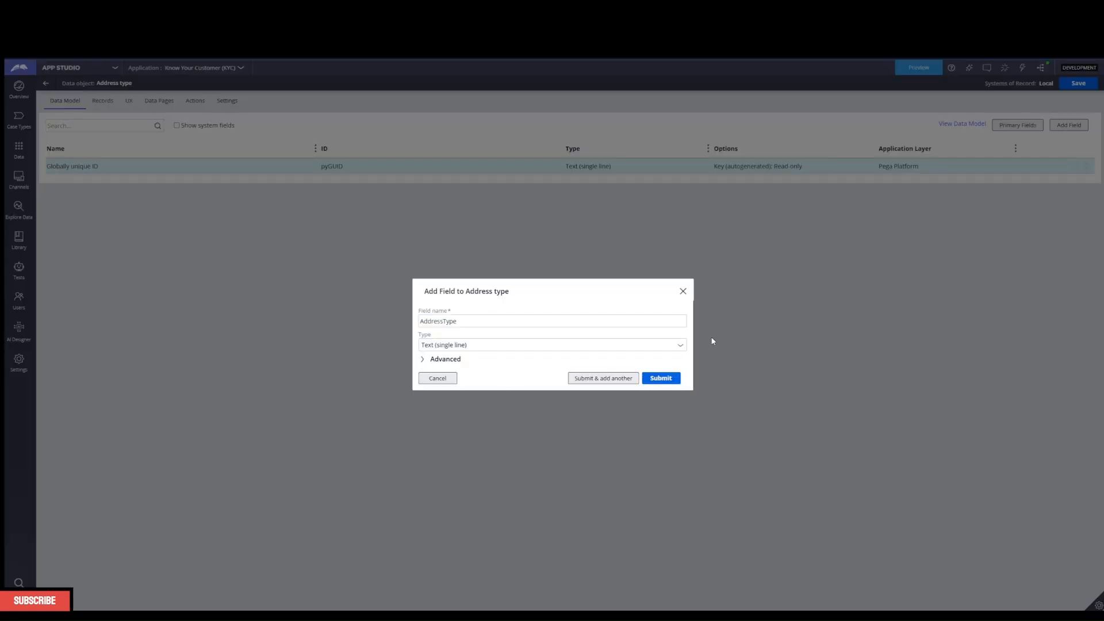
left_click(556, 350)
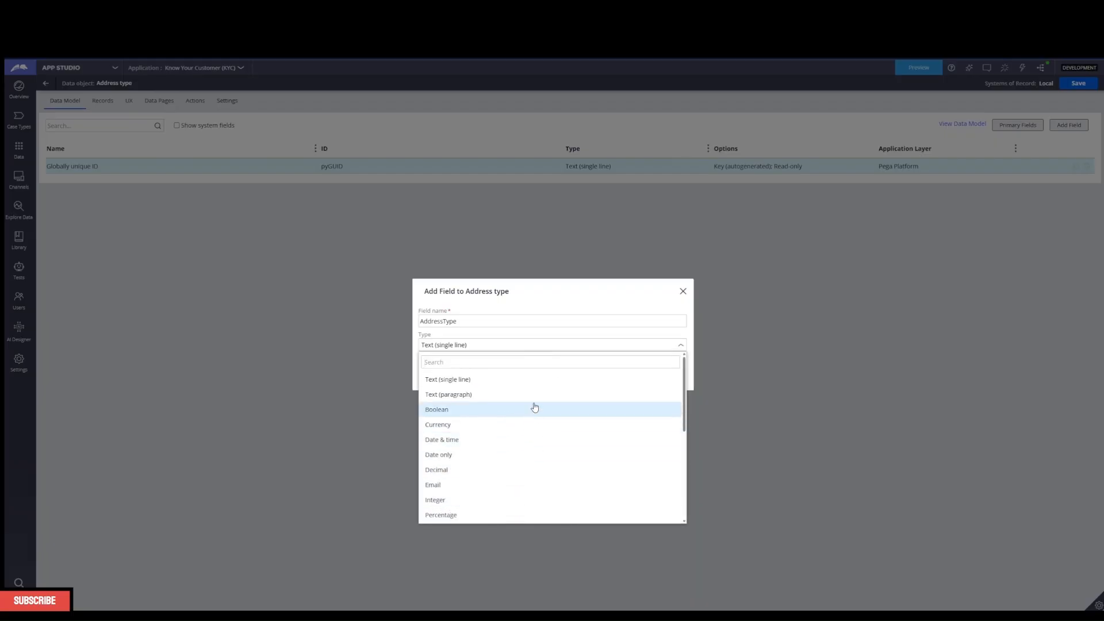
left_click(527, 386)
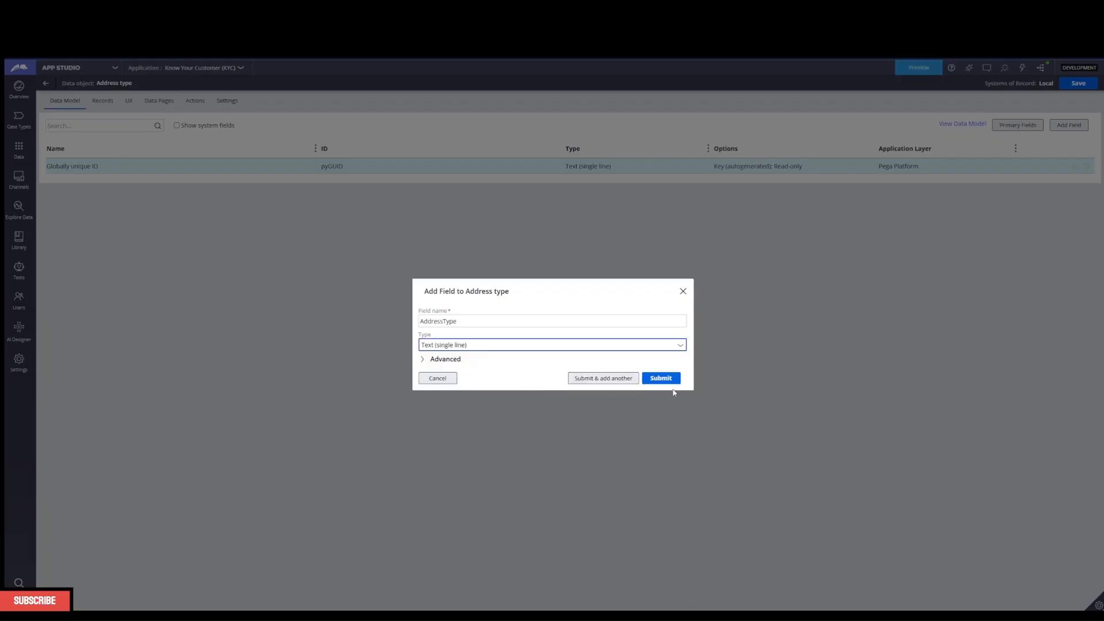
left_click(449, 322)
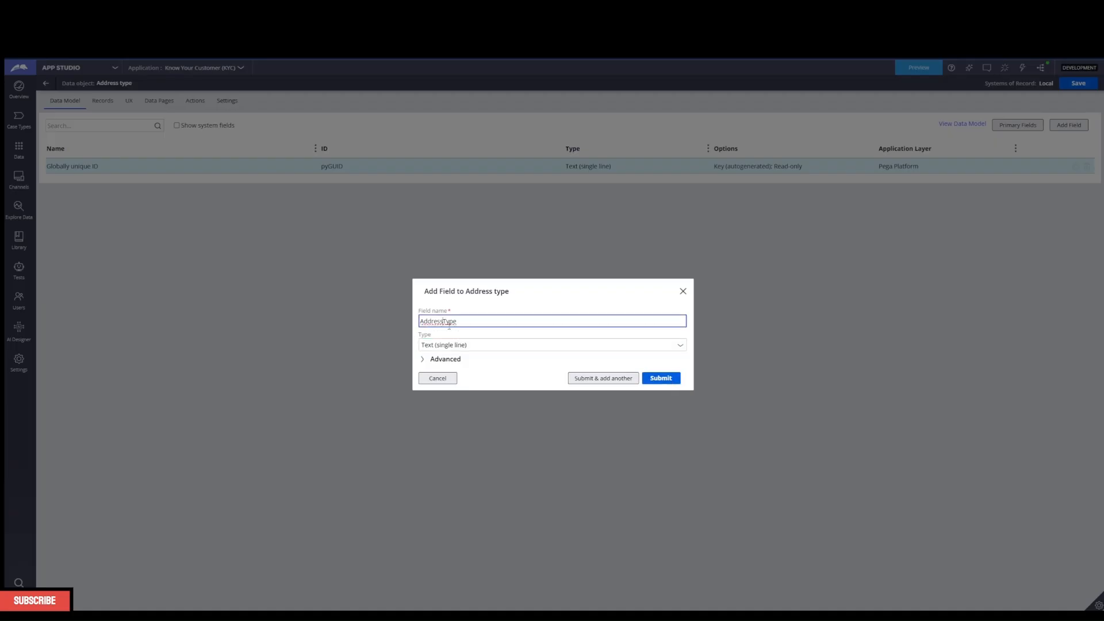
left_click(654, 363)
left_click(438, 333)
left_click(453, 296)
left_click(452, 329)
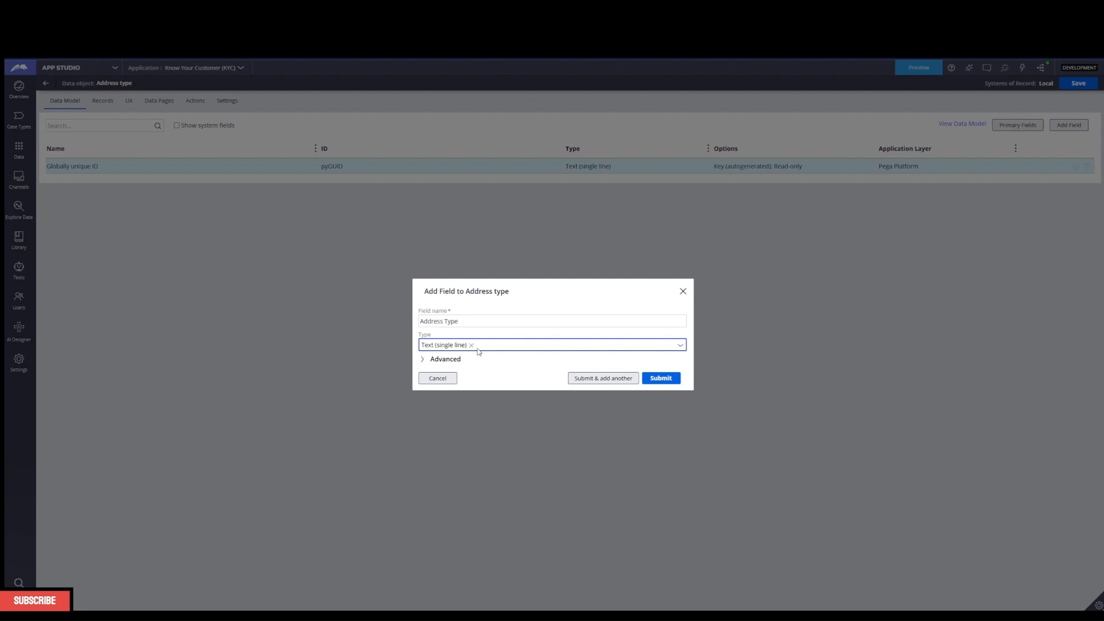
left_click(681, 345)
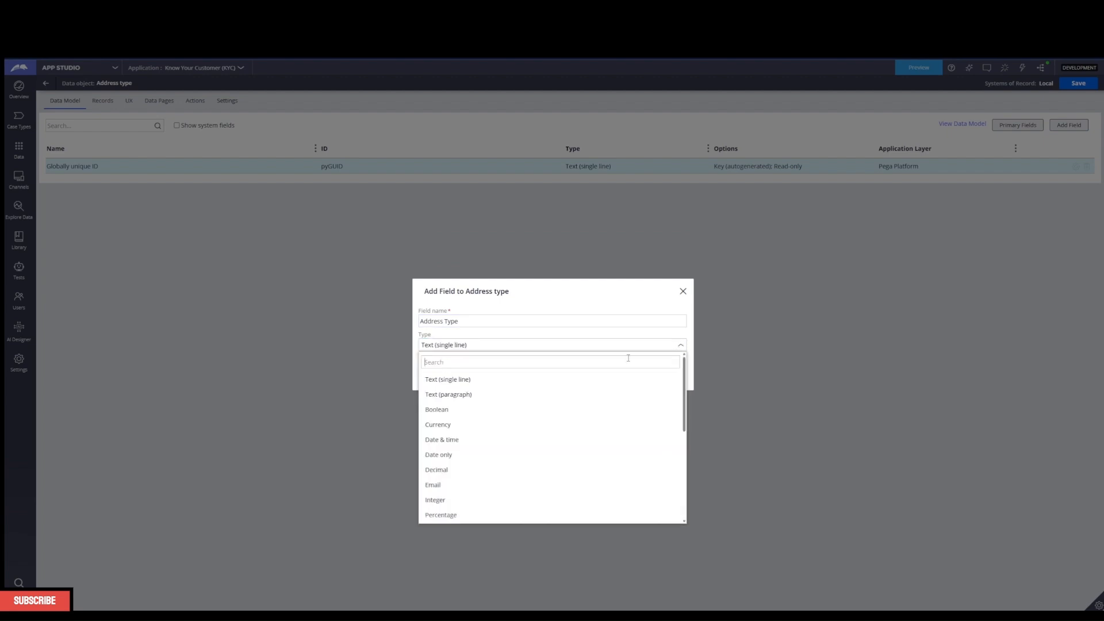
left_click(636, 308)
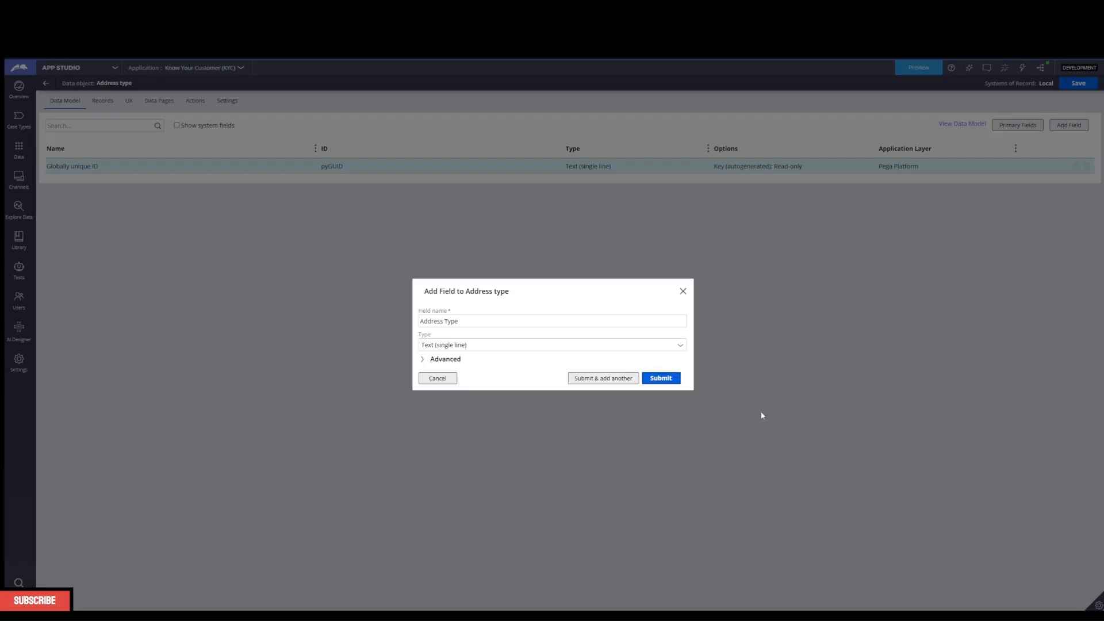
left_click(674, 381)
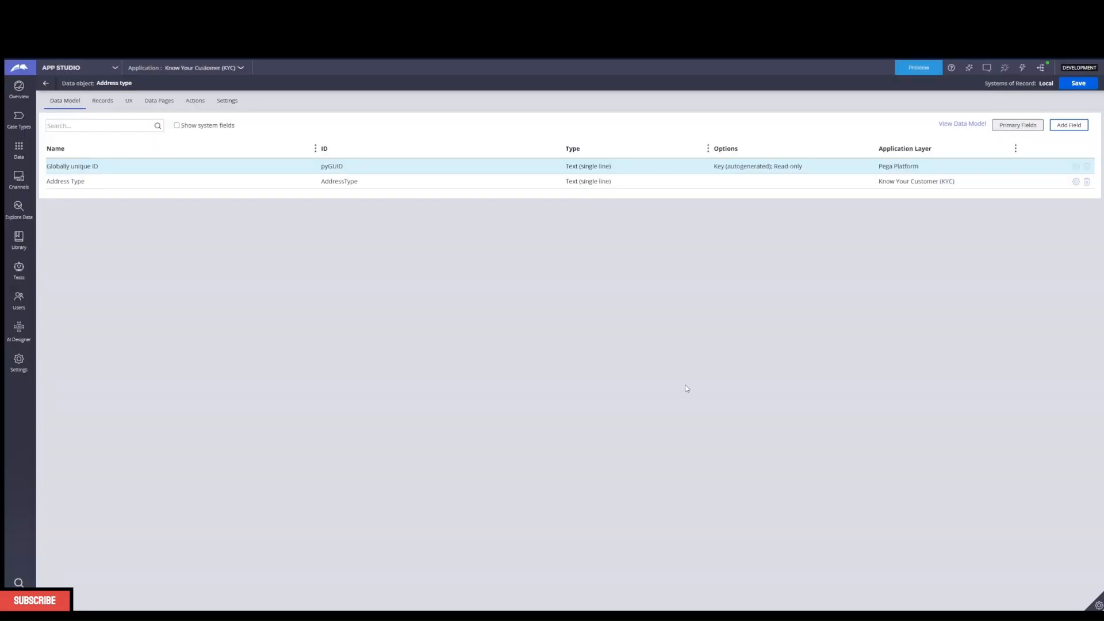
Add the records Home and Work to the Address type data object and save it
left_click(195, 101)
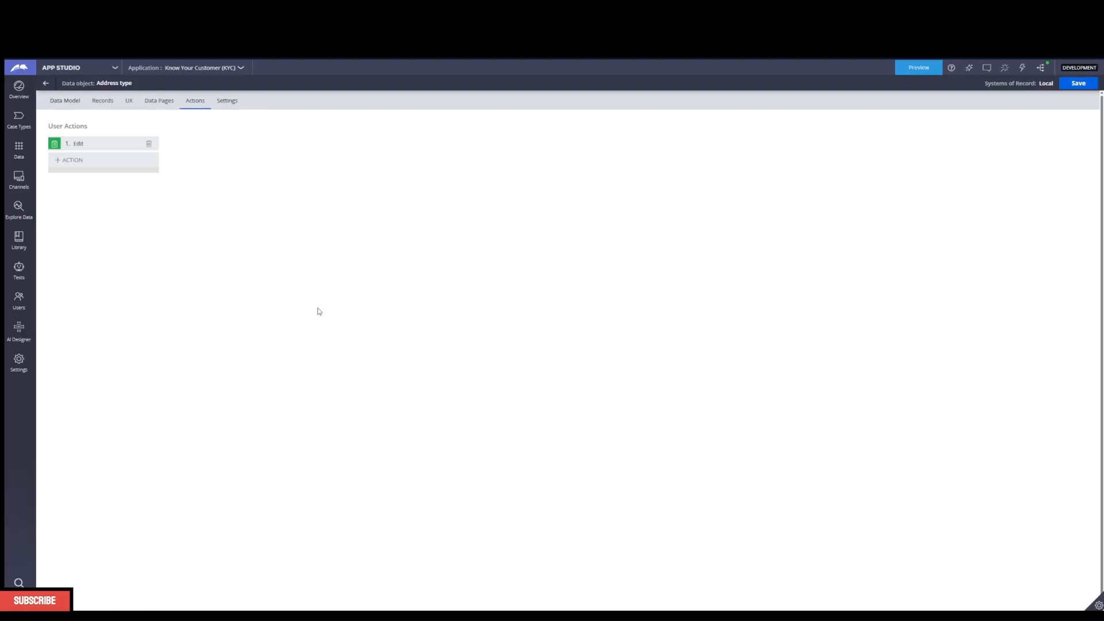
left_click(158, 103)
left_click(109, 102)
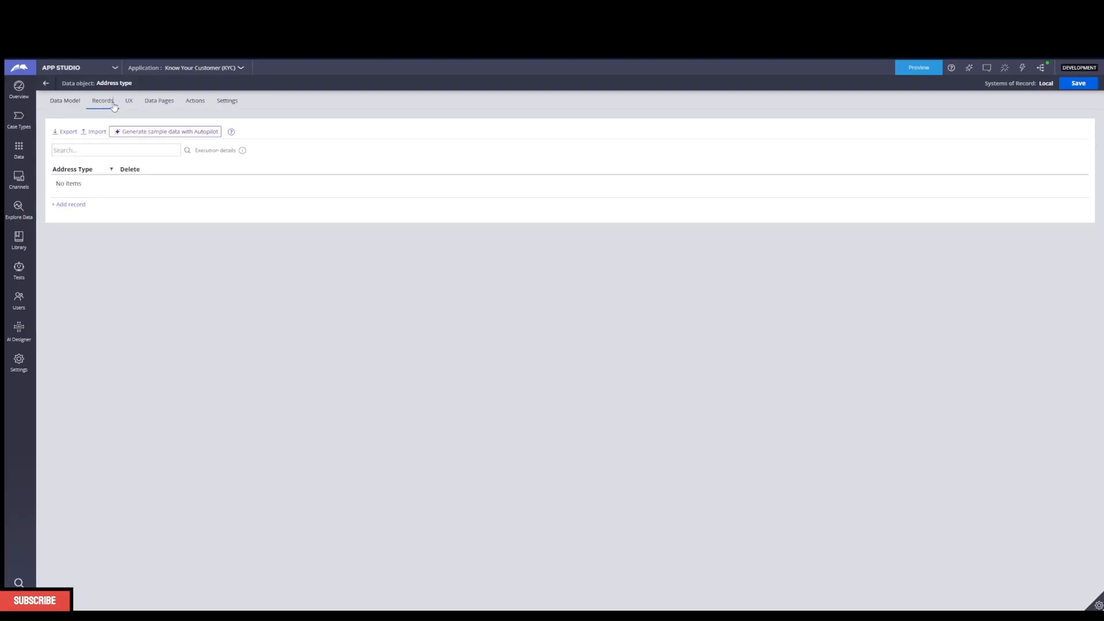
left_click(70, 199)
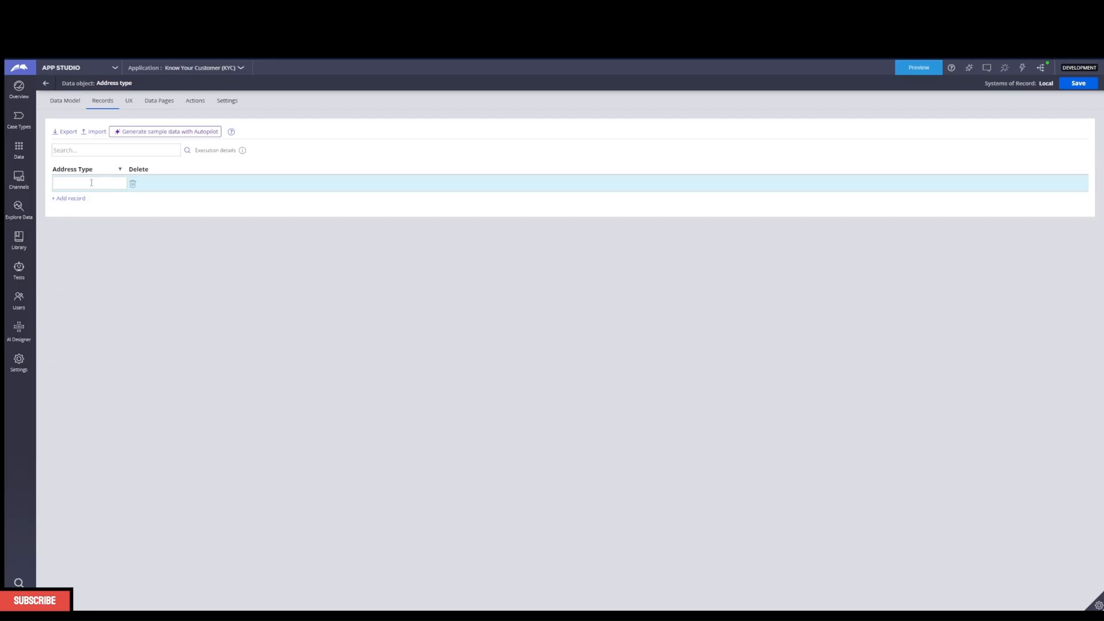
type("Home")
left_click(68, 198)
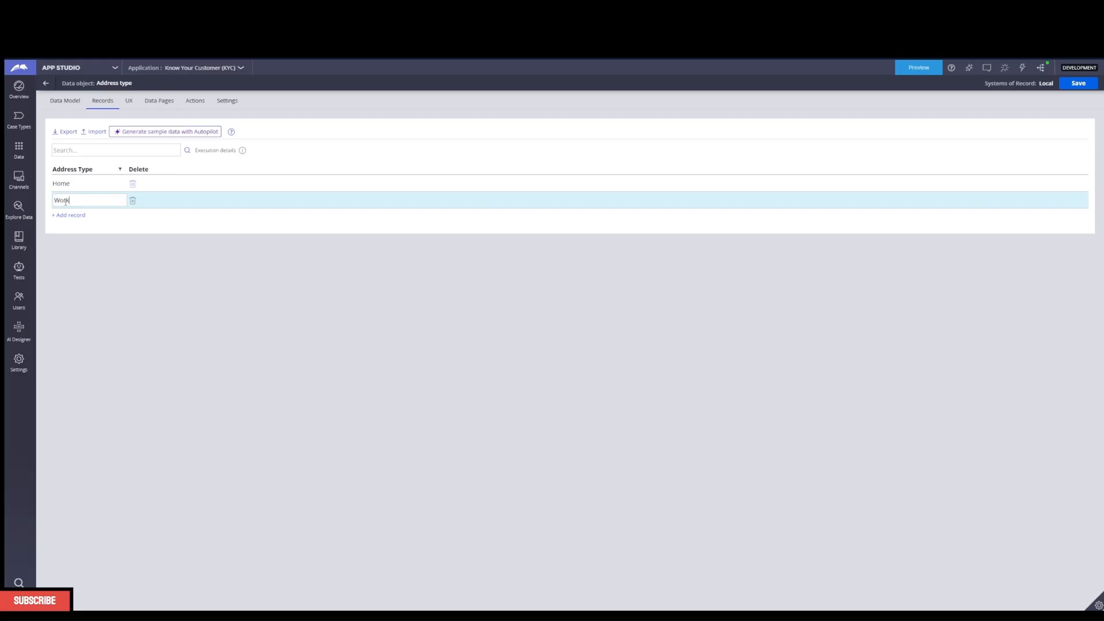
left_click(435, 127)
left_click(1073, 85)
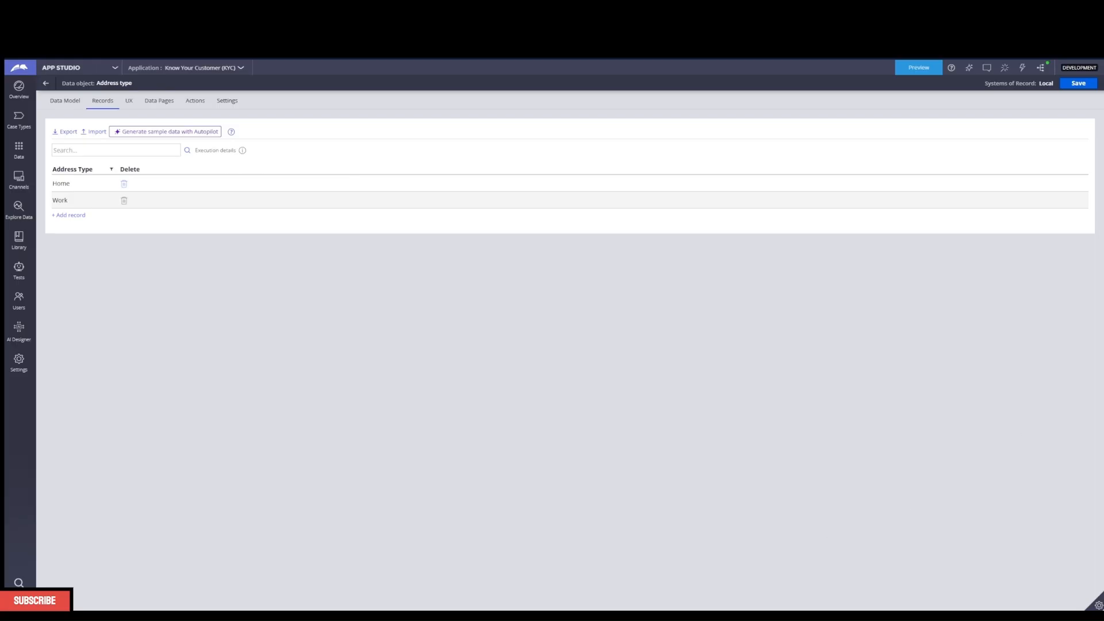
Delete the Phone Type data reference field from the Phone data object
left_click(46, 82)
scroll(149, 322, "down", 1)
scroll(149, 323, "down", 2)
scroll(173, 365, "down", 5)
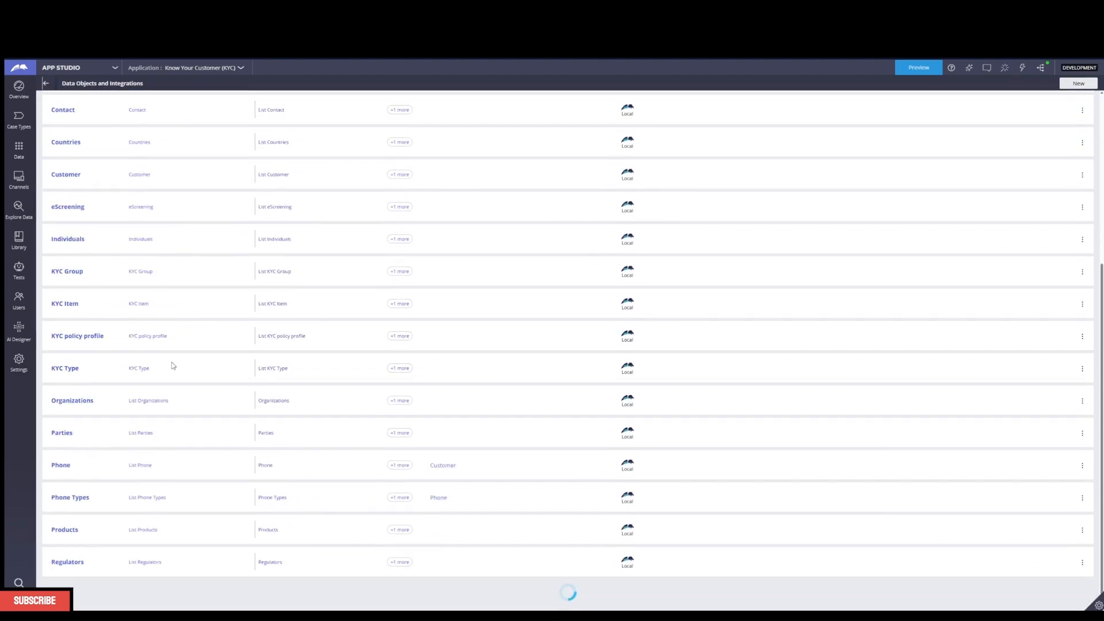
left_click(69, 490)
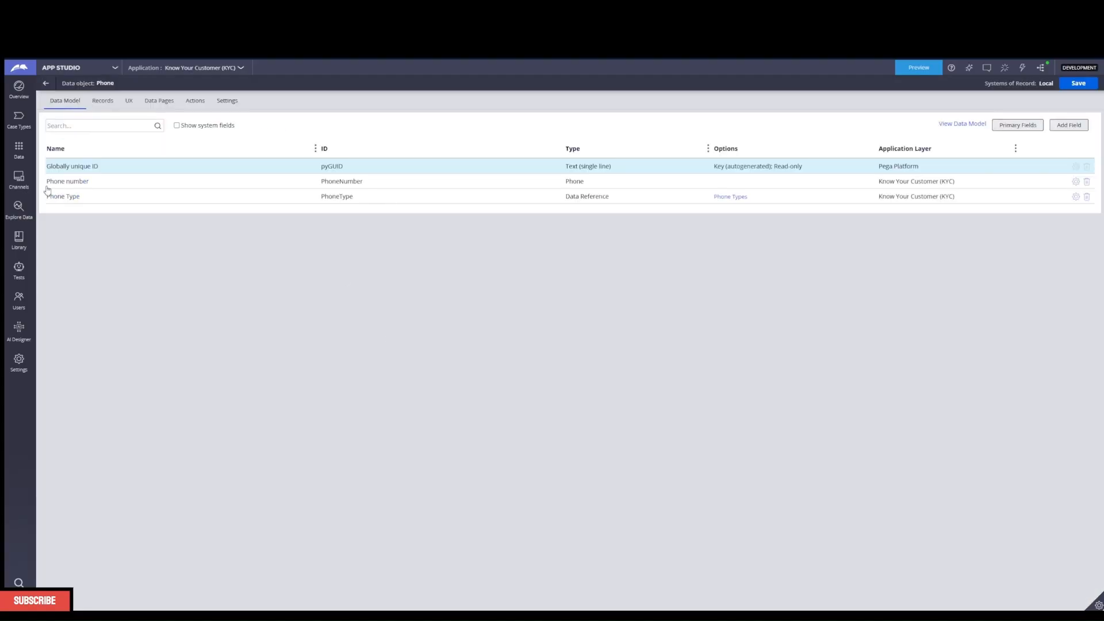
left_click(1076, 197)
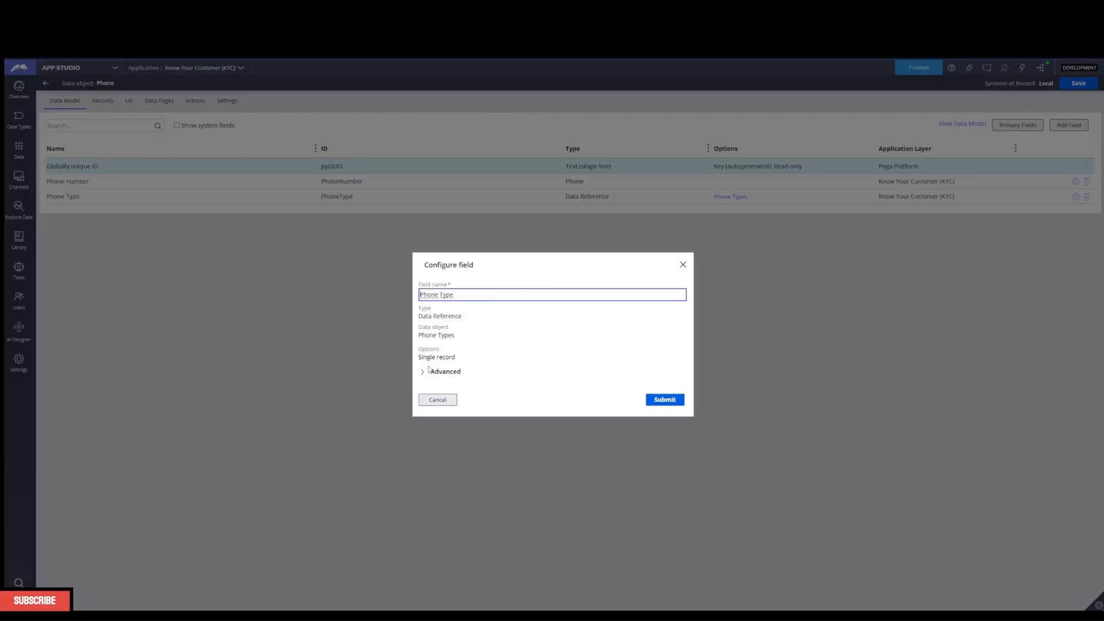
left_click(433, 403)
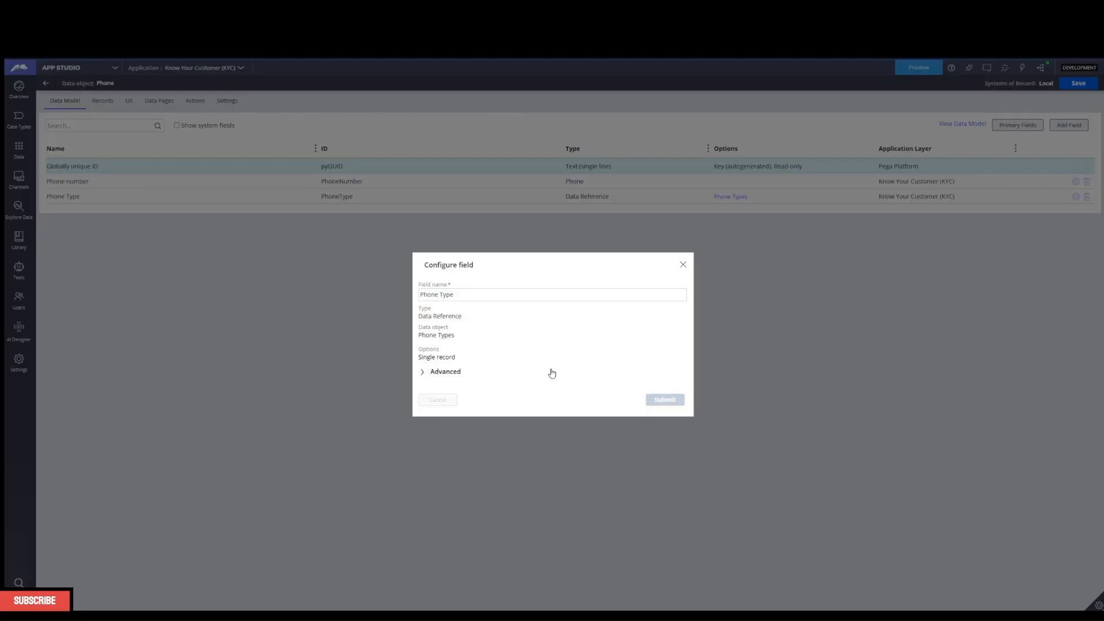
left_click(1088, 198)
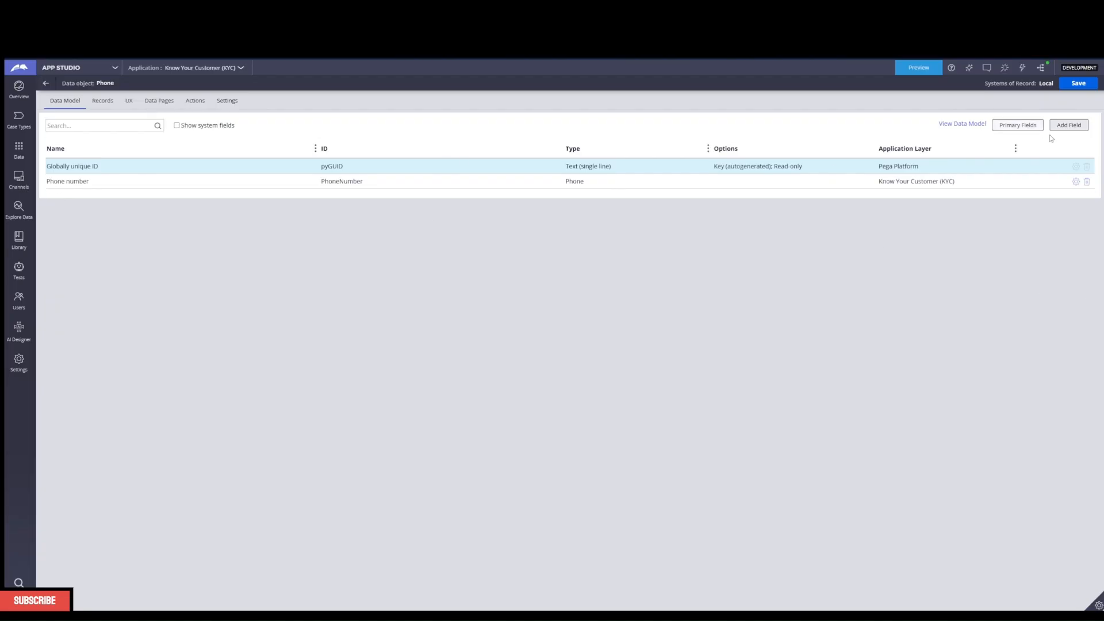
Start a new field named Phone Type with the Picklist type in the Phone data object
left_click(1068, 125)
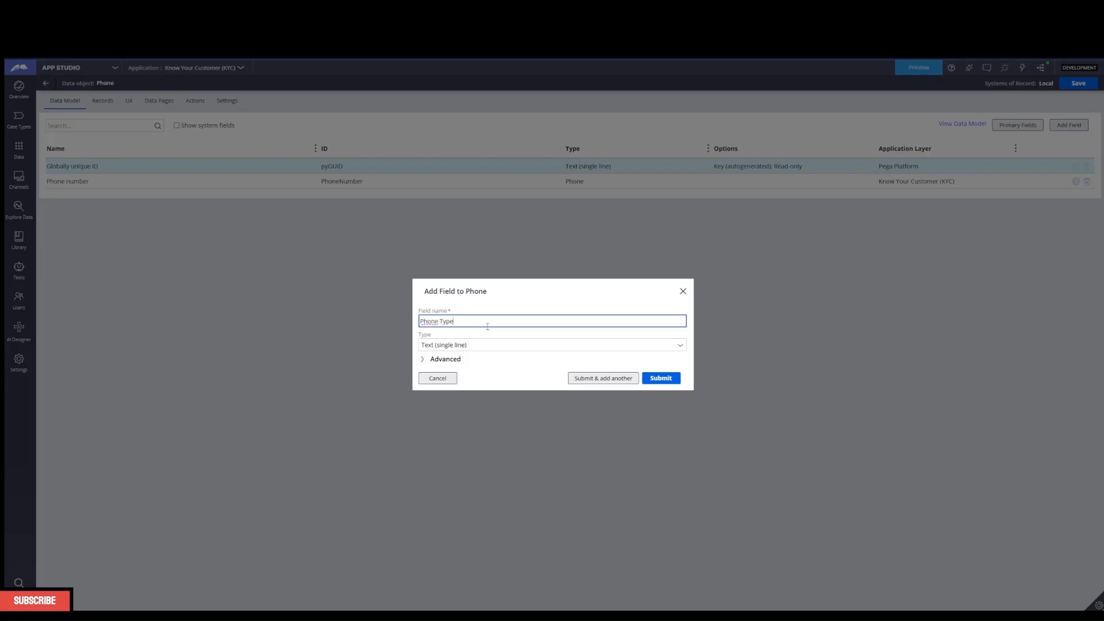
left_click(498, 364)
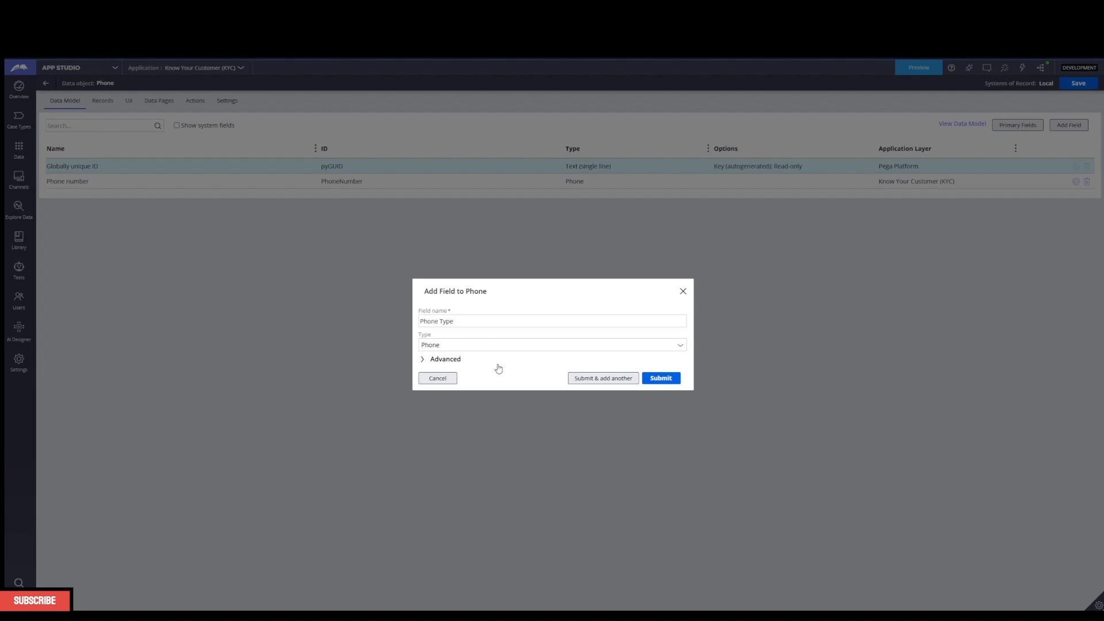
left_click(498, 364)
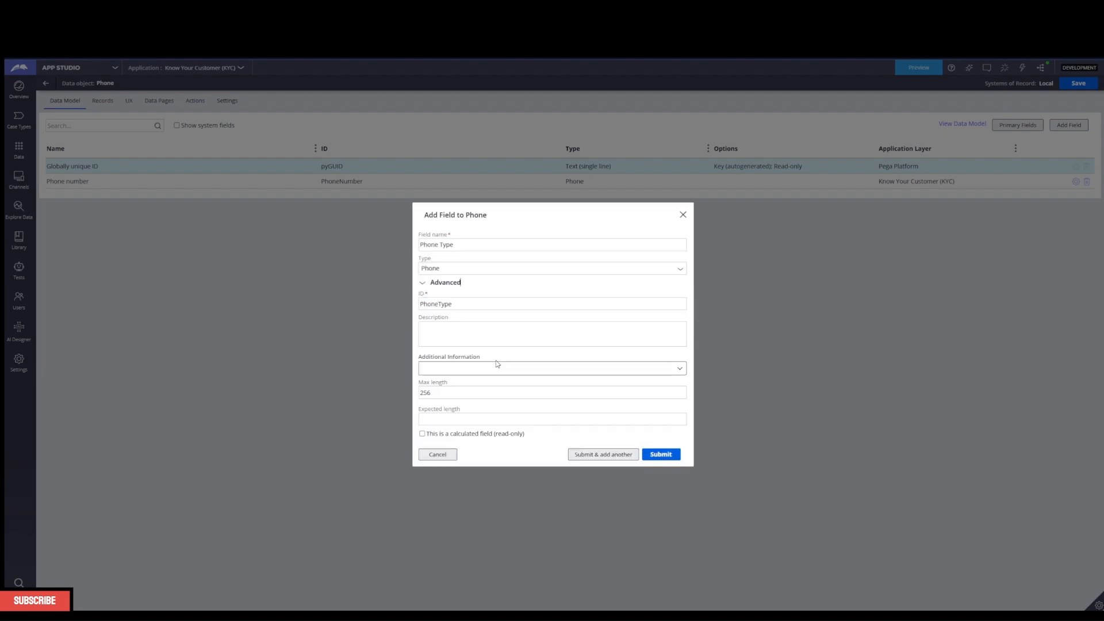
left_click(498, 270)
scroll(478, 395, "down", 2)
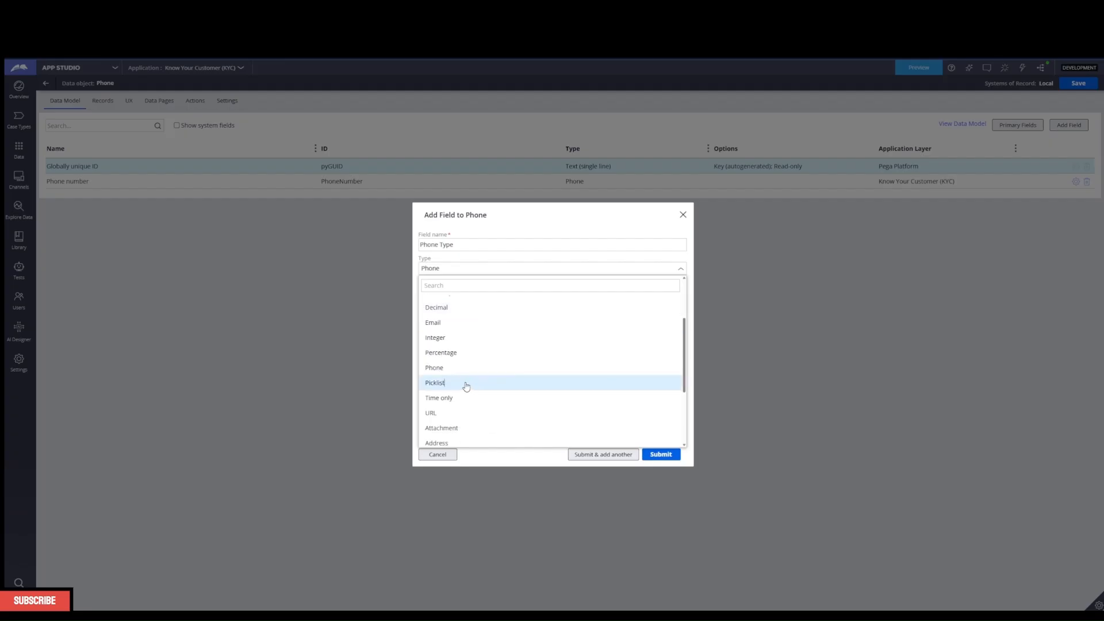
left_click(463, 383)
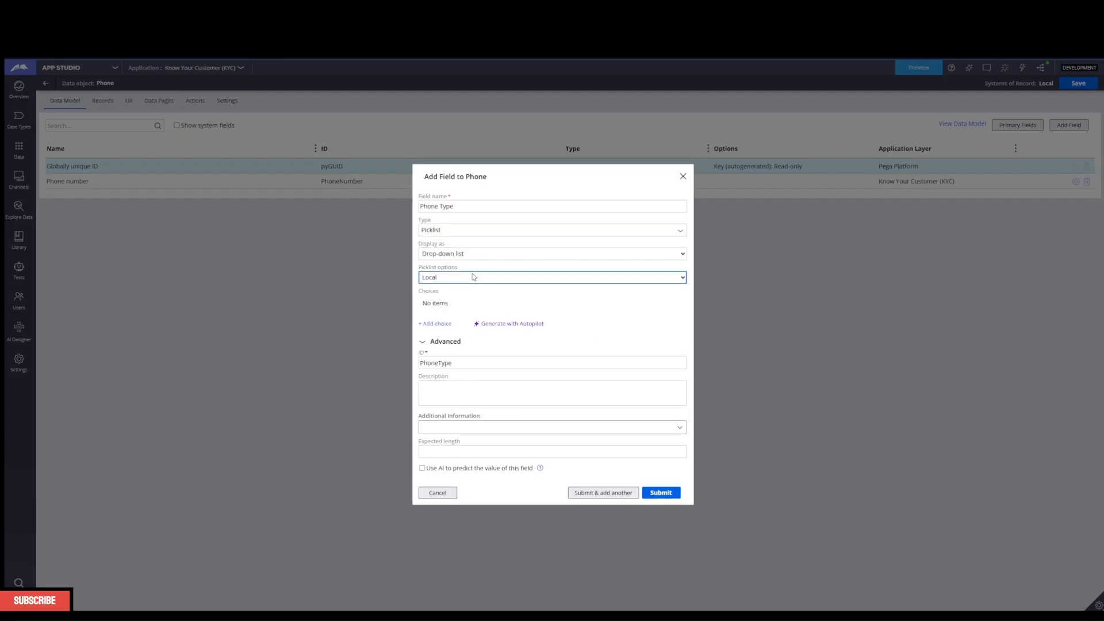
Source the Phone Type picklist from the List Phone Types data page with Phone type as display field, and add the field
left_click(473, 309)
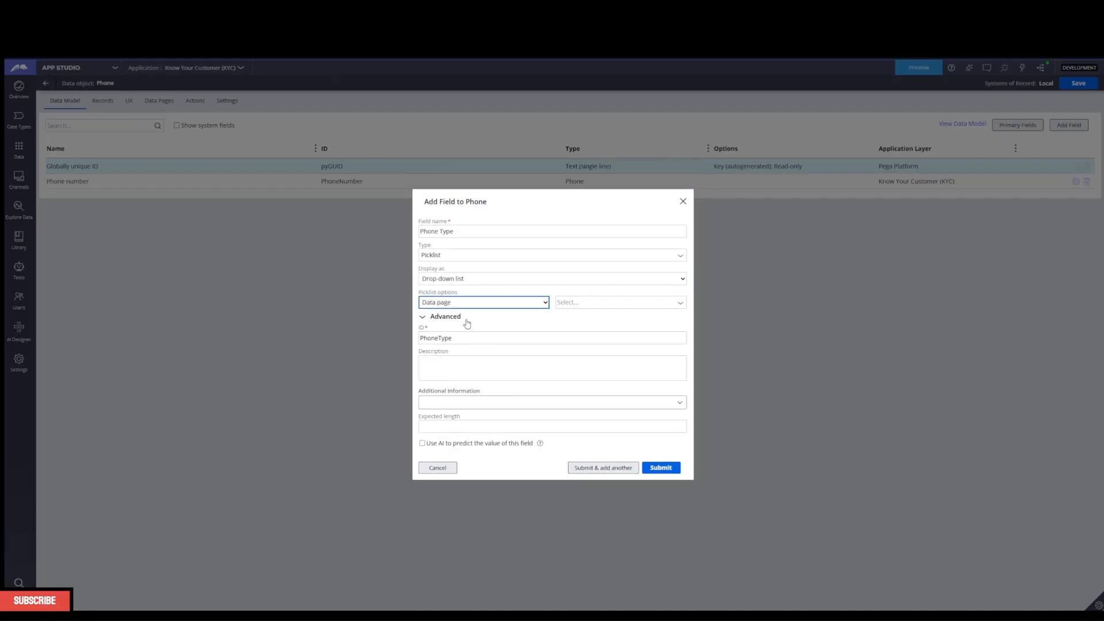
left_click(614, 305)
scroll(630, 381, "down", 5)
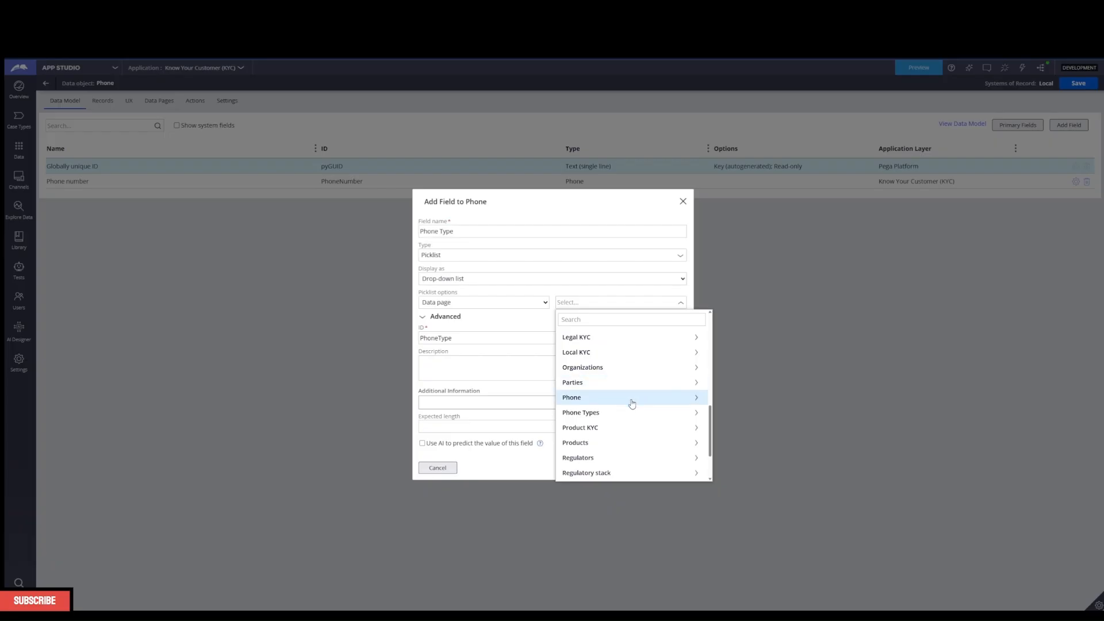
left_click(696, 414)
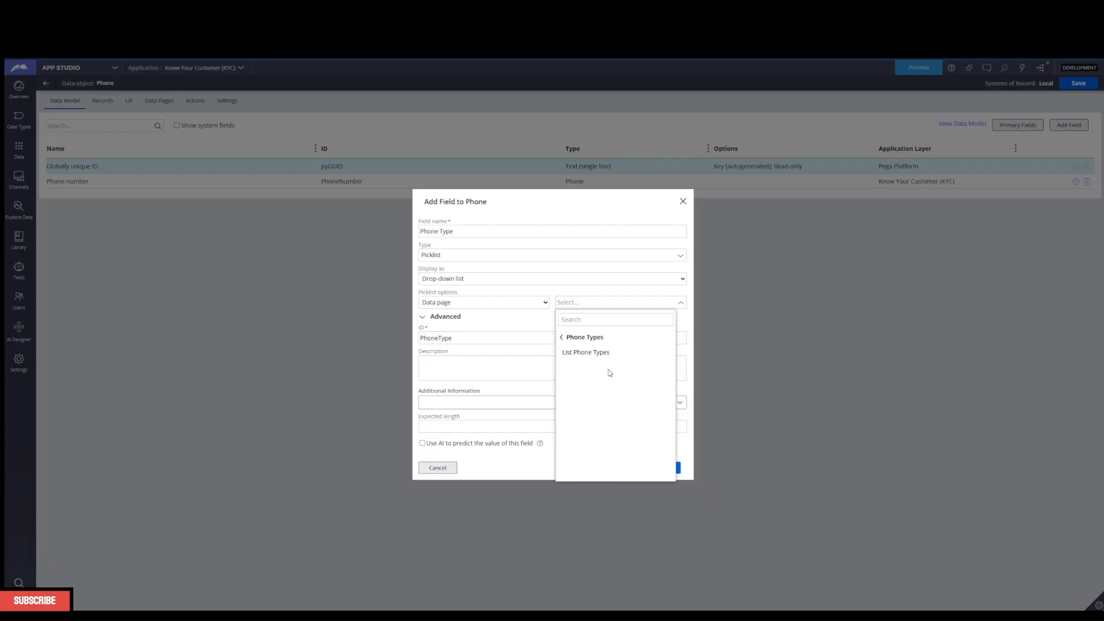
left_click(593, 353)
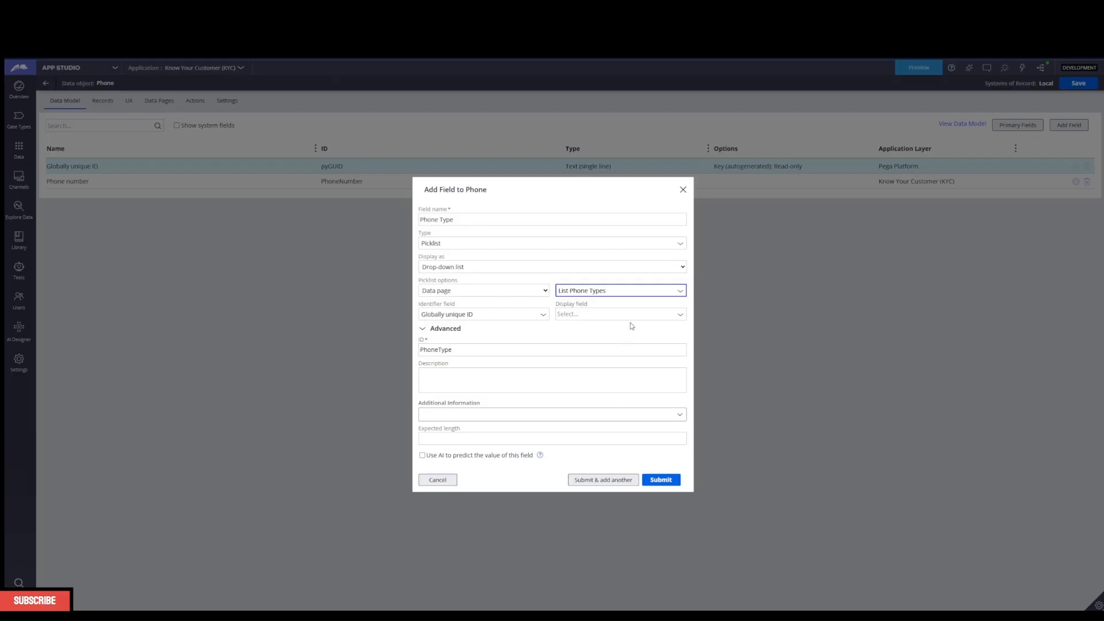
left_click(688, 316)
left_click(681, 316)
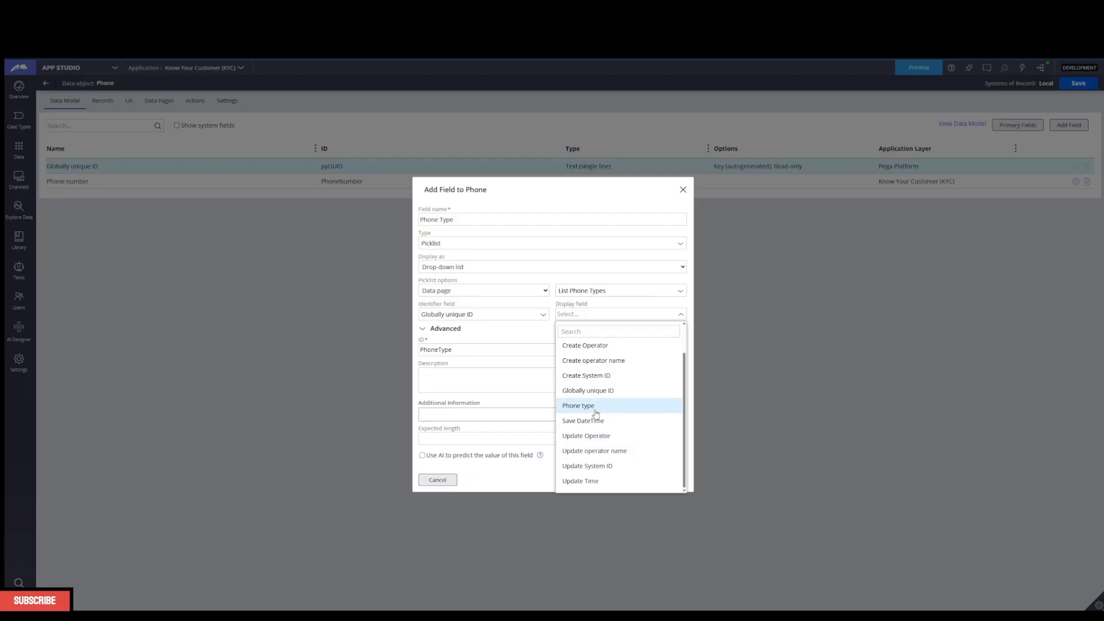
left_click(599, 407)
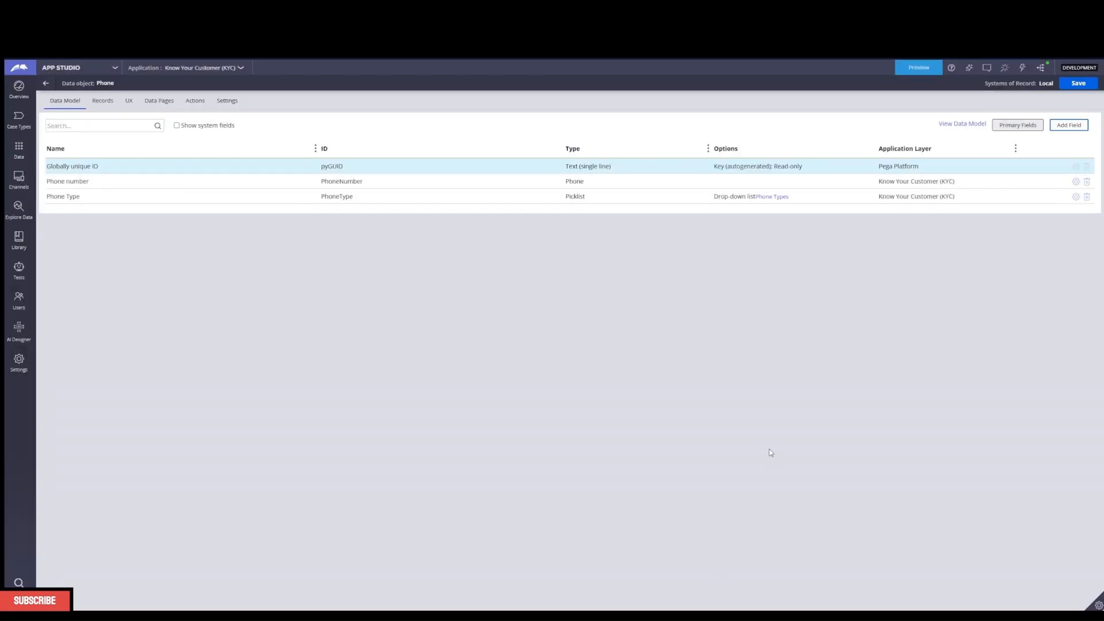
Open the Address data object and start a new field named Address Type with the Picklist type, displayed as a drop-down list
left_click(46, 83)
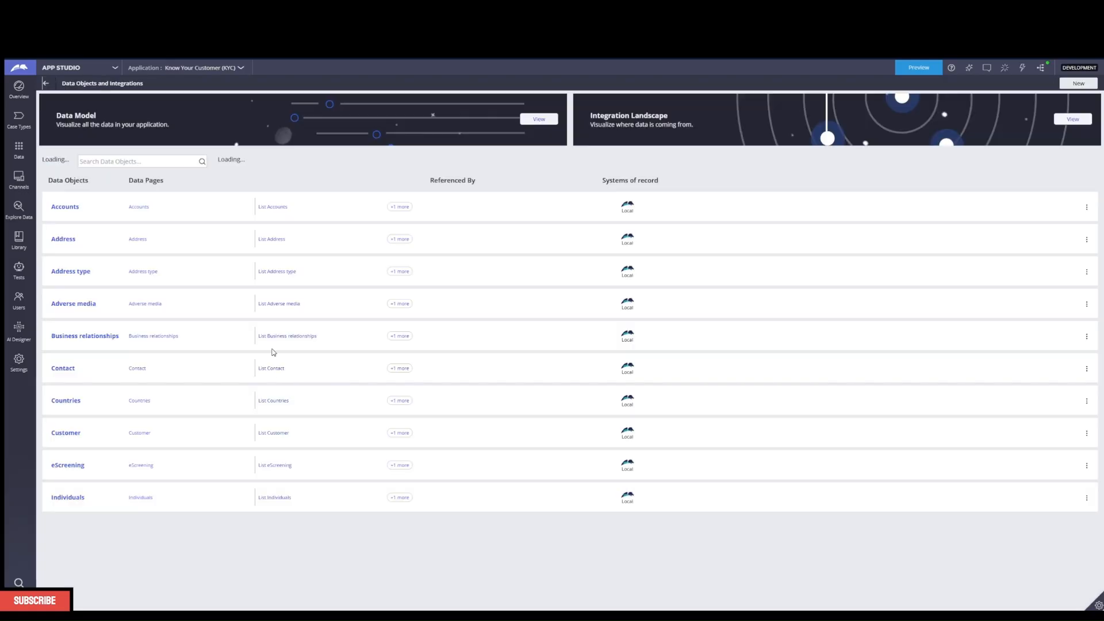
left_click(66, 239)
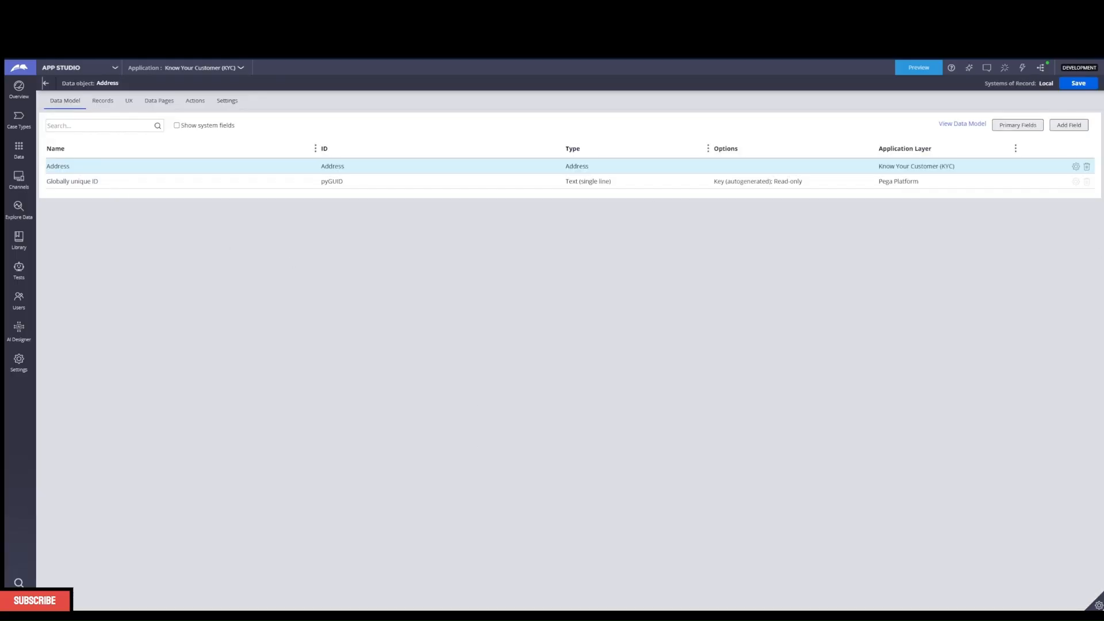
left_click(1069, 124)
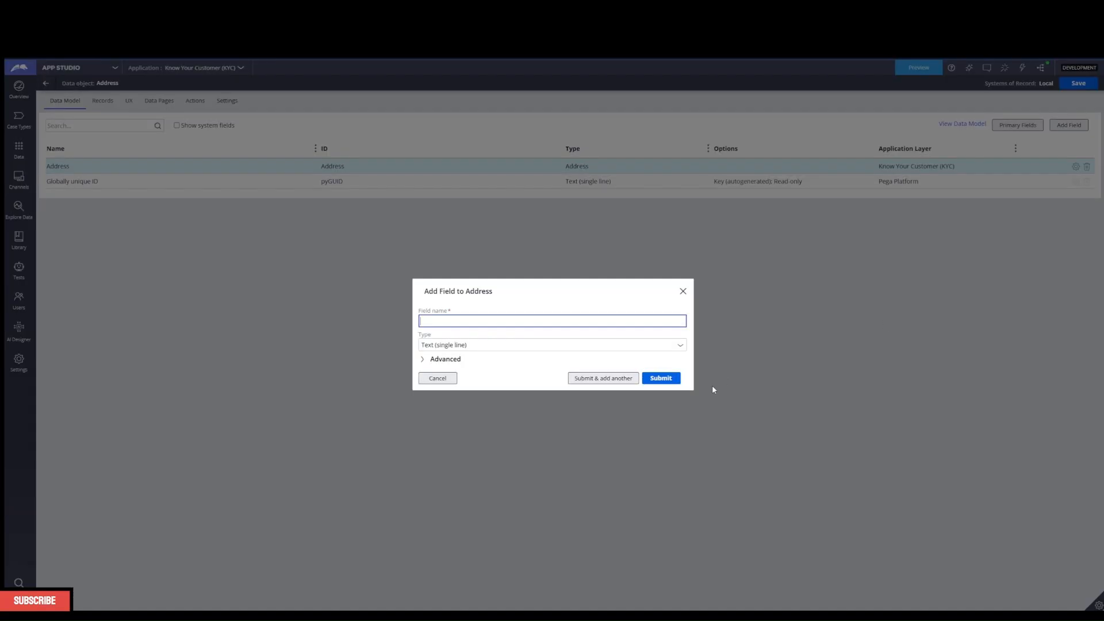
type("Address Typo")
left_click(668, 347)
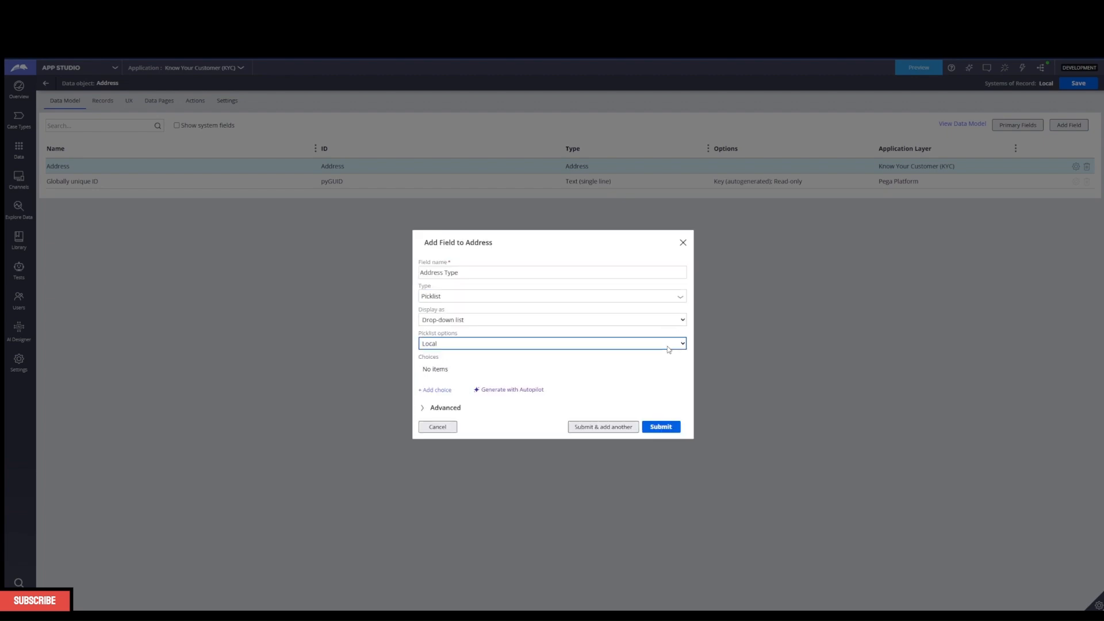
left_click(801, 522)
left_click(614, 340)
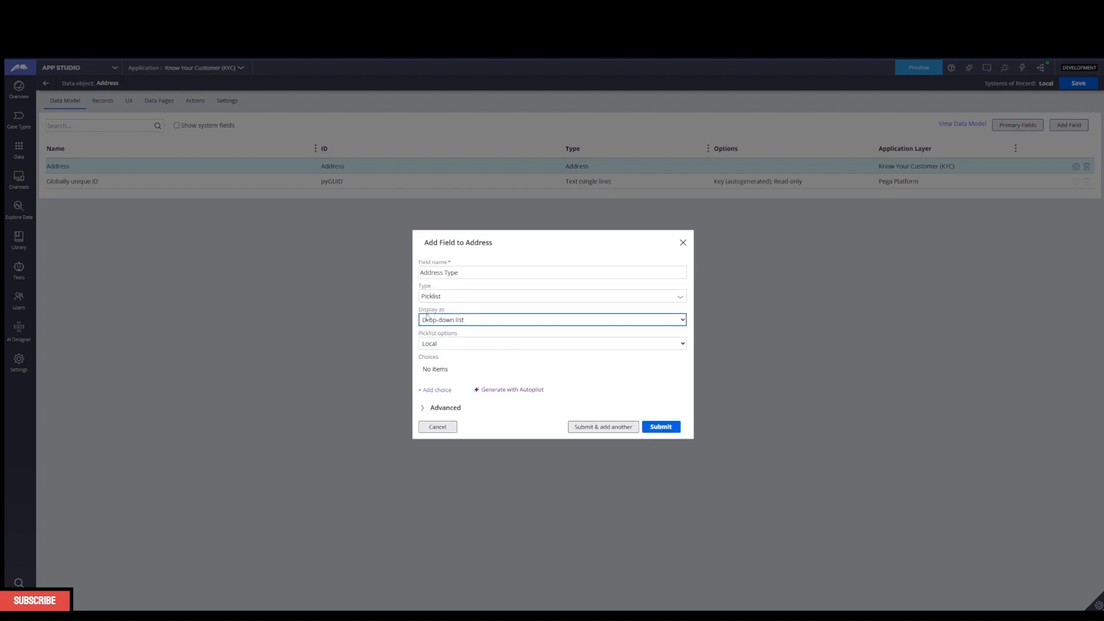
Source the picklist from the List Address type data page with Address Type as display field, add the field and save the Address object
left_click(667, 347)
left_click(609, 370)
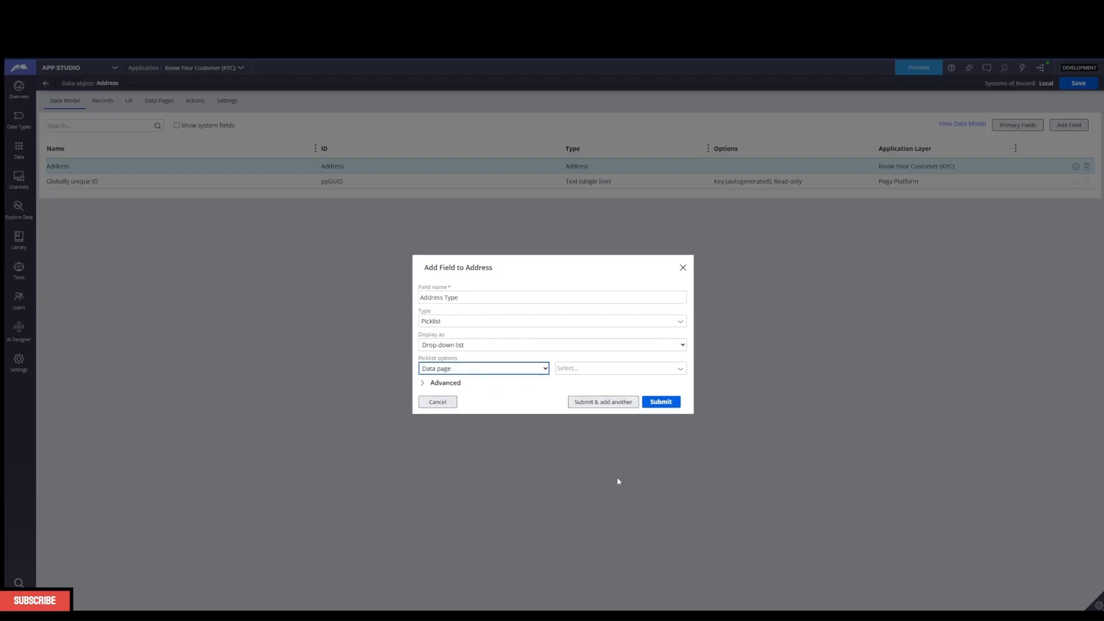
left_click(678, 370)
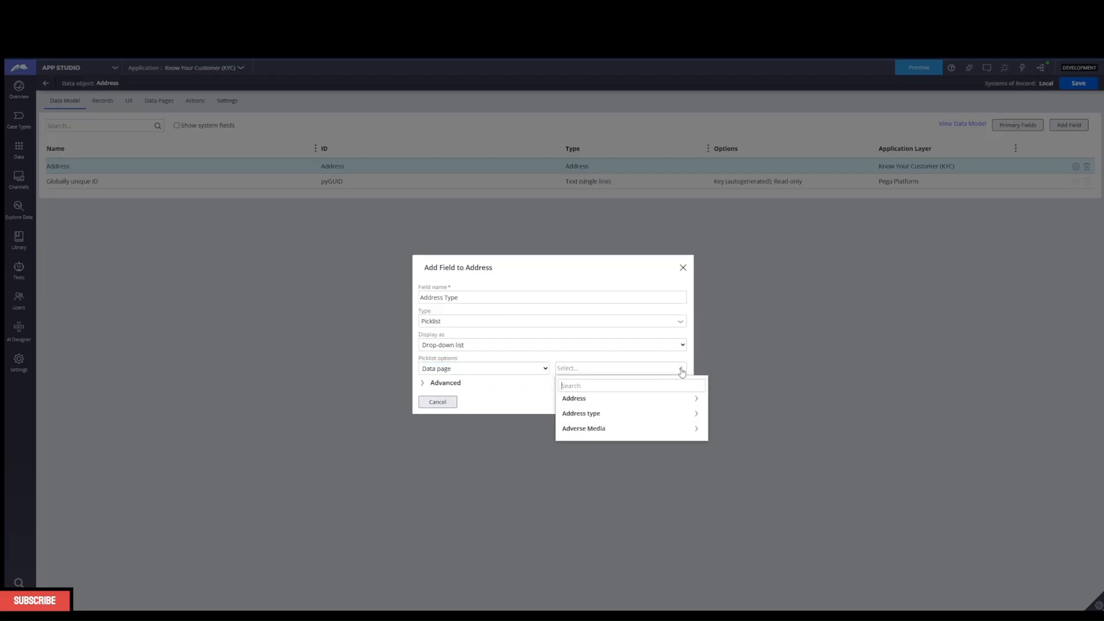
left_click(697, 435)
left_click(592, 420)
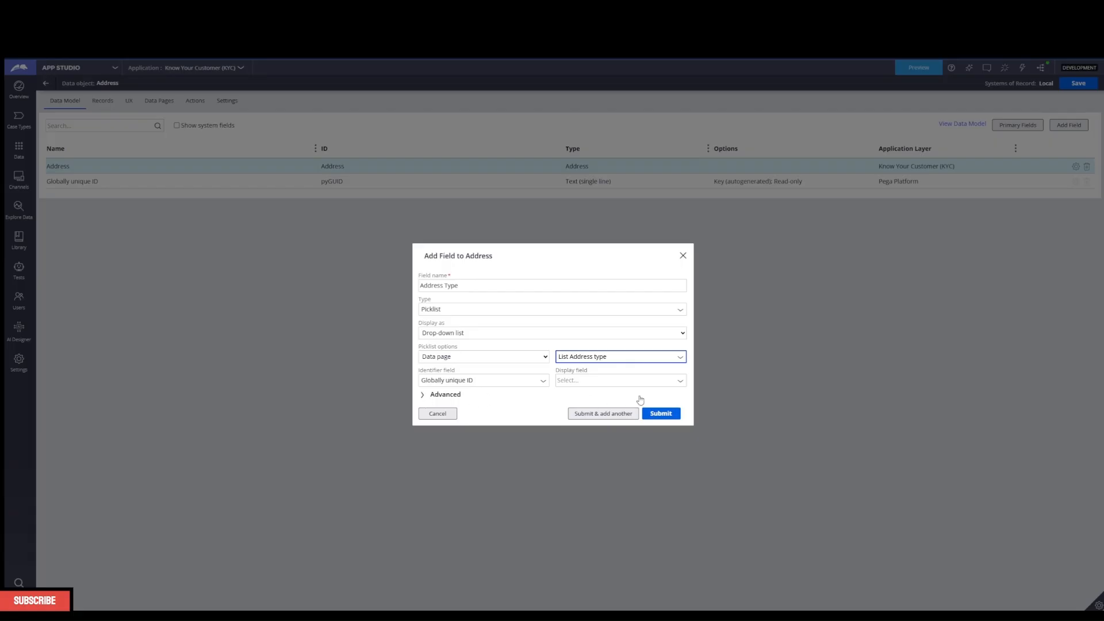
left_click(676, 382)
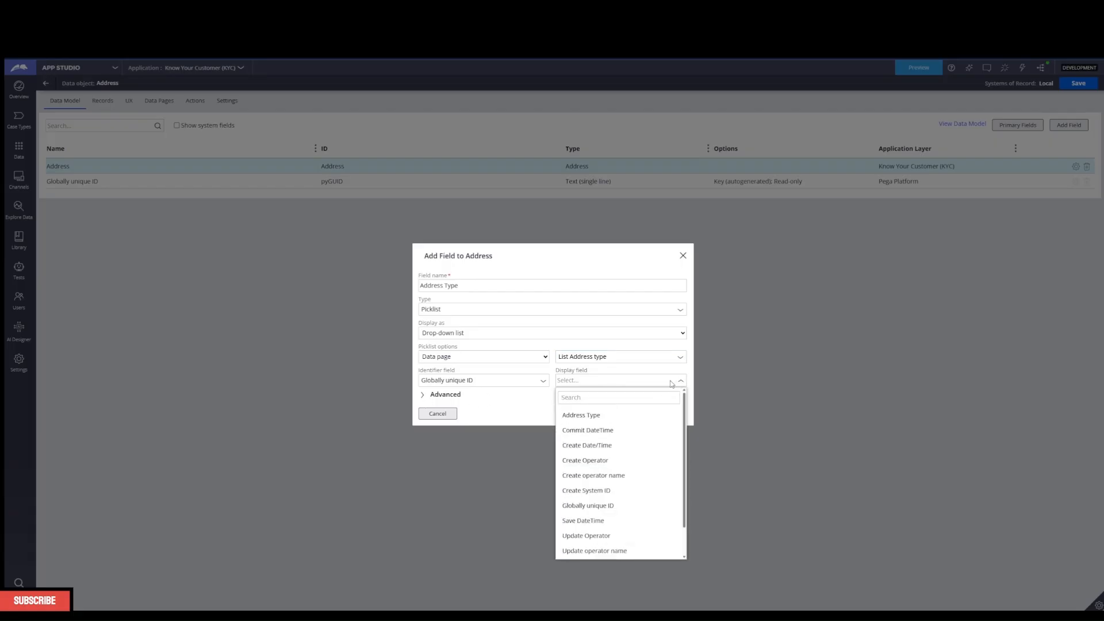
left_click(628, 416)
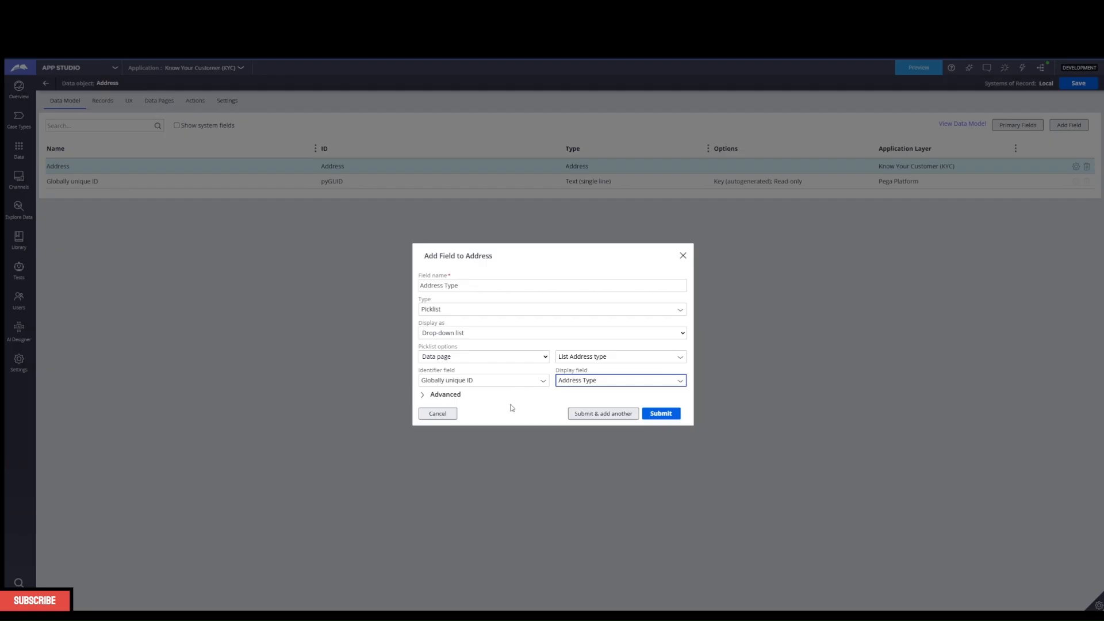
left_click(669, 414)
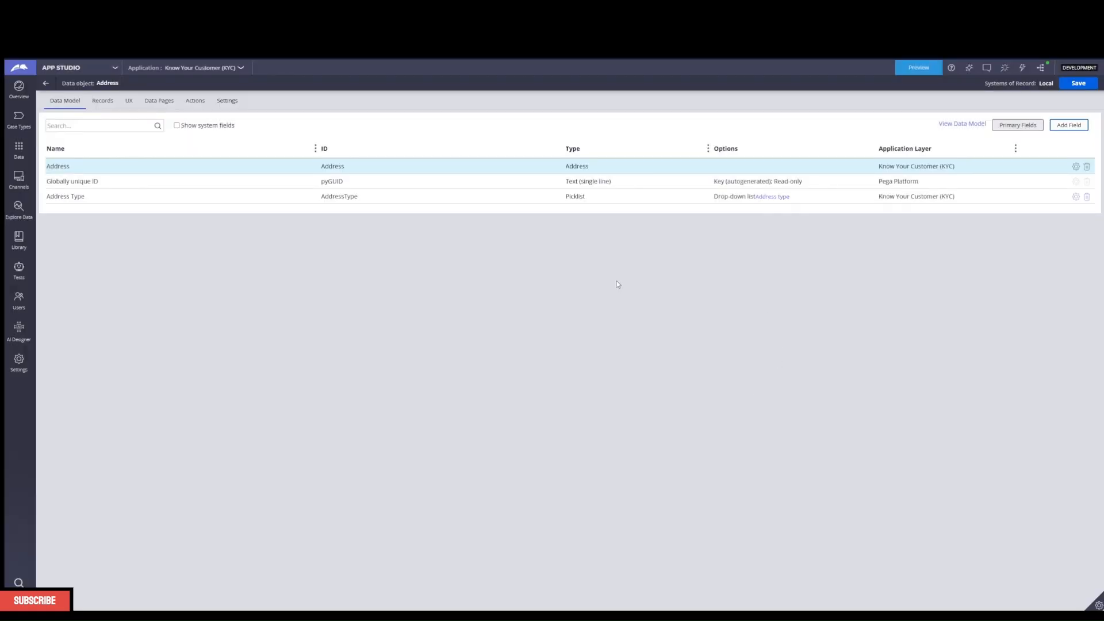
left_click(1080, 87)
Open the application's visual data model and select the Customer object to show its fields and links
left_click(45, 82)
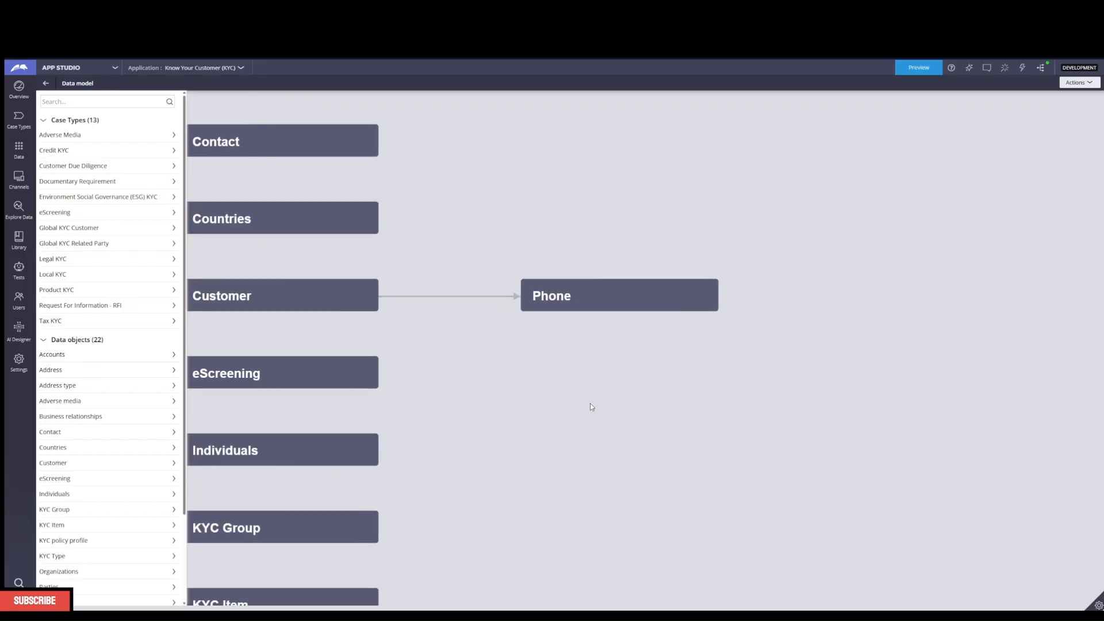
left_click_drag(546, 399, 547, 392)
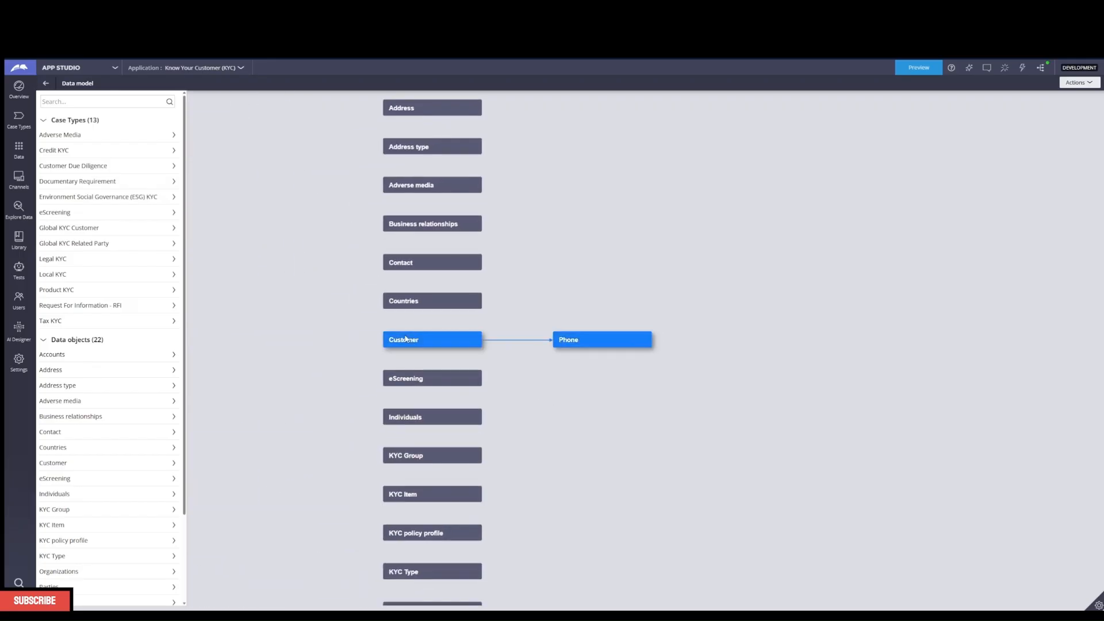
left_click(441, 342)
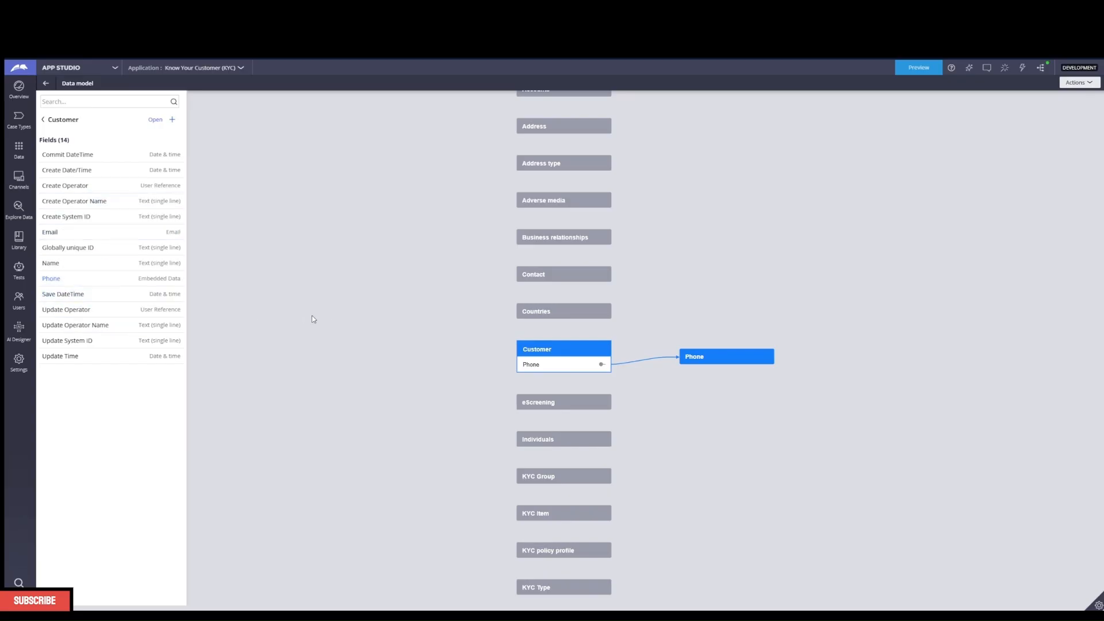
scroll(757, 272, "down", 3)
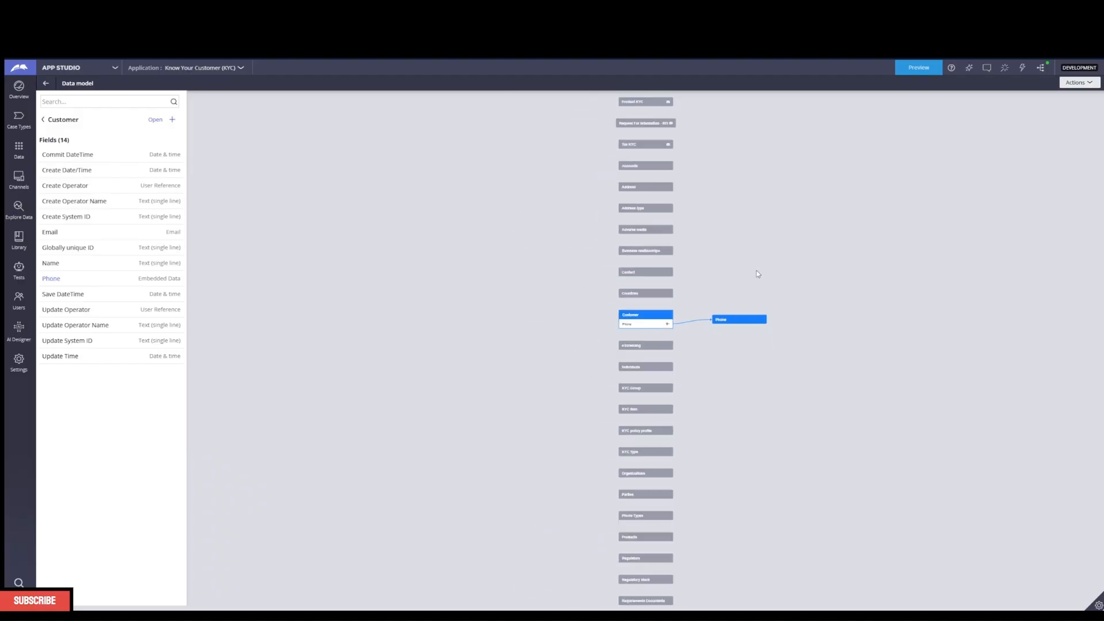
Start a new field named Address with the Embedded Data type in the Customer data object
left_click(172, 120)
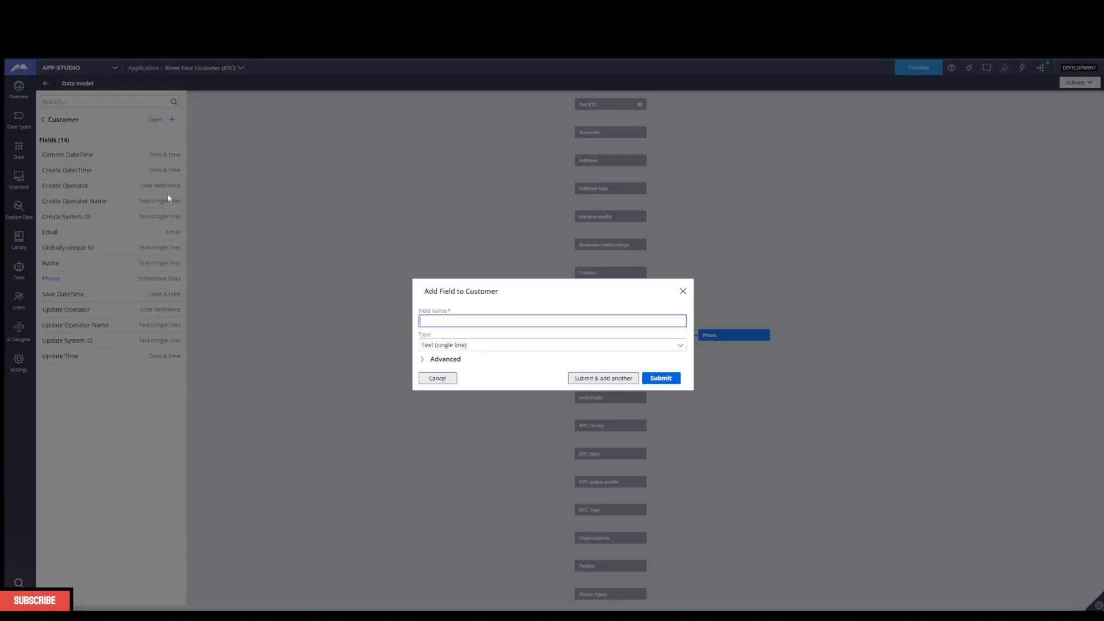
type("Address")
left_click(678, 348)
left_click(681, 346)
scroll(552, 409, "down", 5)
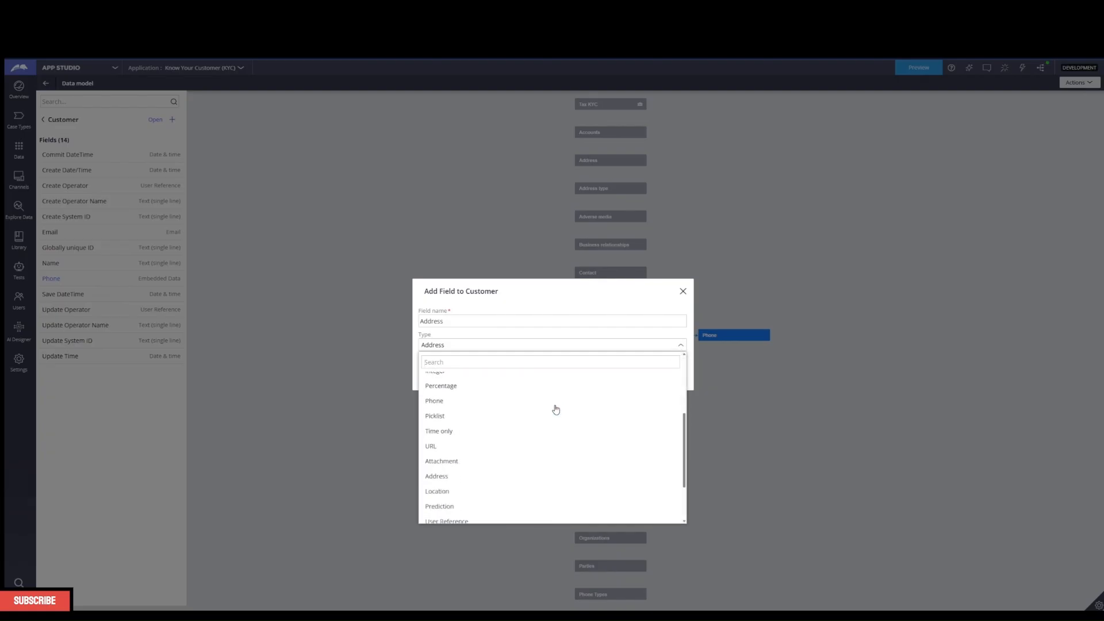
left_click(469, 497)
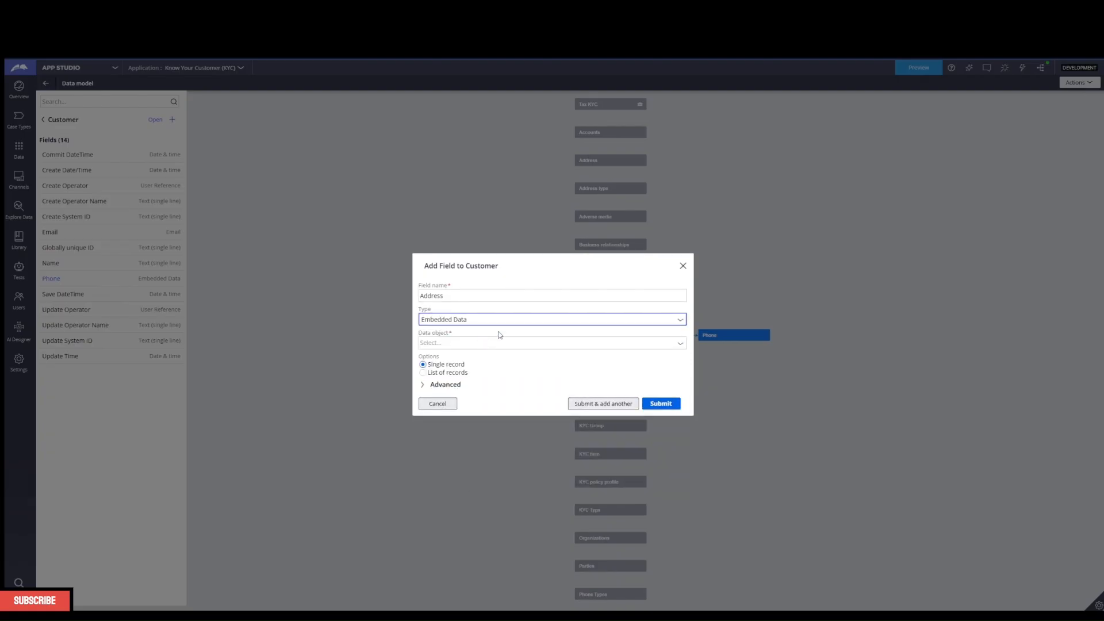
Choose Address as the data object for the new embedded Customer field
left_click(680, 347)
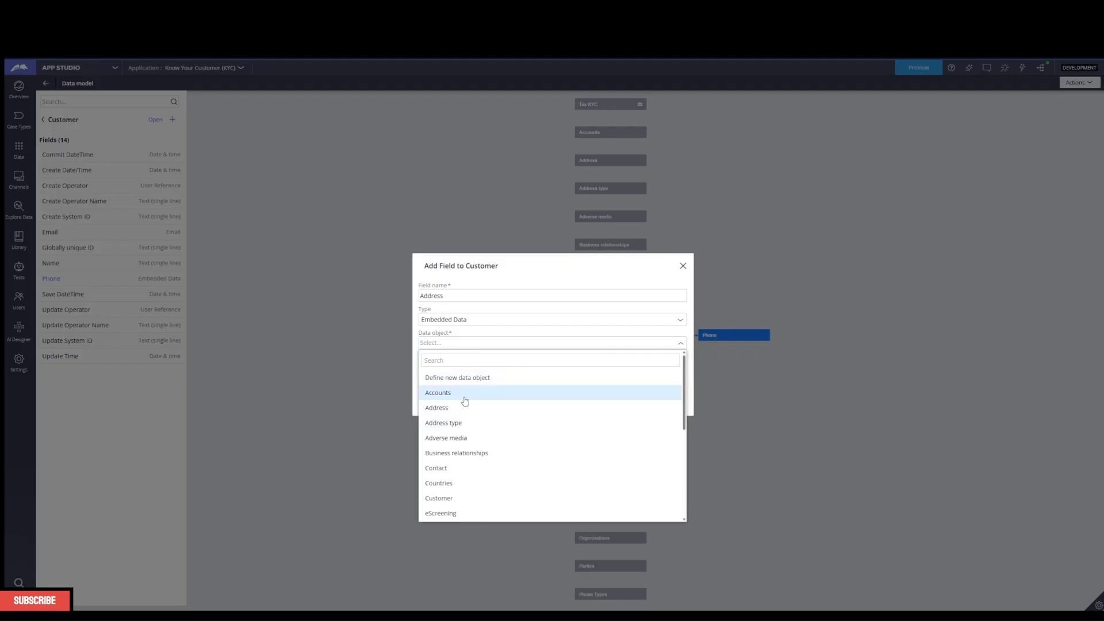
scroll(493, 432, "down", 1)
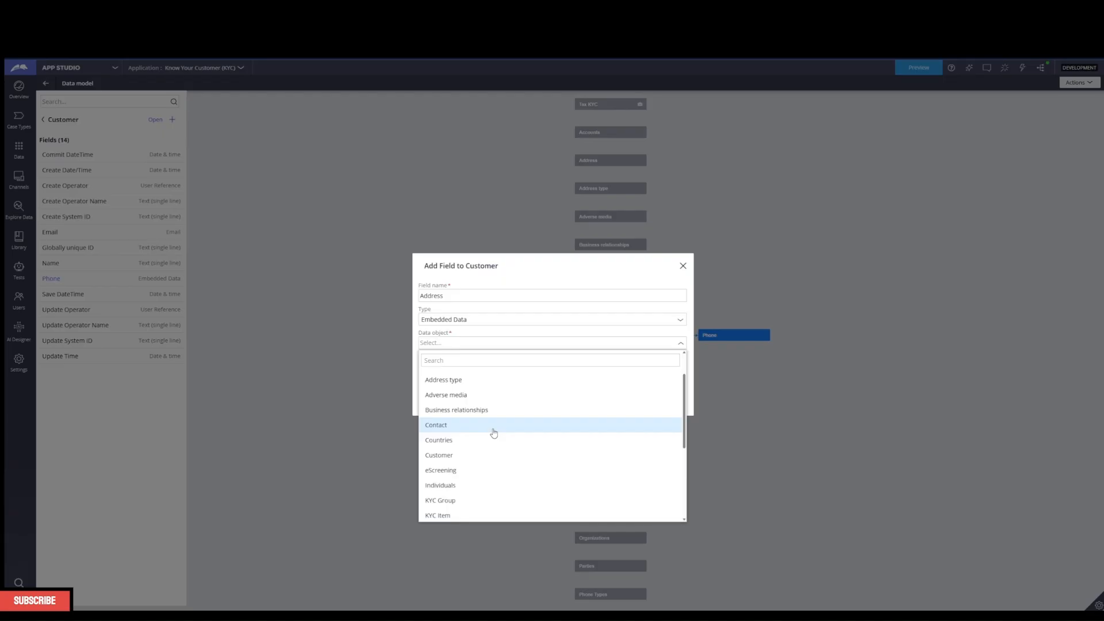
scroll(493, 433, "down", 3)
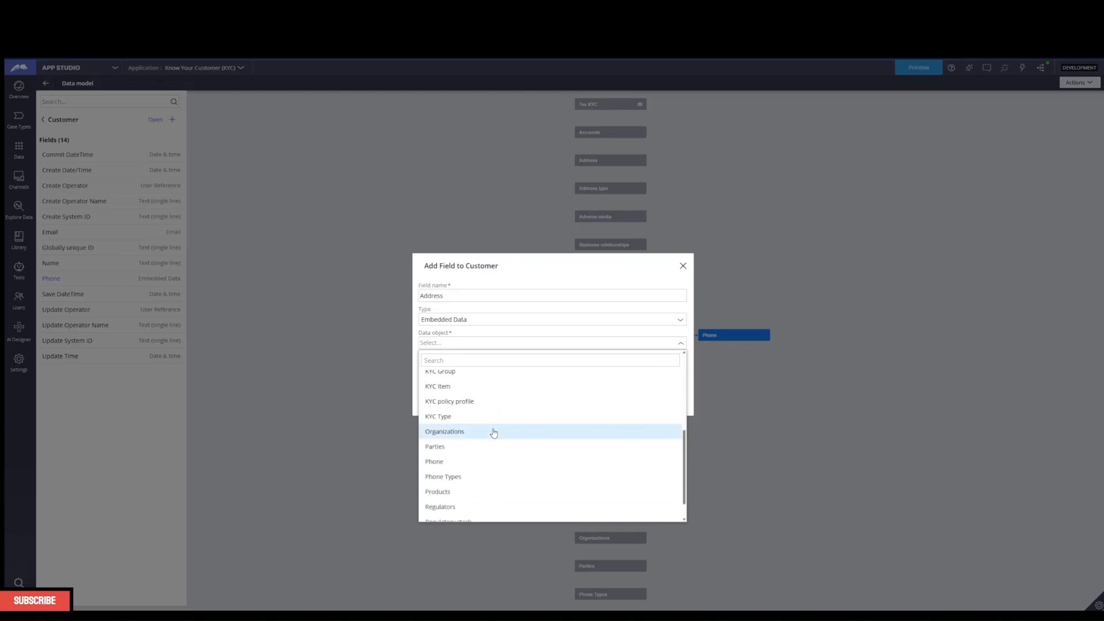
scroll(493, 433, "up", 5)
scroll(476, 426, "down", 2)
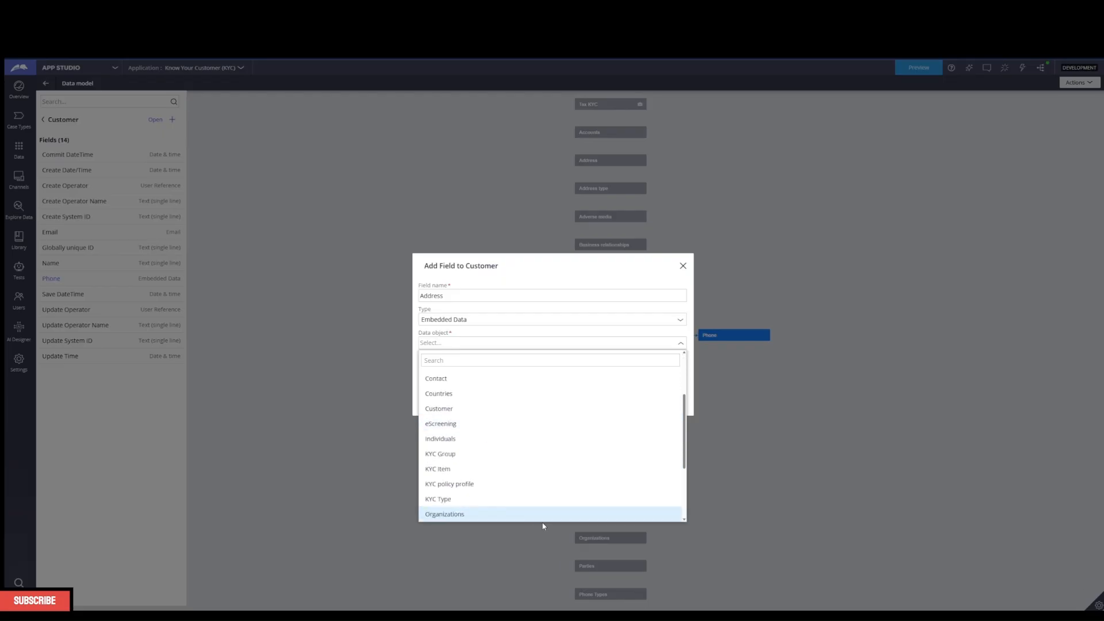
scroll(535, 496, "down", 2)
scroll(535, 495, "up", 5)
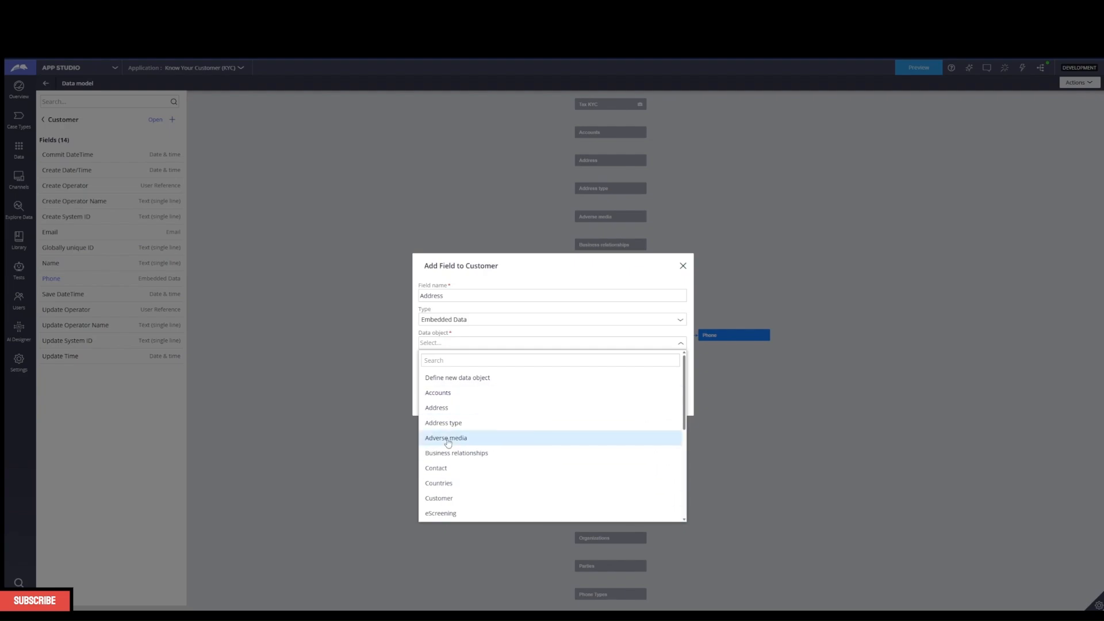
left_click(448, 408)
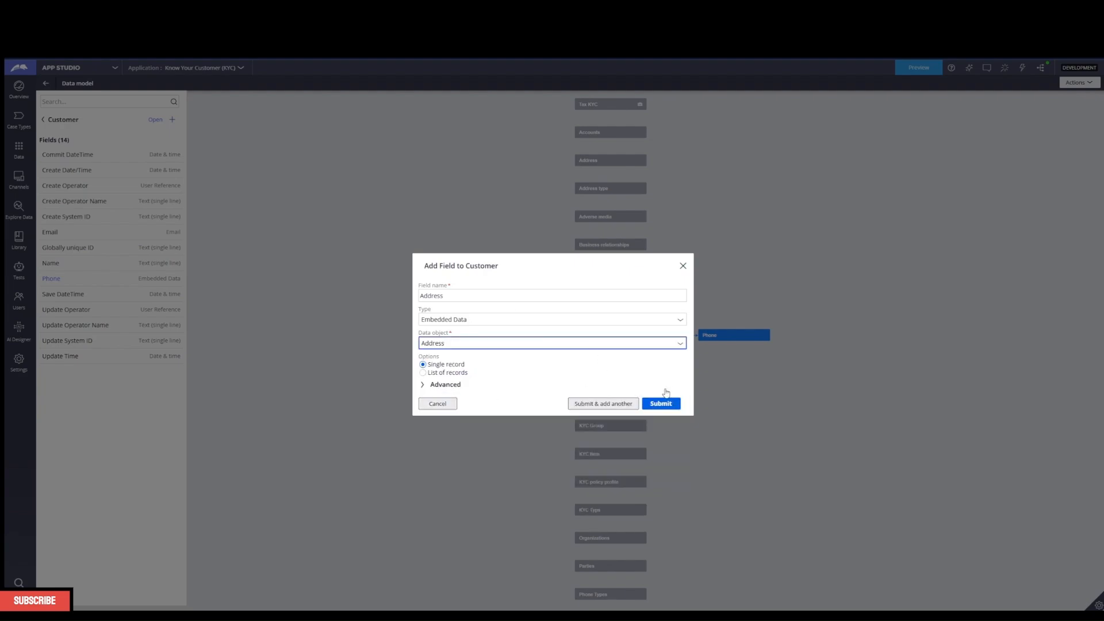
Add the embedded Address field to Customer and, in the Untitled Diagram entity drawing, shift the PRODUCT table slightly to the right
left_click(662, 404)
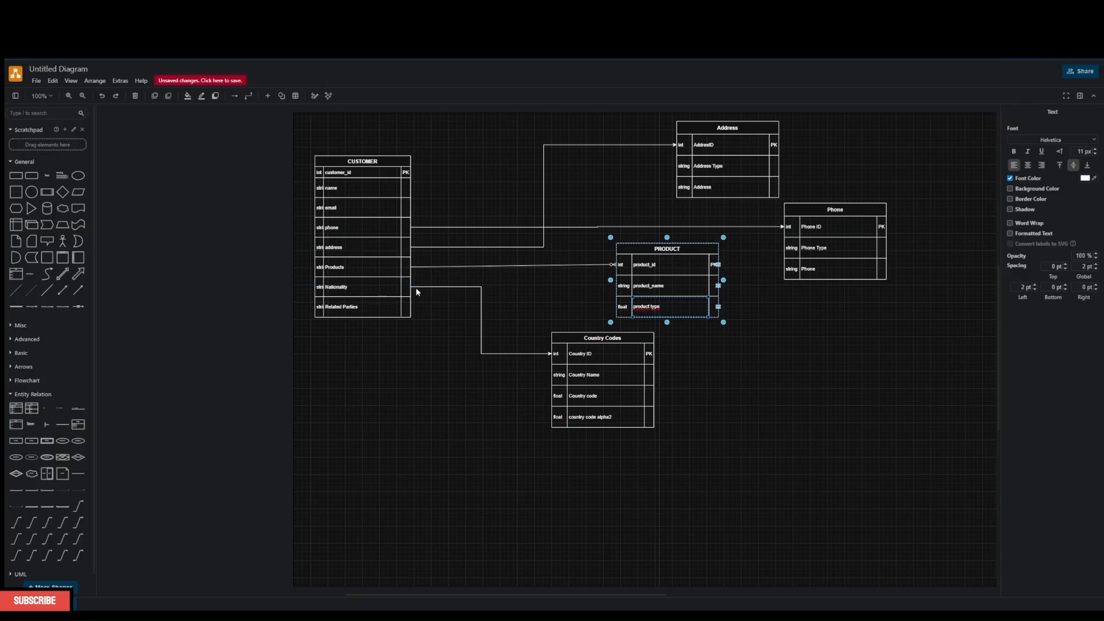
left_click_drag(711, 270, 725, 270)
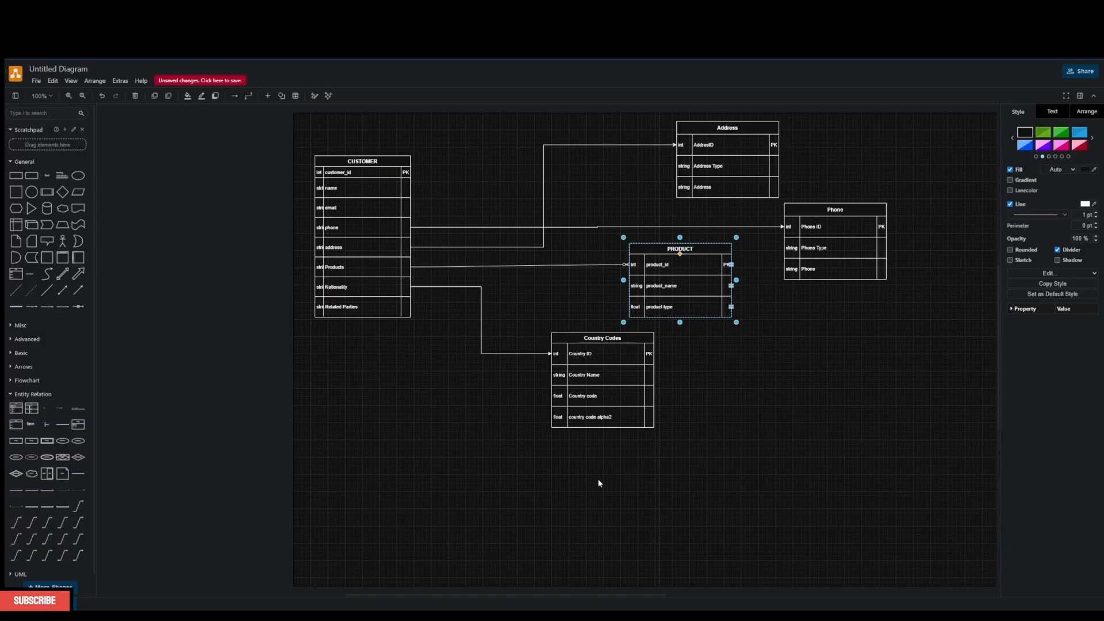
left_click(270, 50)
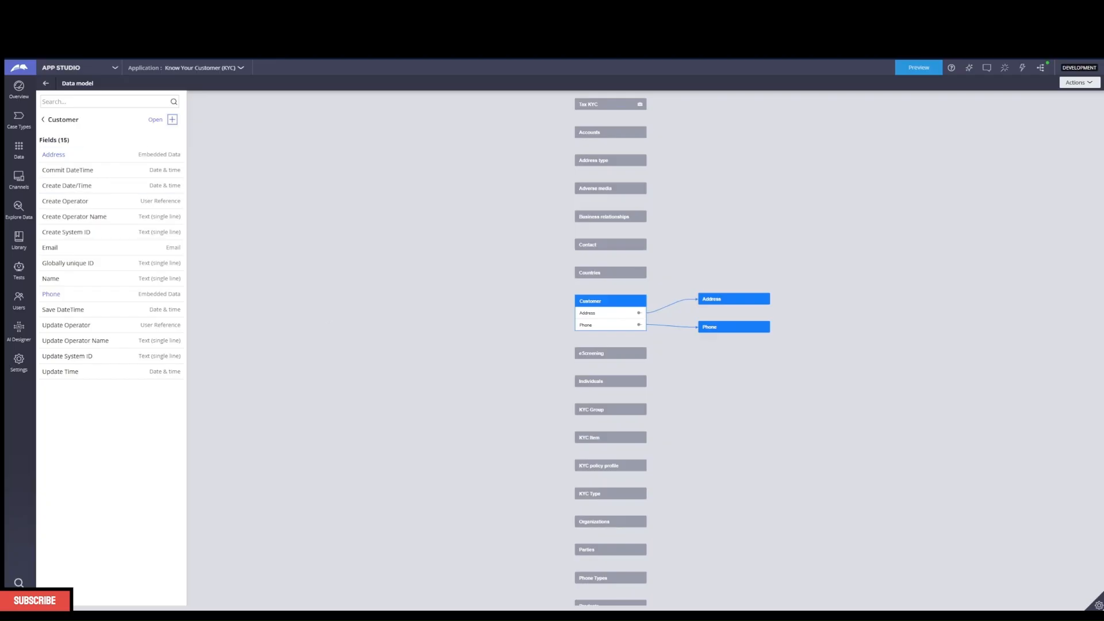
Create a data object named Country in App Studio, with the Local system as source and a manually created data model
left_click(46, 84)
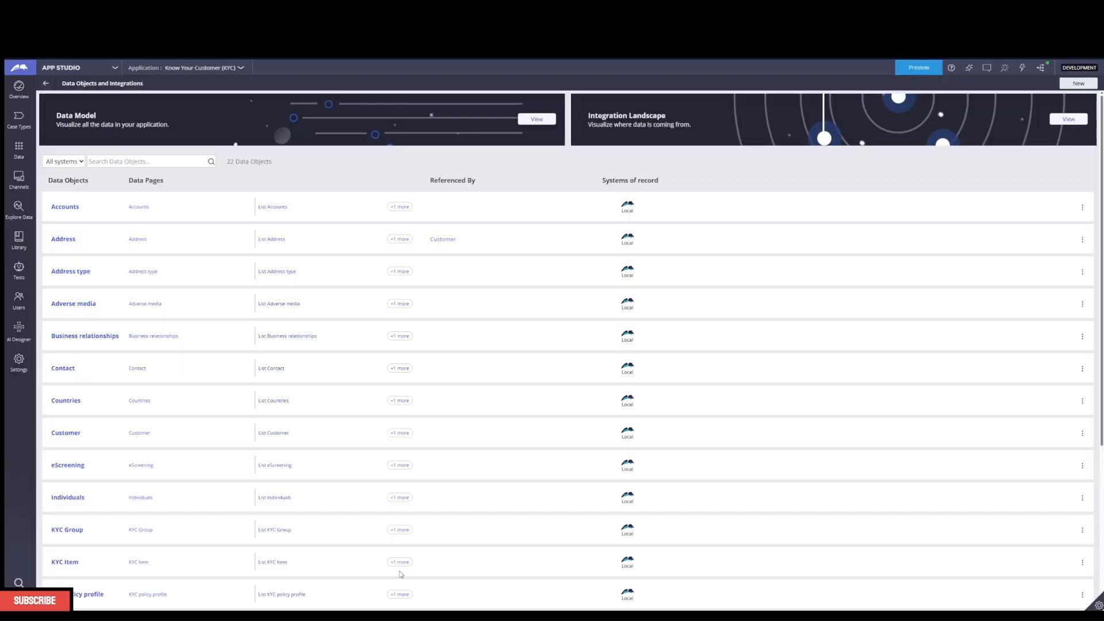
left_click(1079, 84)
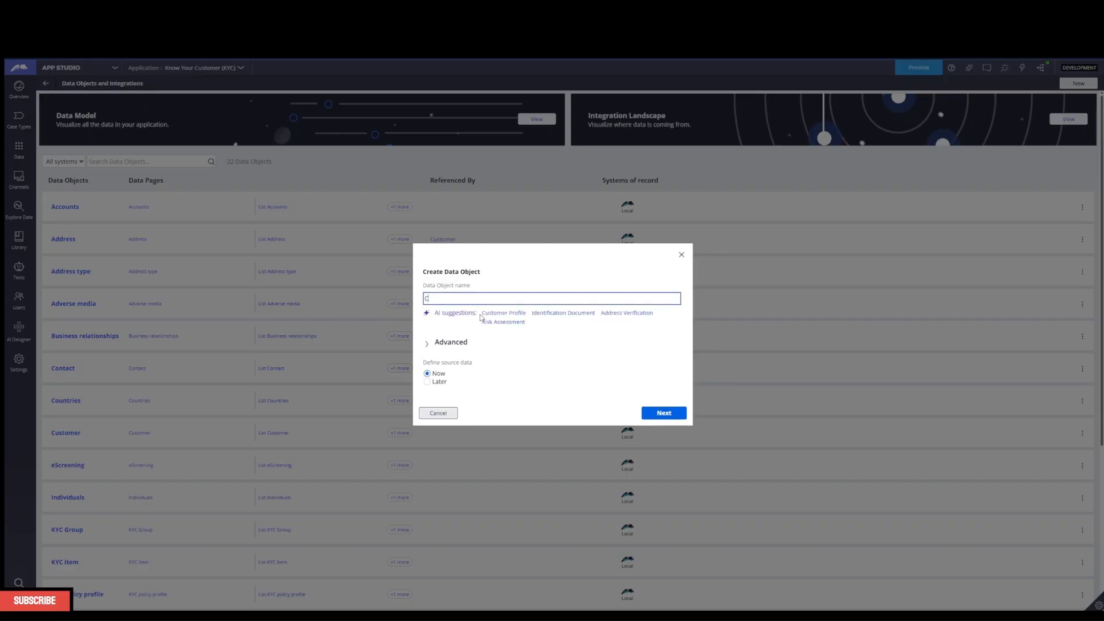
type("Countrty C")
left_click(661, 412)
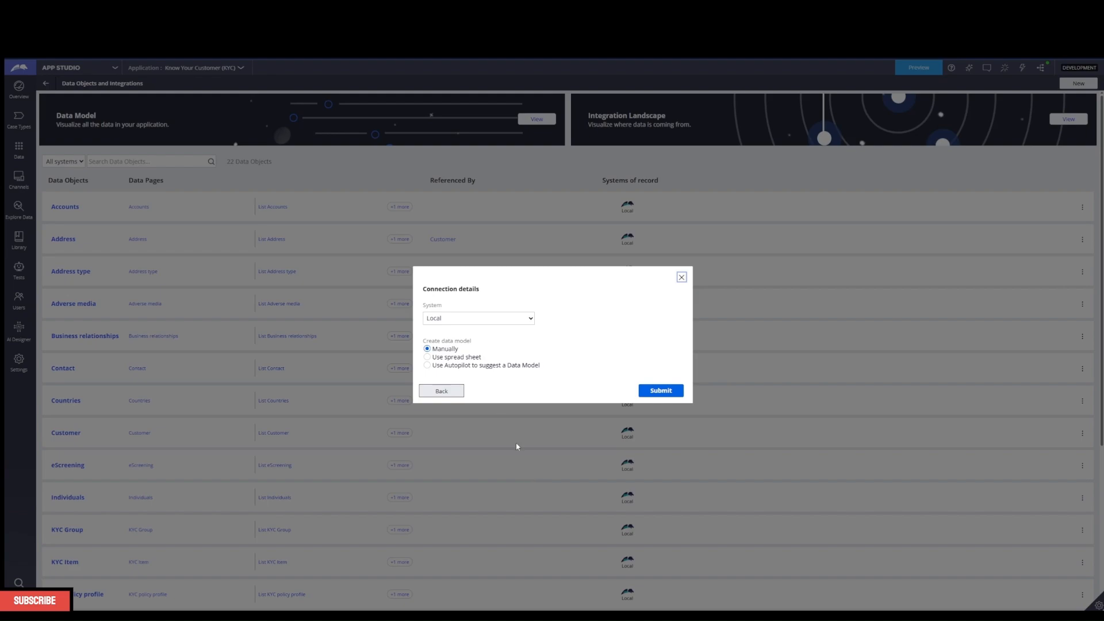
left_click(645, 392)
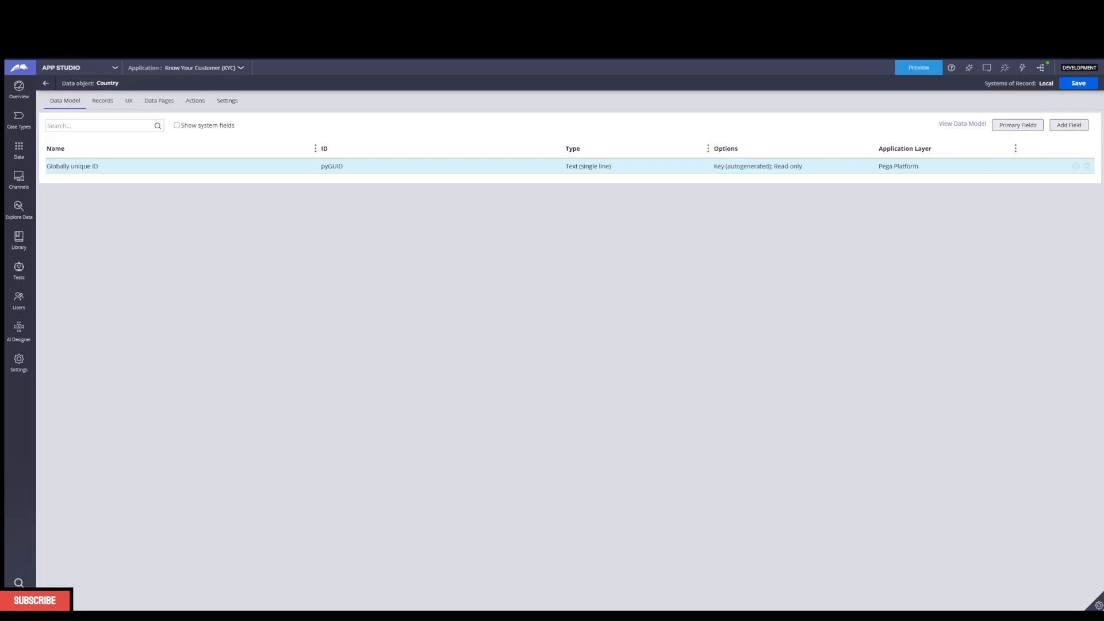
Add a single-line text field called Name to the Country data object
left_click(1069, 124)
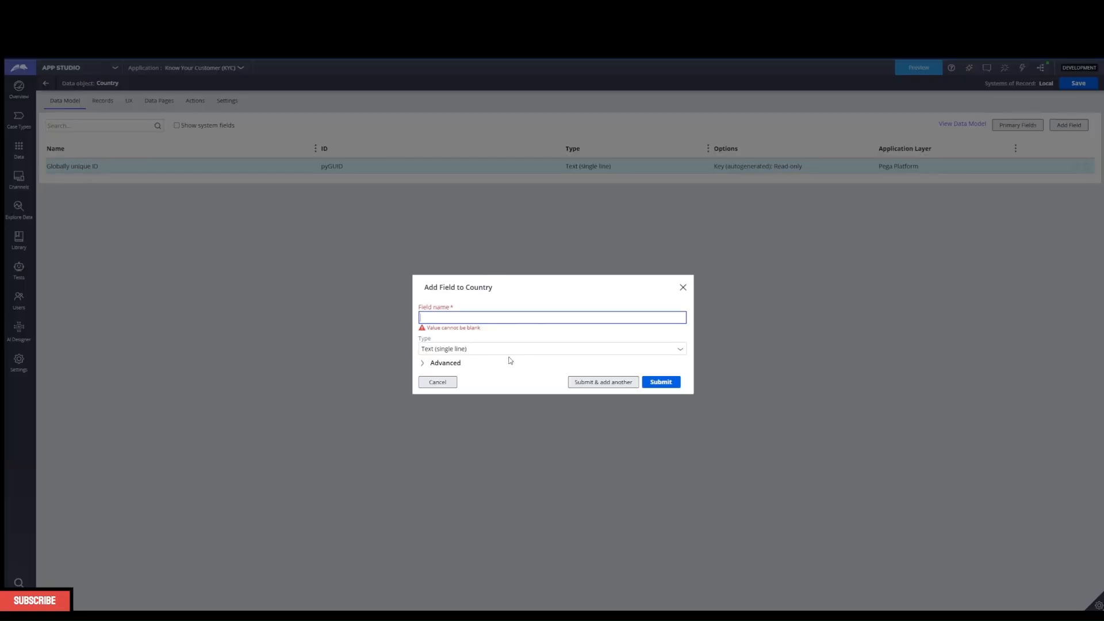
type("Name")
left_click(512, 374)
left_click(668, 380)
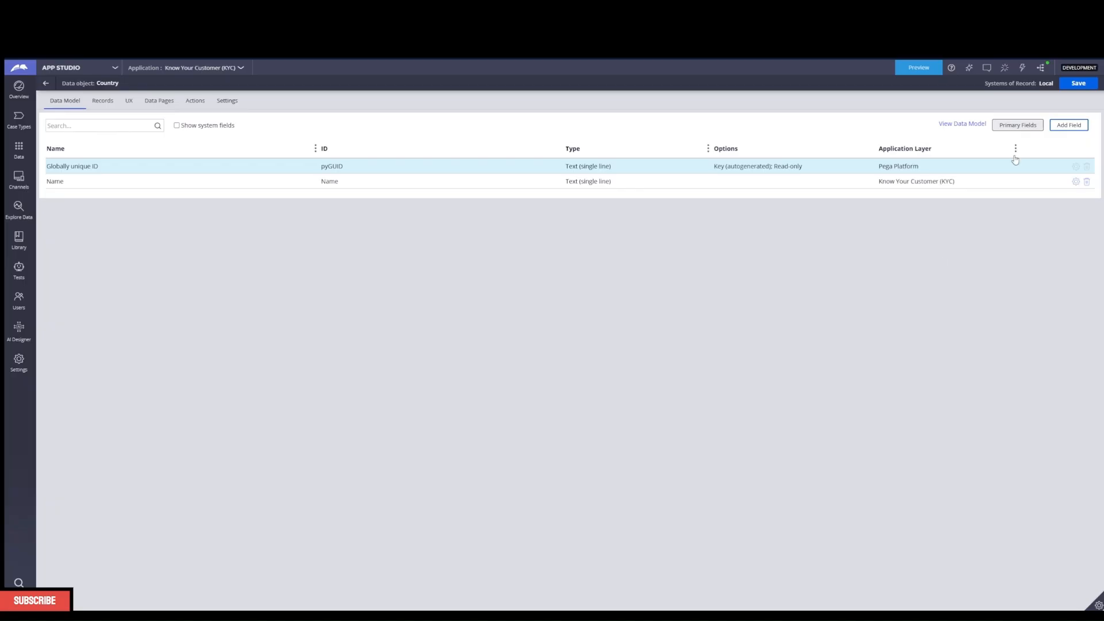
Add two more single-line text fields, Alpha 2 and Country code, to the Country data object
left_click(1065, 125)
type("Alpha 2")
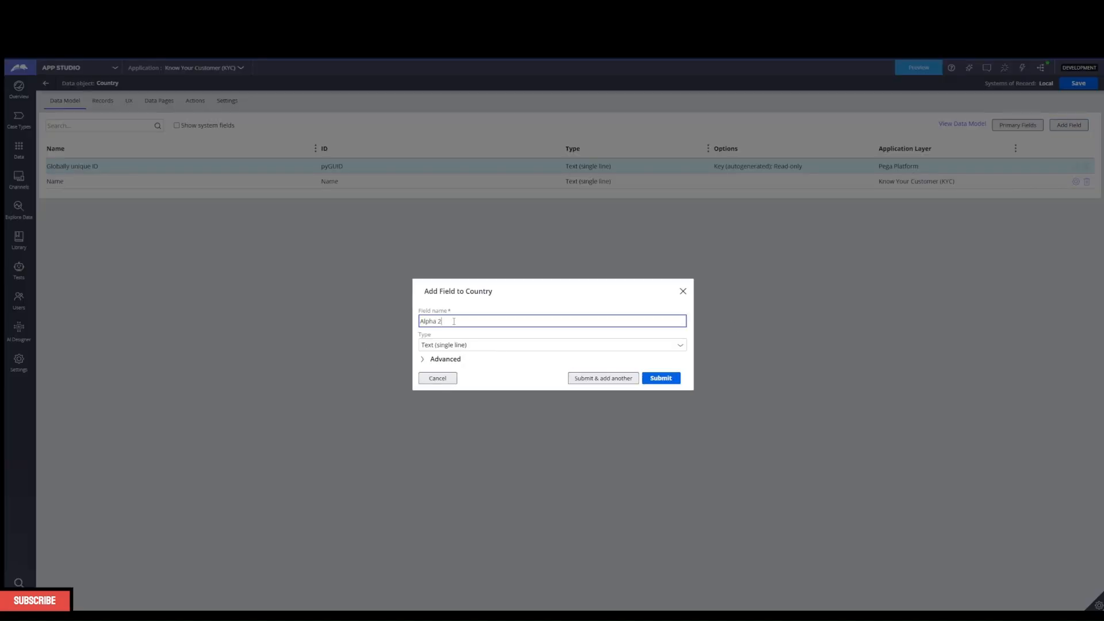
left_click(666, 380)
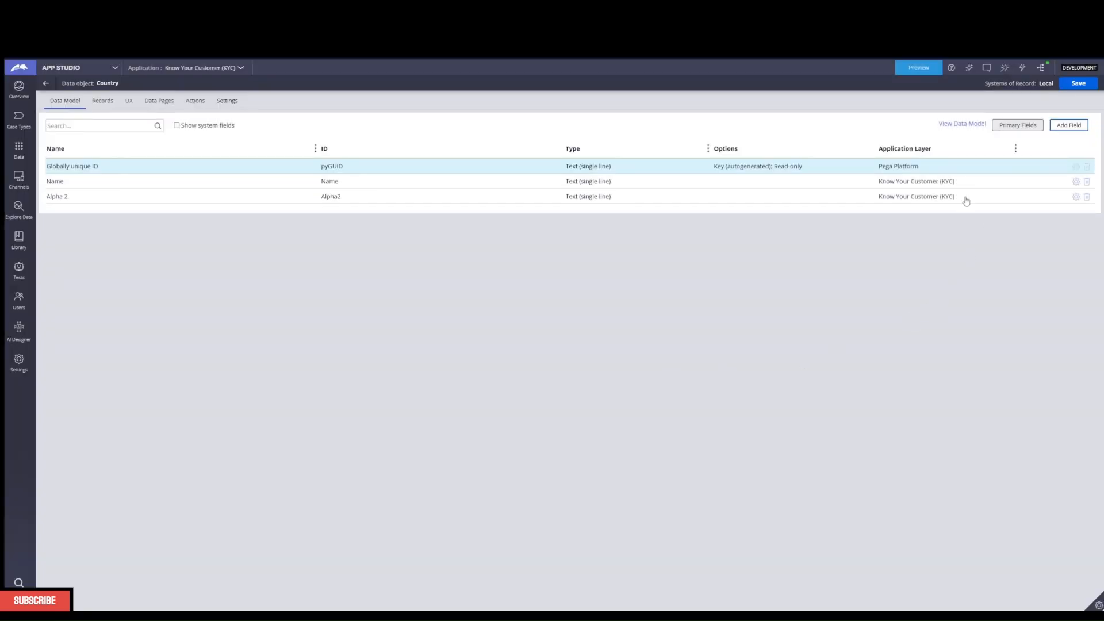
left_click(1071, 126)
type("Coubn")
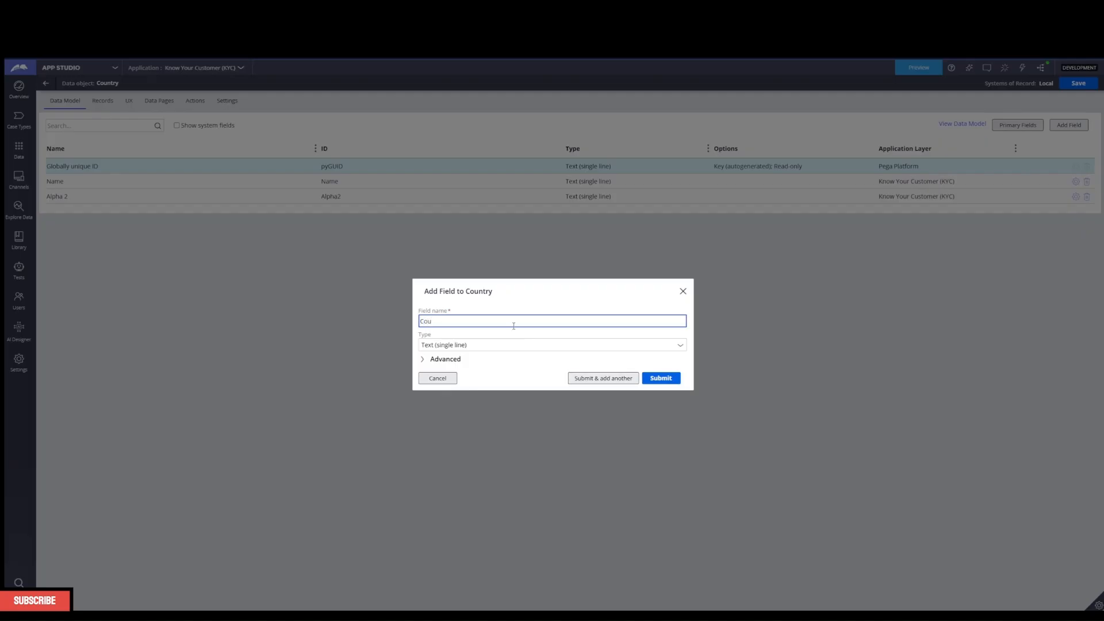
type("ry code")
left_click(574, 378)
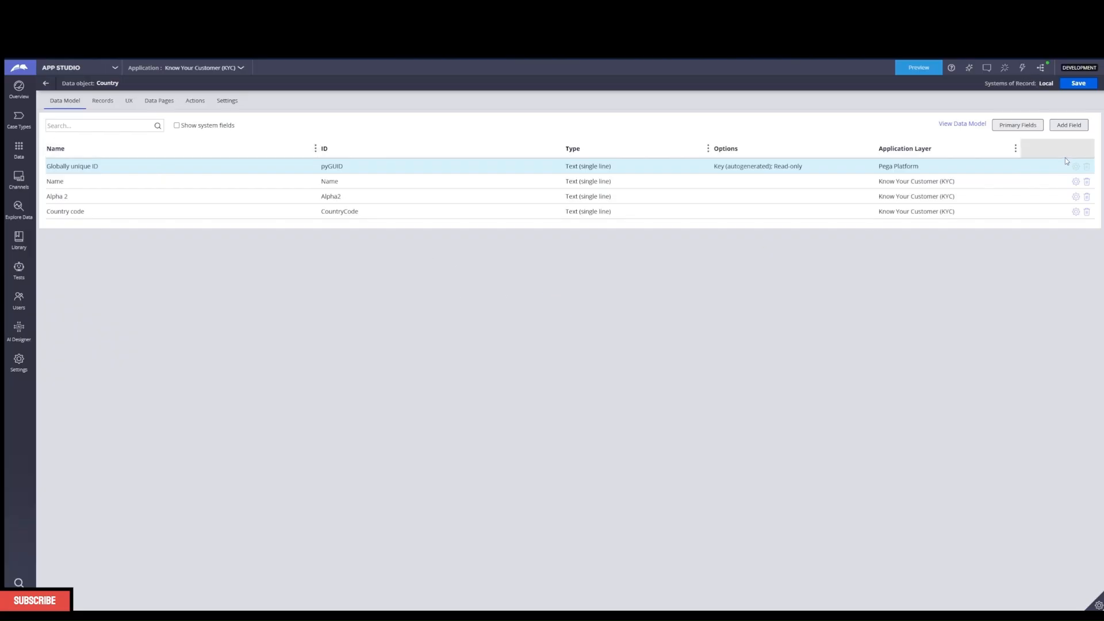
Start importing Country records from slim-2.csv with the purpose Add only
left_click(104, 109)
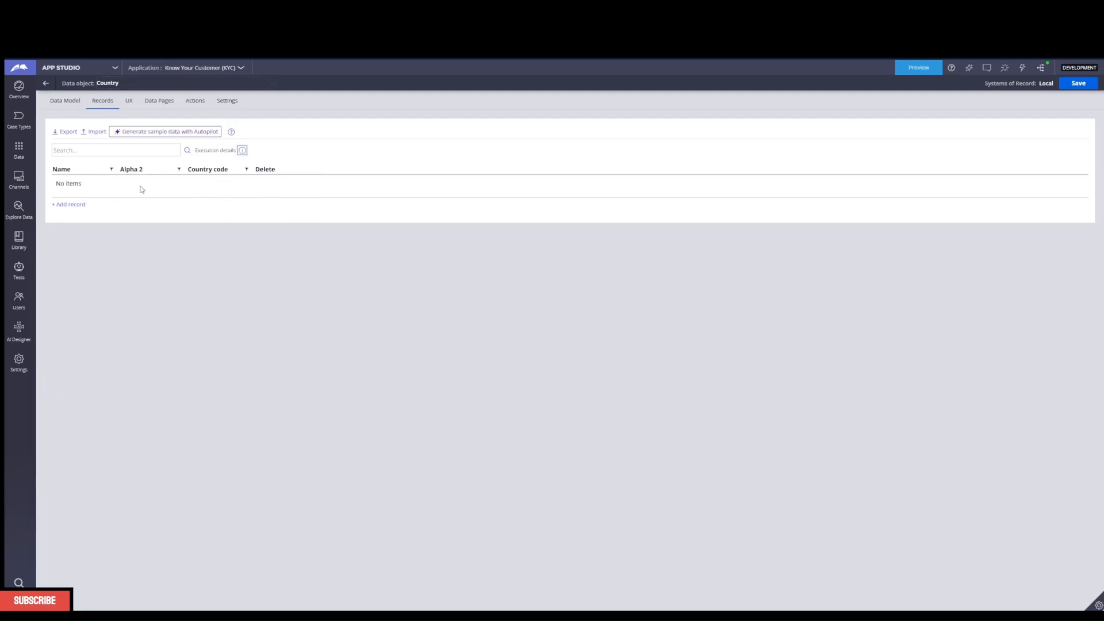
left_click(95, 132)
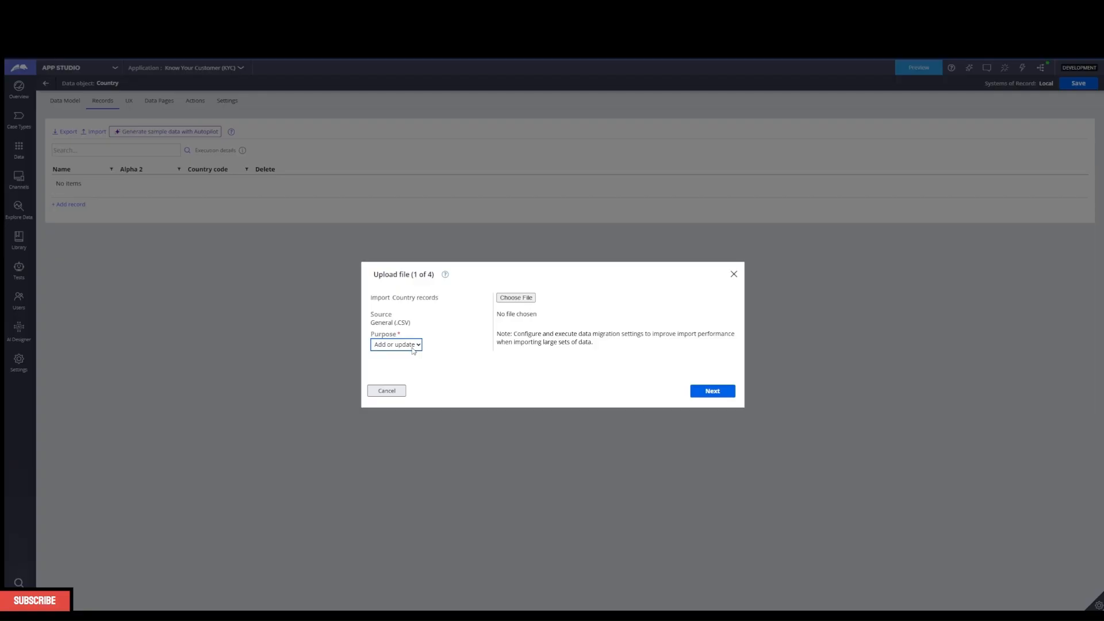
left_click(410, 369)
left_click(692, 596)
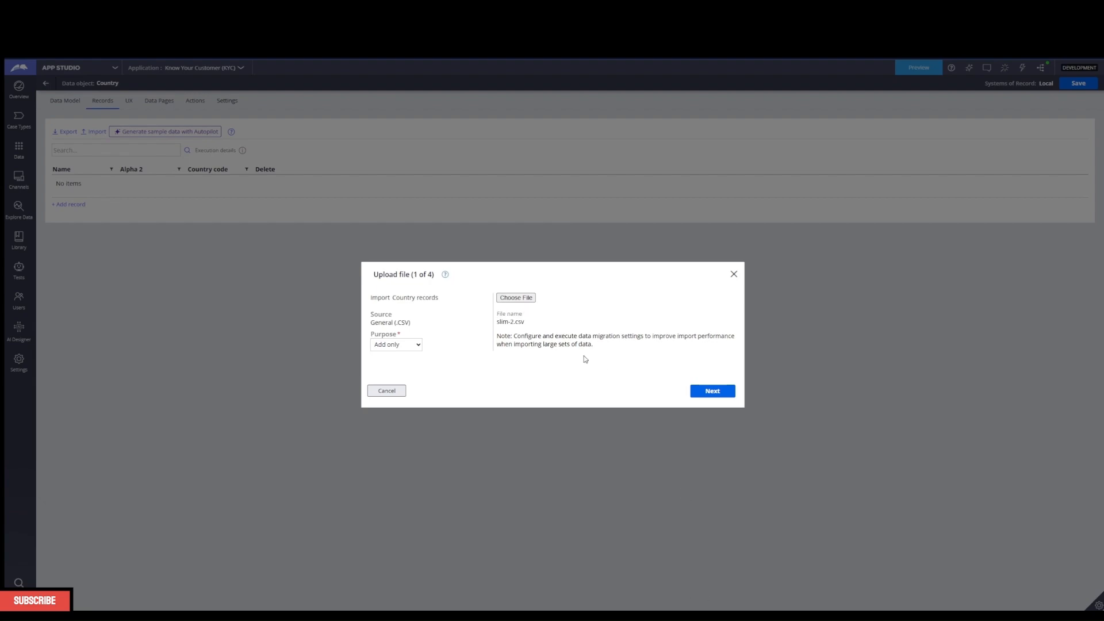
left_click(717, 392)
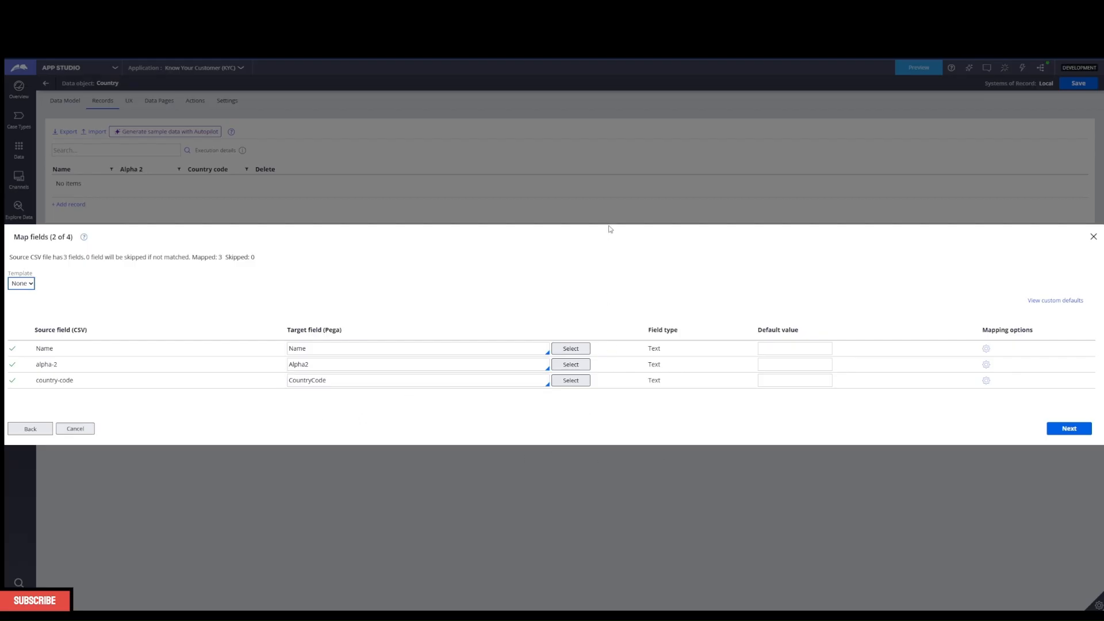
Accept the field mapping and default import options, validate the Country records and complete the import
left_click(1060, 429)
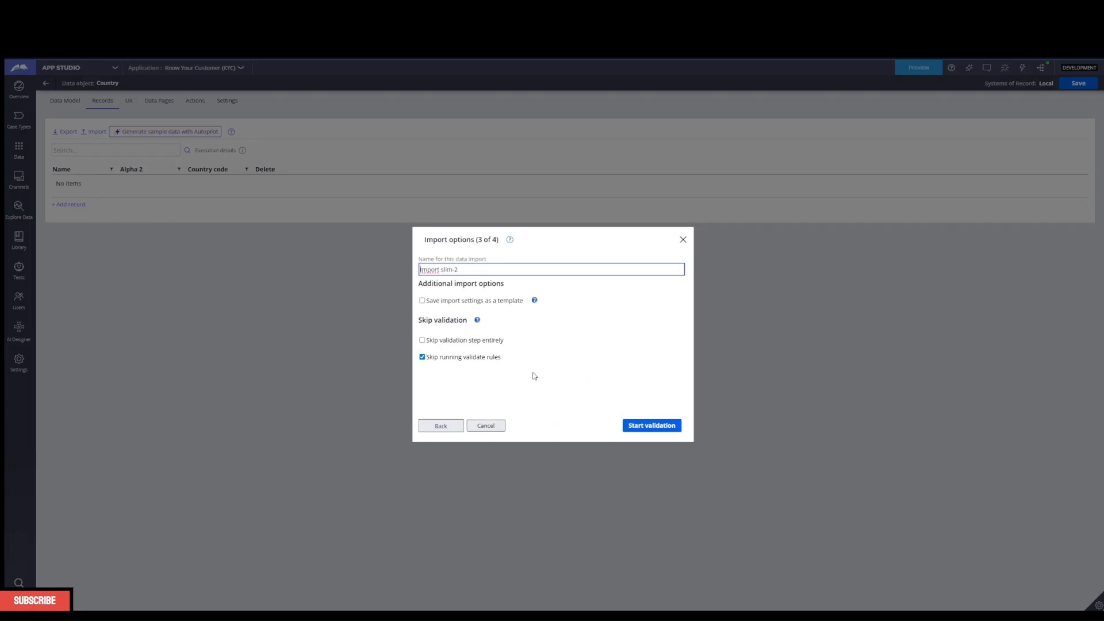
left_click(636, 429)
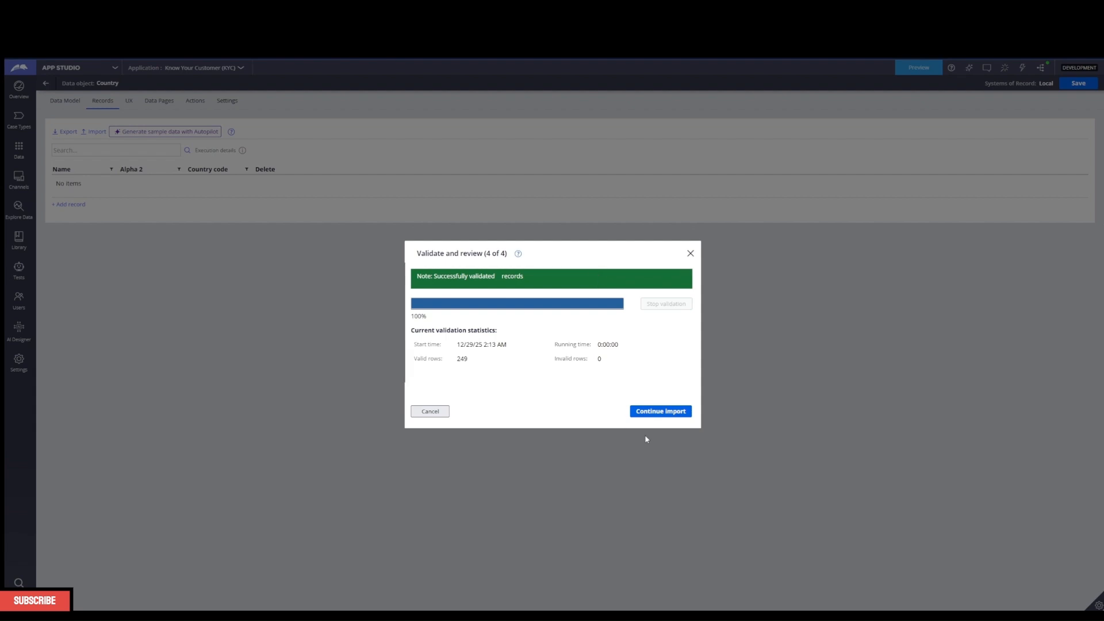
left_click_drag(469, 360, 459, 359)
left_click_drag(601, 362, 615, 345)
left_click(643, 363)
left_click(652, 413)
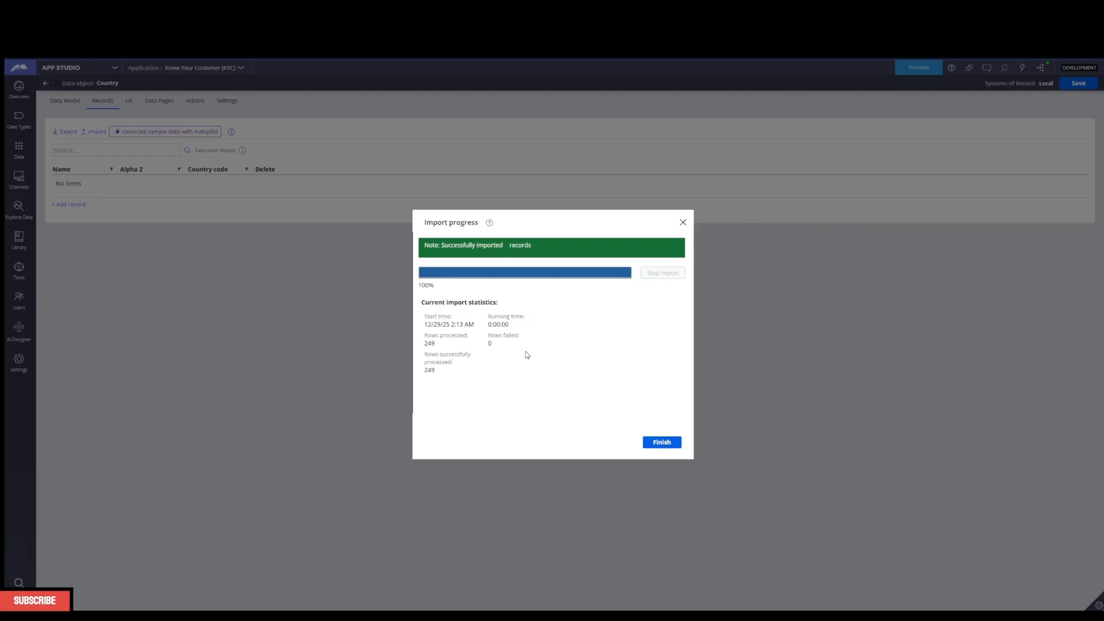
left_click(661, 443)
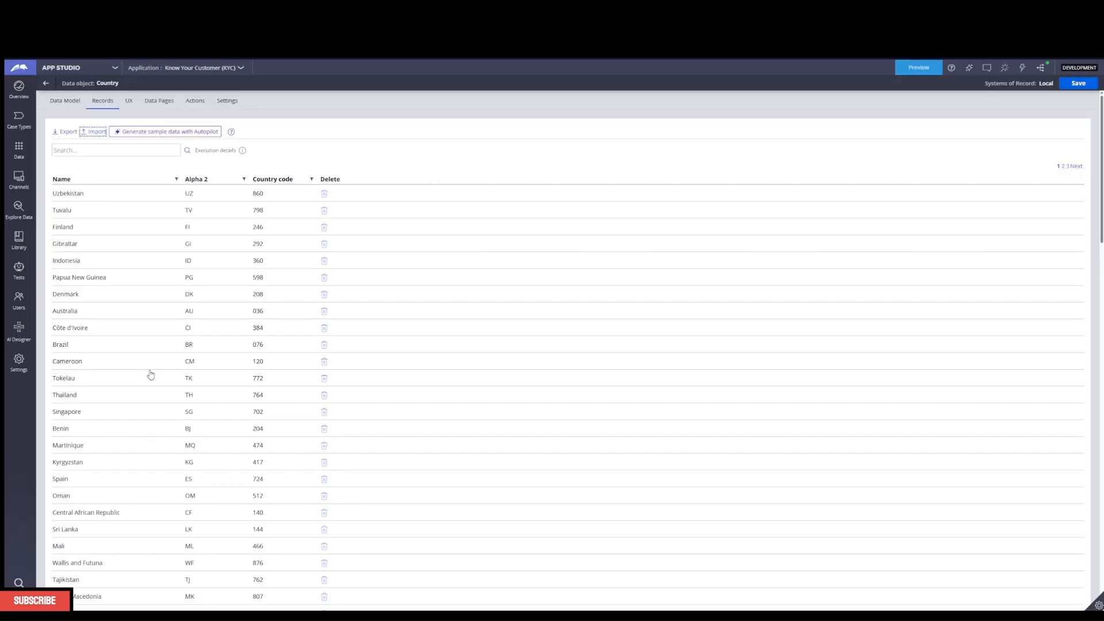
Open the Customer data object and start a new field named Nationality, as in the entity diagram
left_click(45, 84)
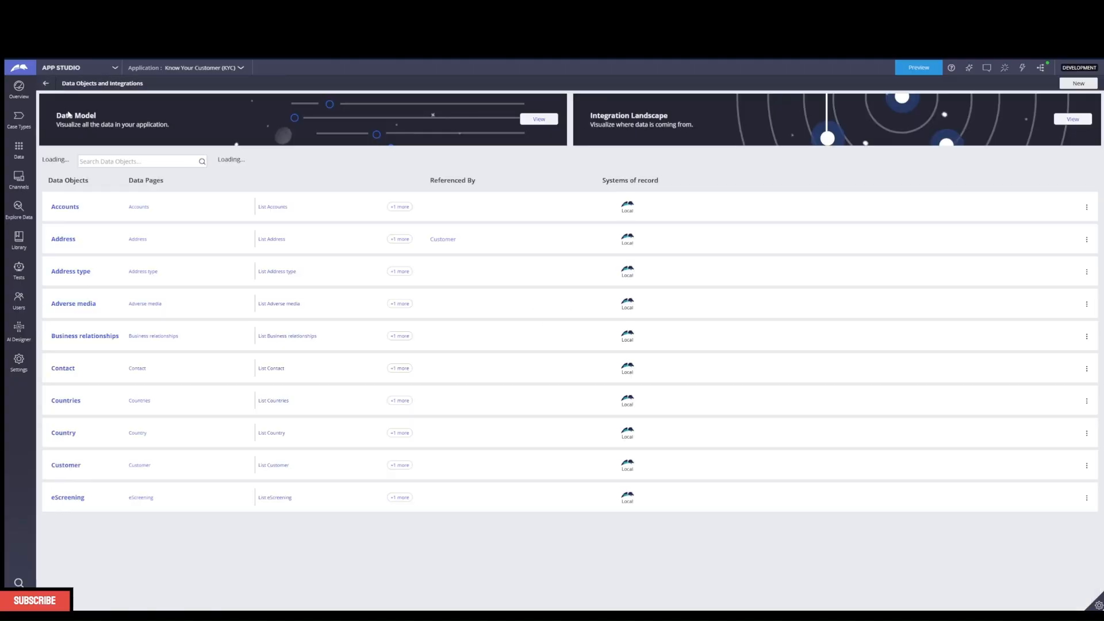
scroll(67, 274, "down", 4)
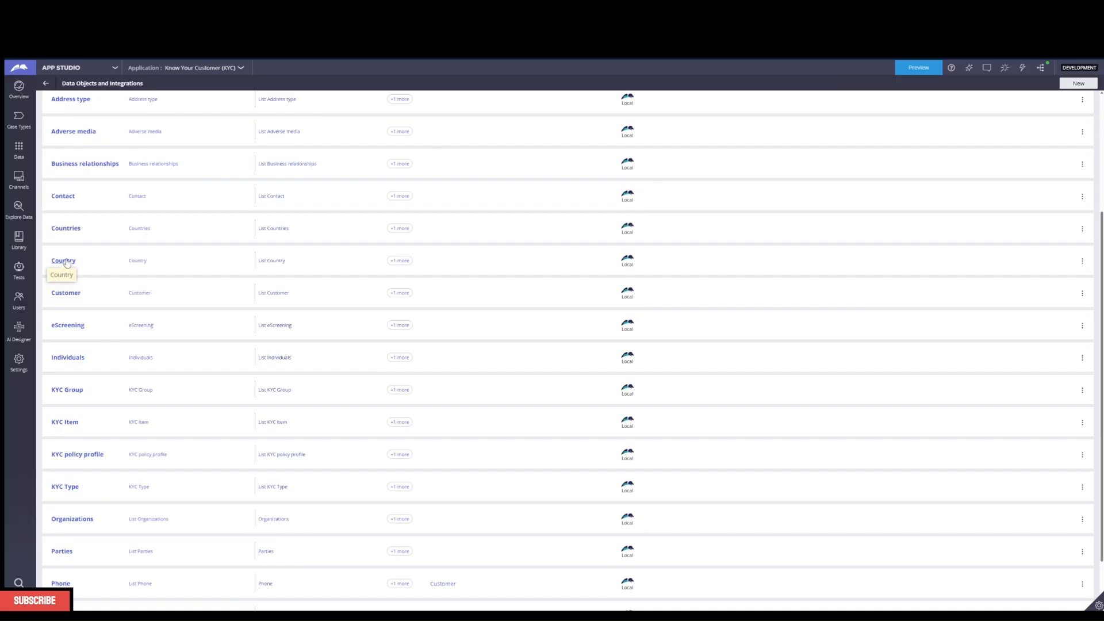
left_click(68, 295)
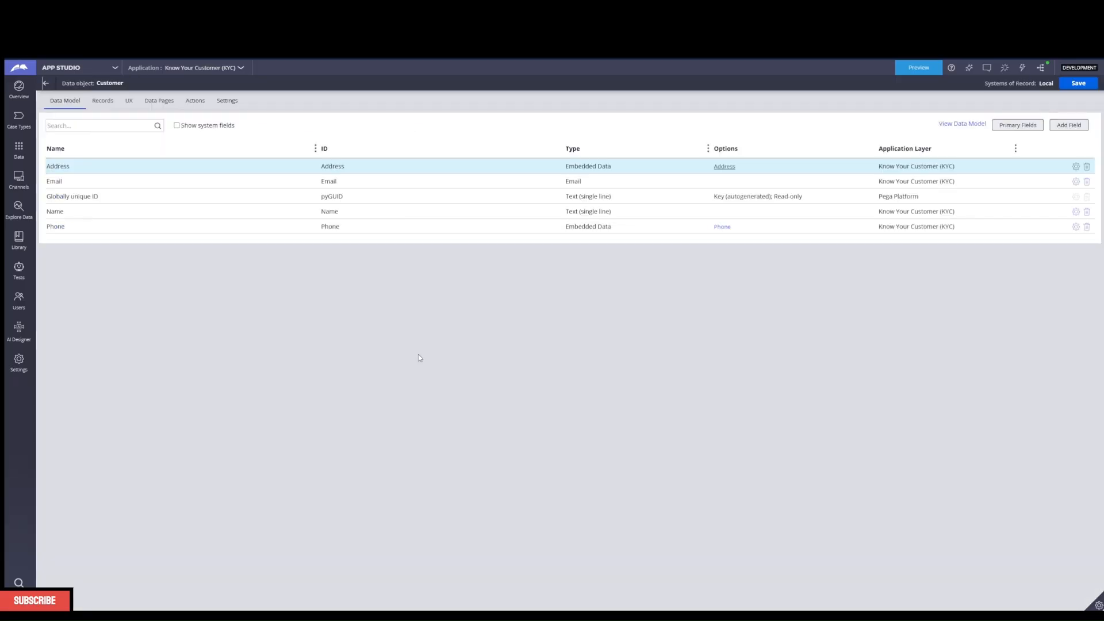
left_click(1069, 125)
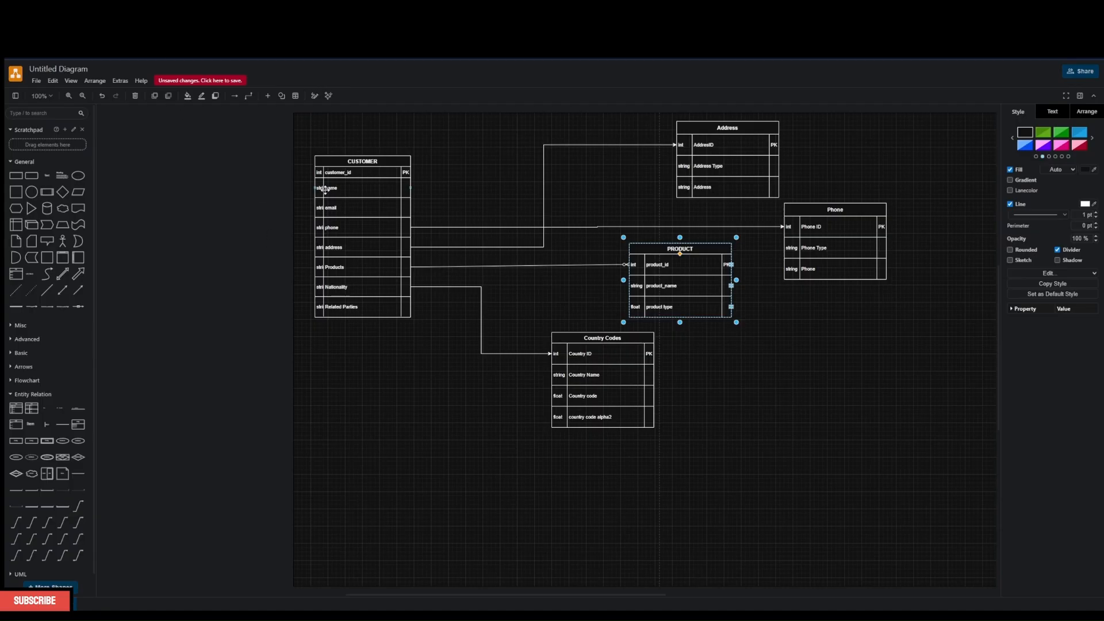
double_click(340, 286)
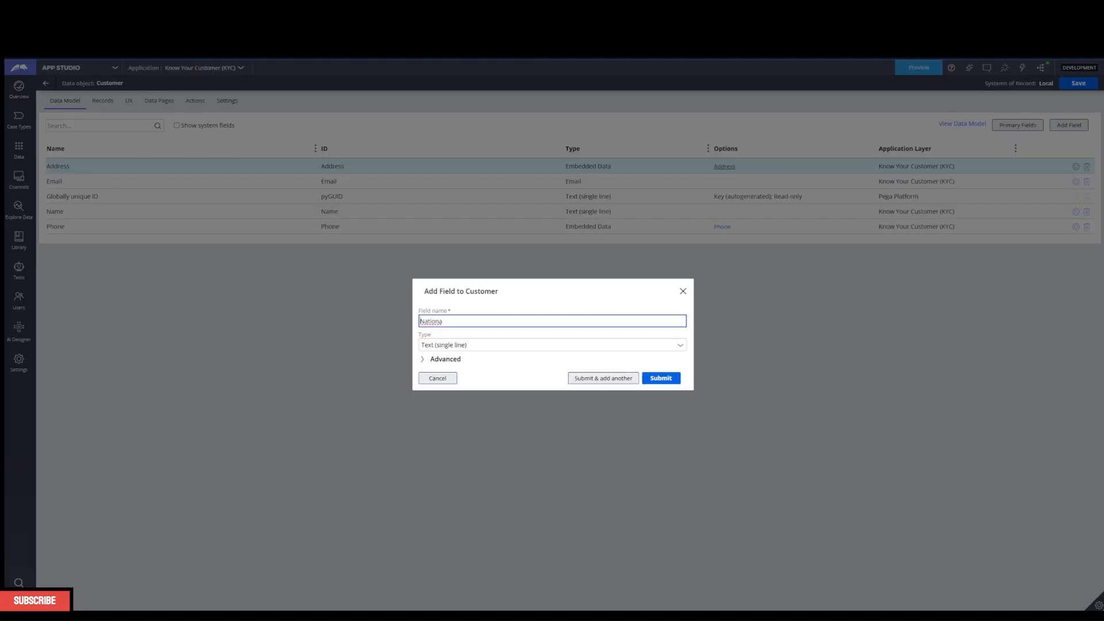
type("lity")
left_click(516, 381)
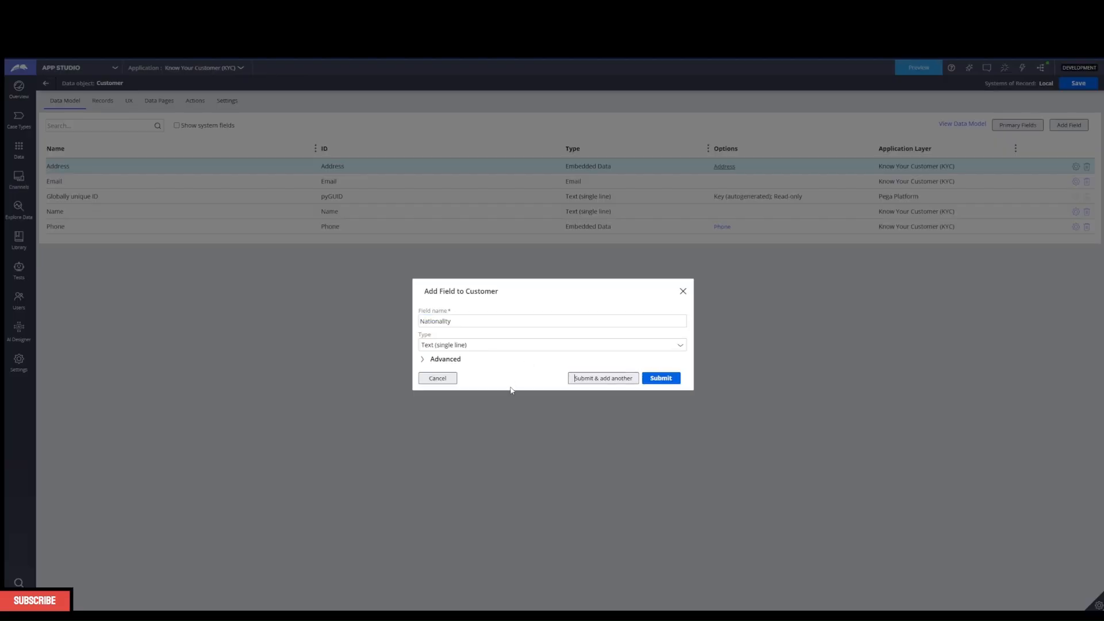
Make Nationality a Picklist field shown as a drop-down list, with its options coming from a data page
left_click(682, 349)
scroll(526, 472, "down", 3)
scroll(525, 467, "up", 1)
scroll(460, 457, "up", 1)
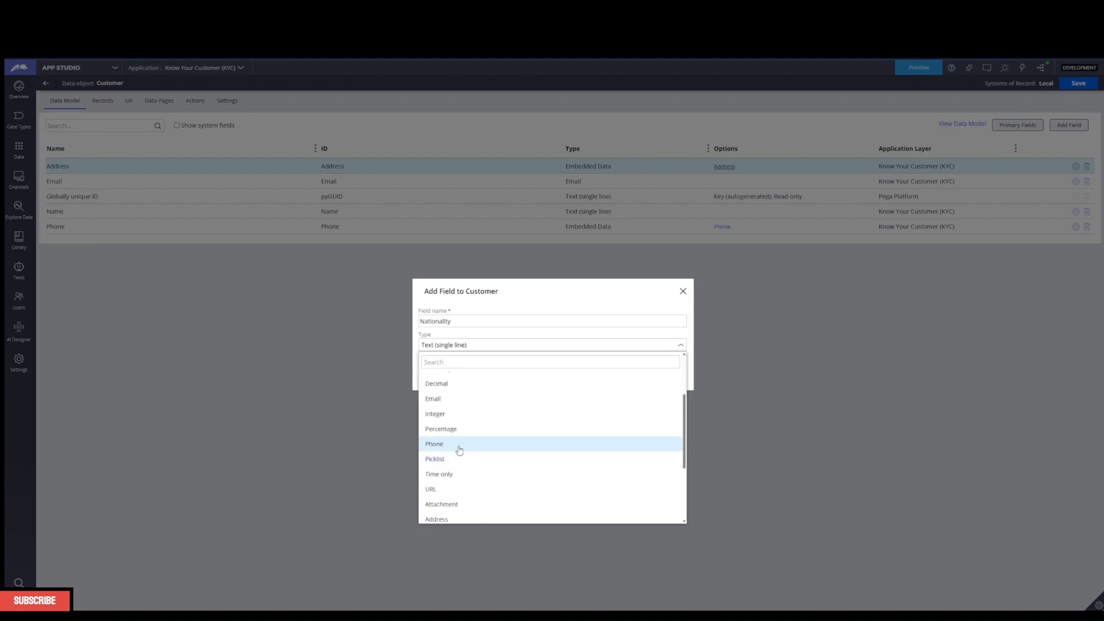
left_click(453, 460)
left_click(456, 347)
left_click(460, 369)
Source the Nationality picklist from the List Country data page with Name as the display field
left_click(610, 372)
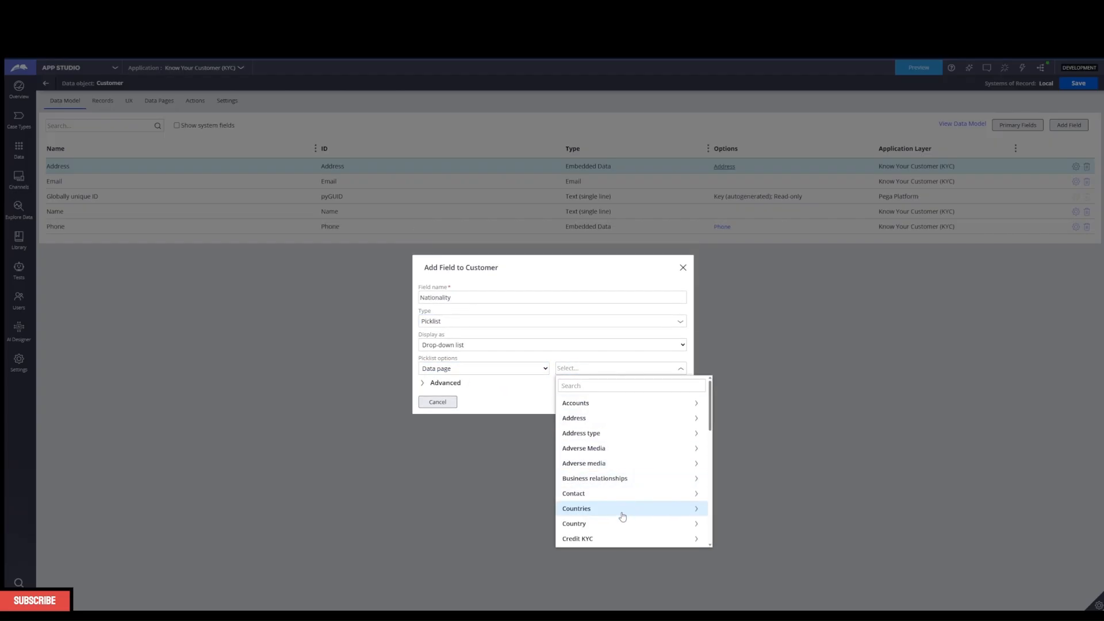
left_click(696, 510)
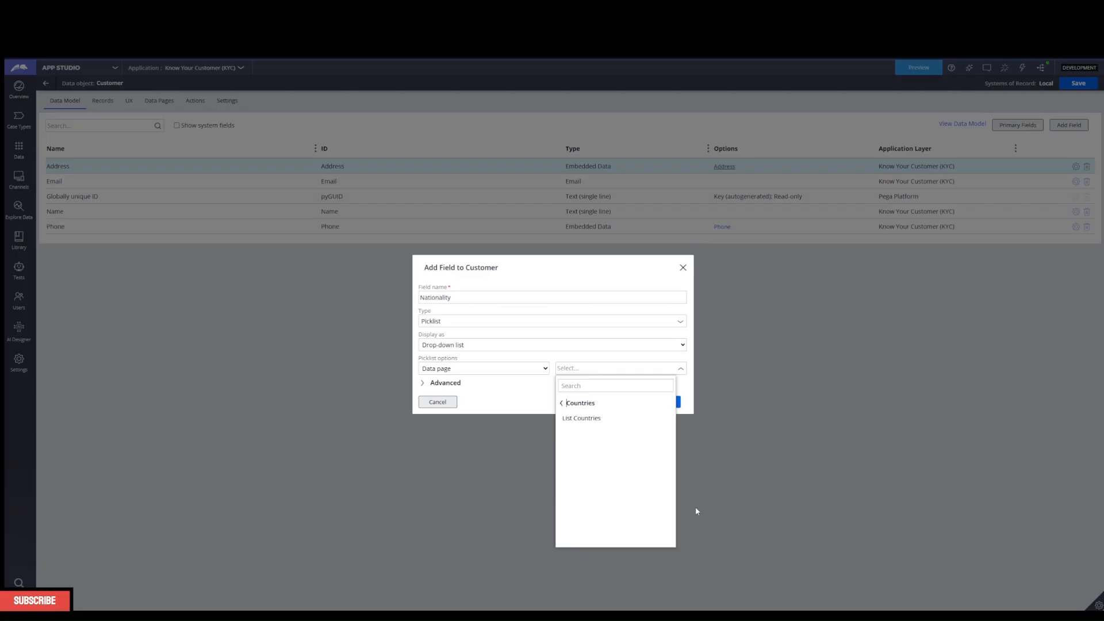
left_click(563, 405)
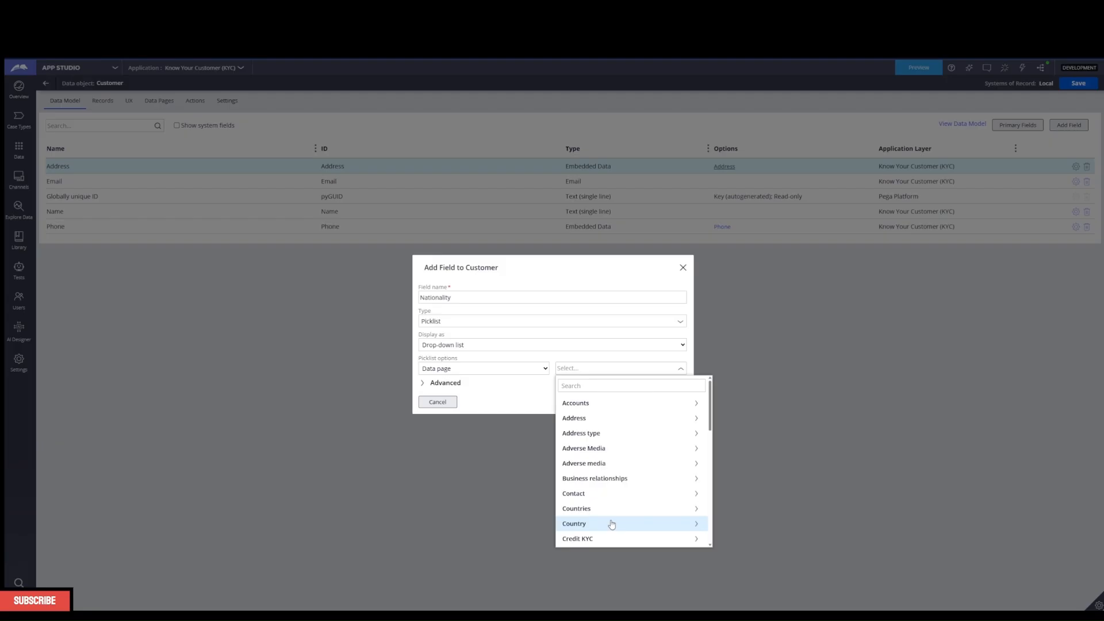
left_click(696, 524)
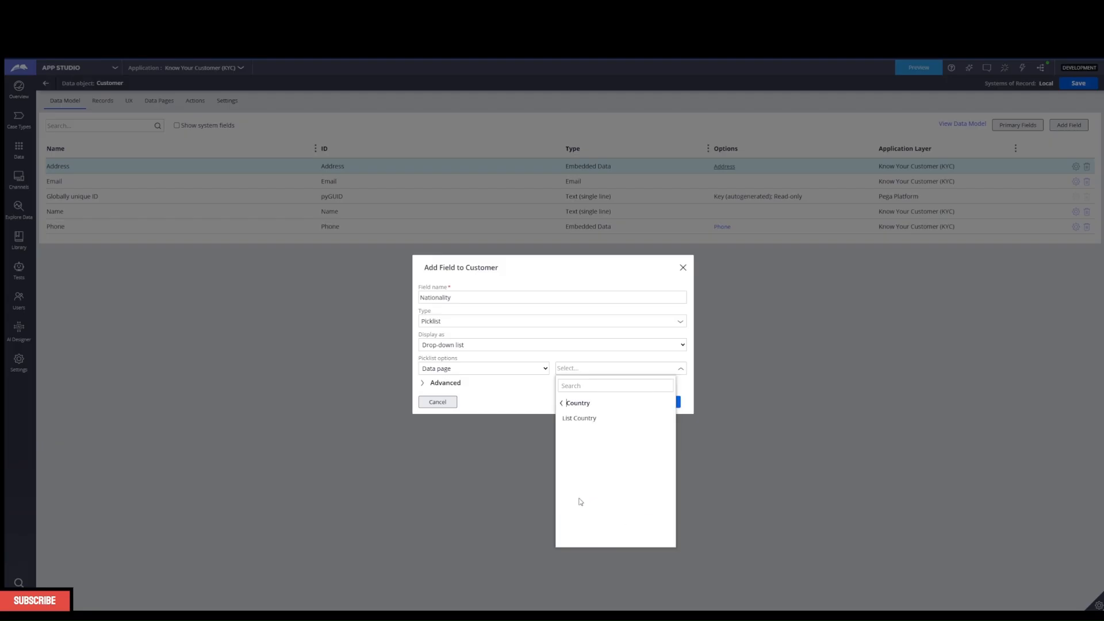
left_click(578, 418)
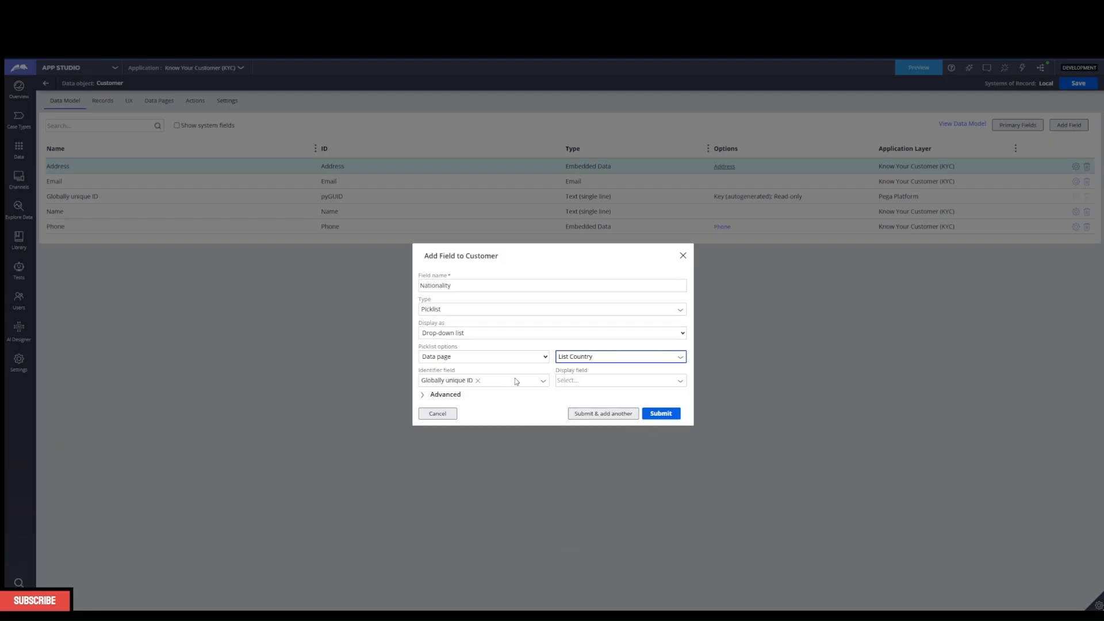
left_click(681, 383)
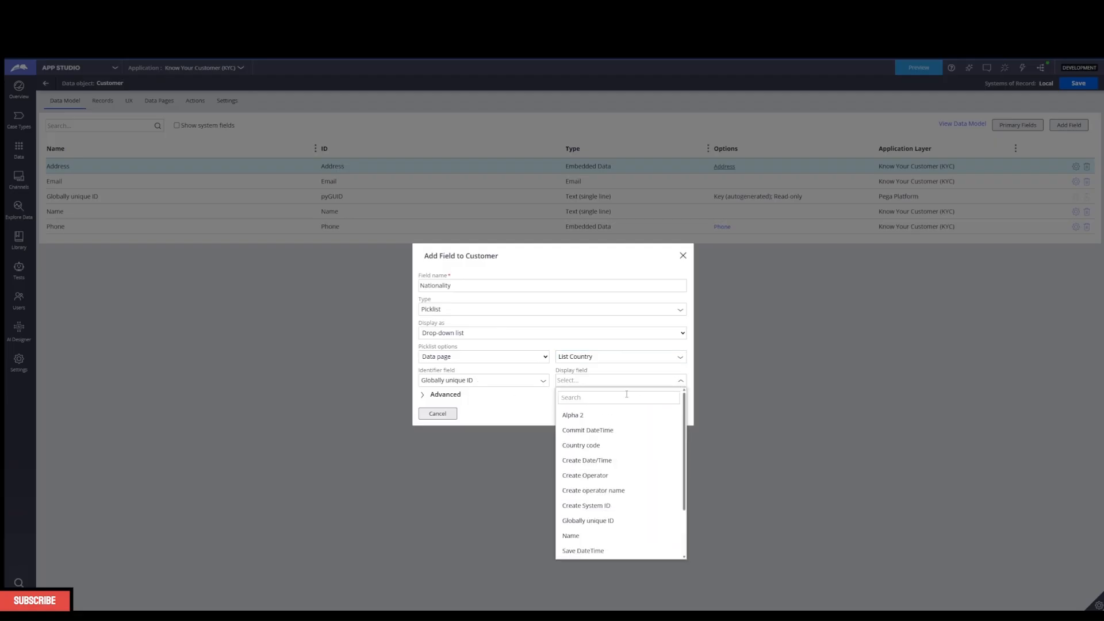
left_click(592, 537)
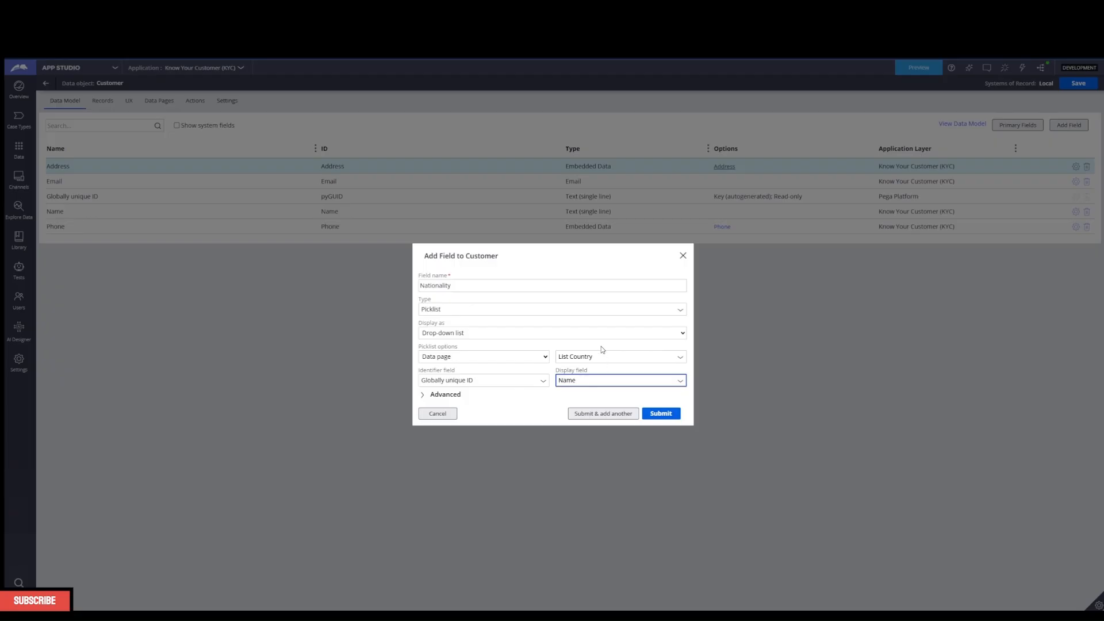
Show the advanced settings of the Nationality field, clear its Picklist type and examine the available field types
left_click(425, 395)
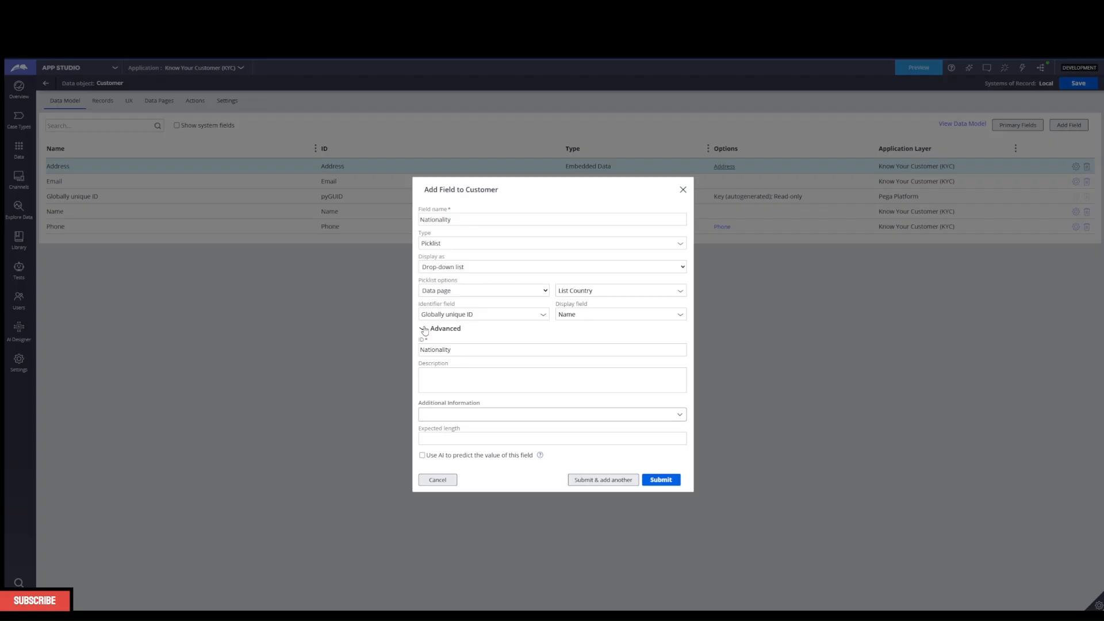
left_click(445, 244)
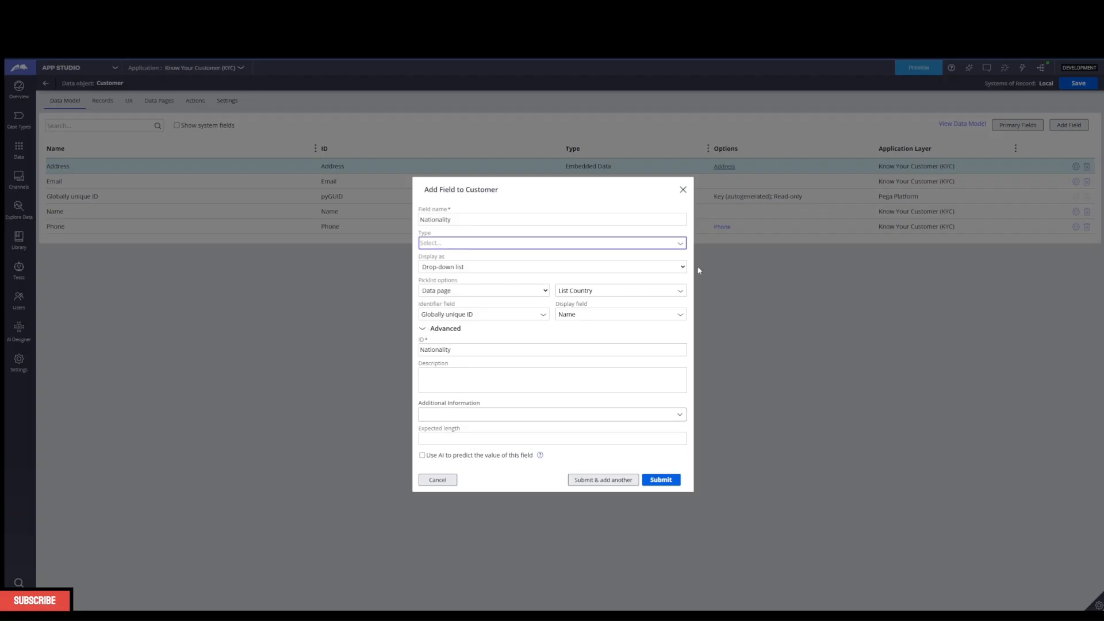
left_click(674, 265)
scroll(510, 387, "down", 1)
scroll(509, 385, "up", 3)
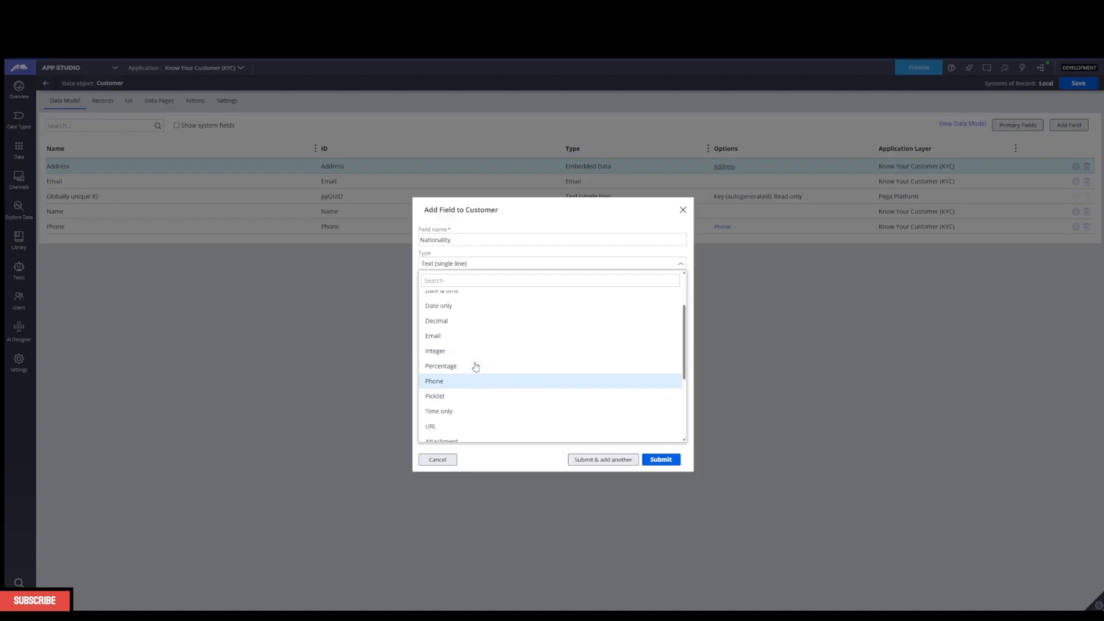
type("d")
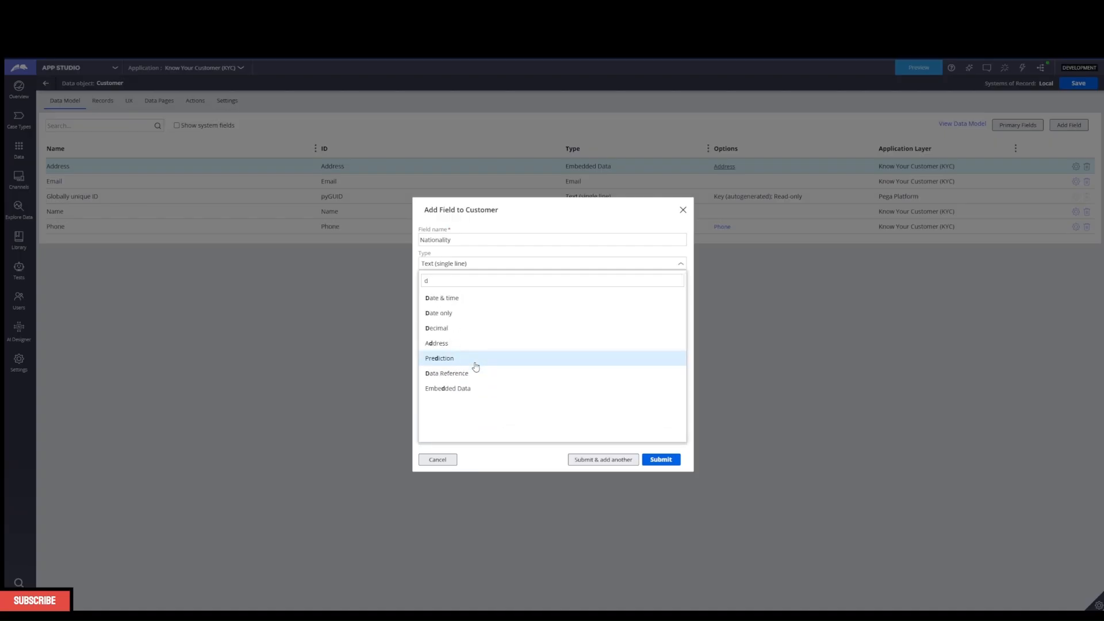
type("r")
key("BackSpace")
left_click(470, 266)
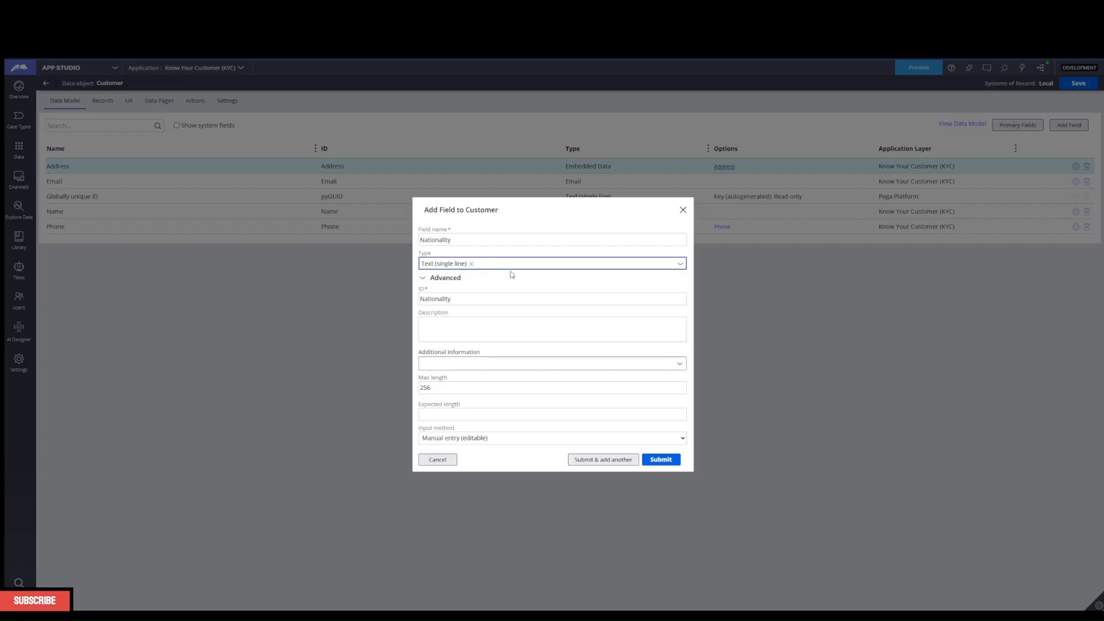
left_click(474, 266)
scroll(541, 338, "down", 2)
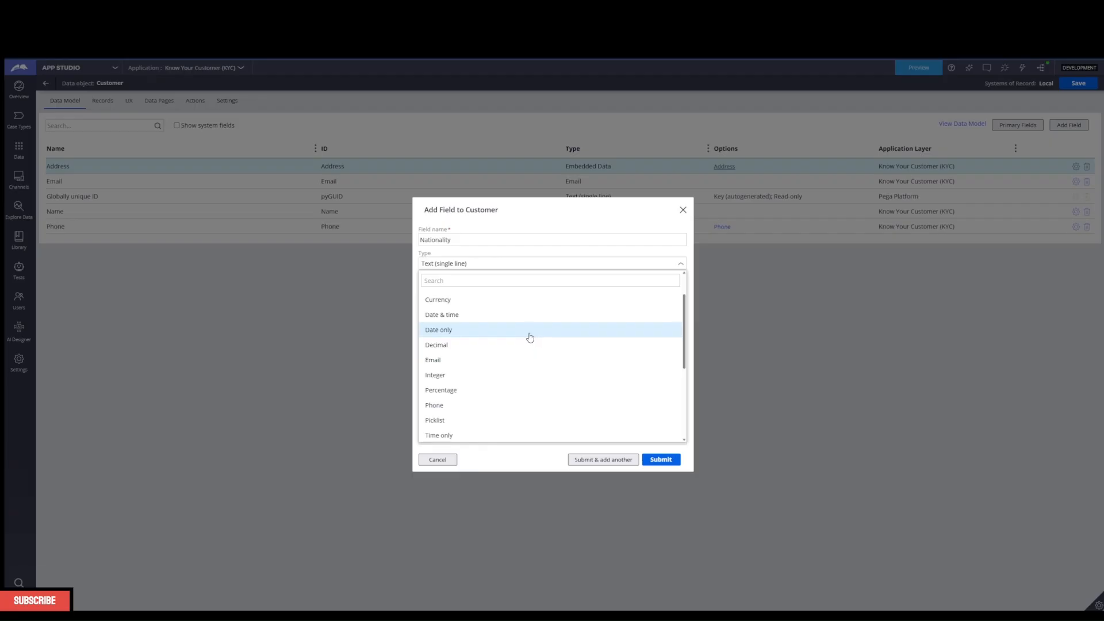
scroll(530, 337, "down", 3)
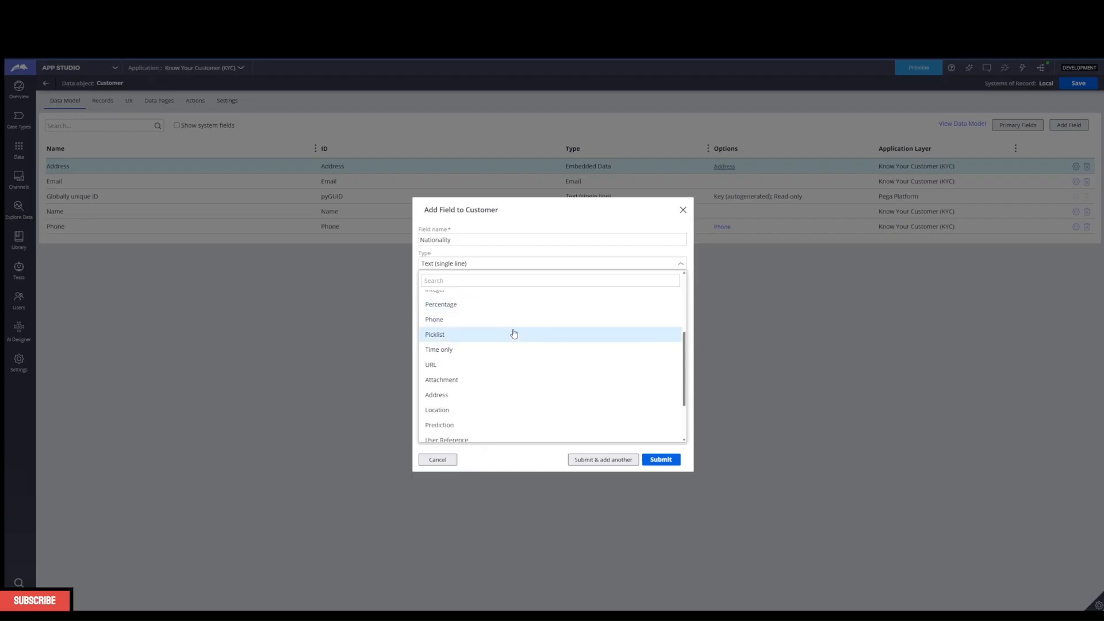
scroll(507, 356, "down", 3)
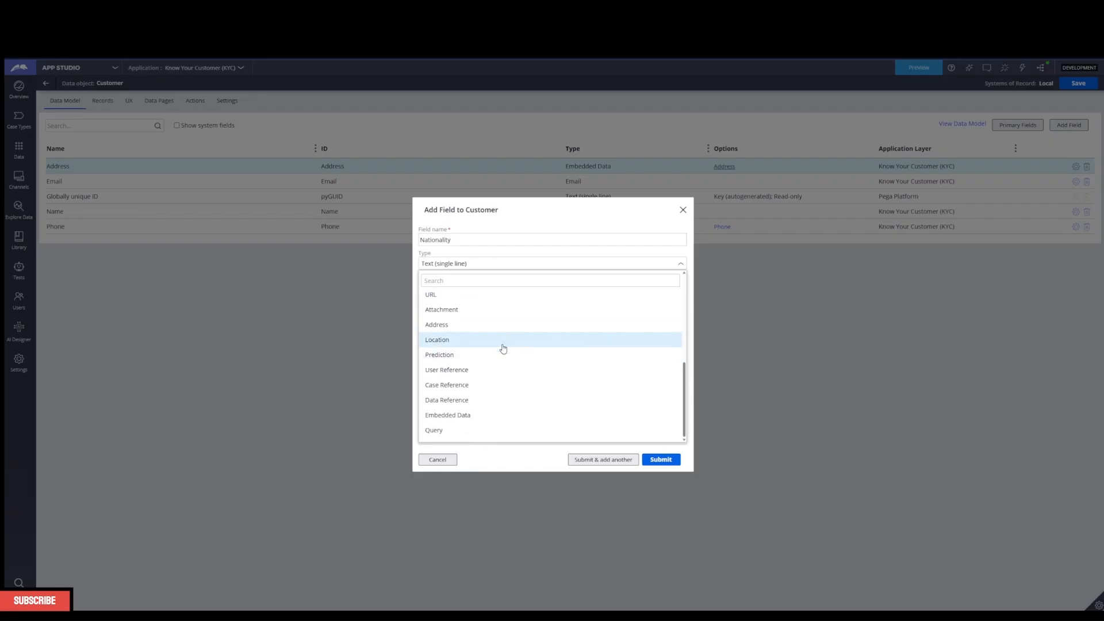
scroll(535, 397, "up", 5)
scroll(520, 384, "down", 5)
scroll(518, 386, "up", 5)
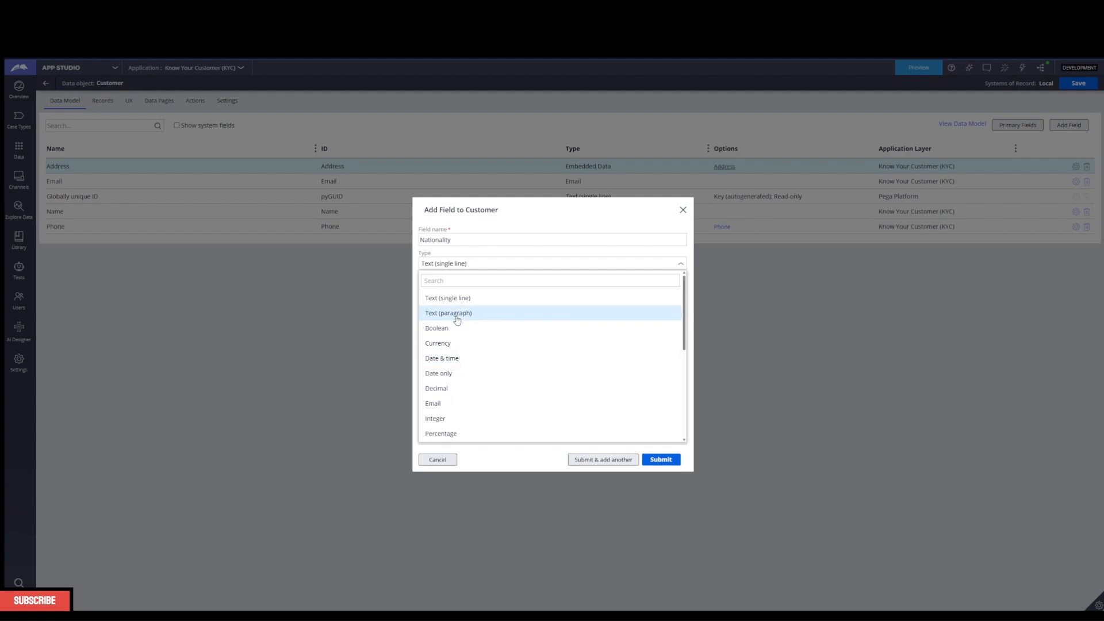
scroll(452, 345, "down", 4)
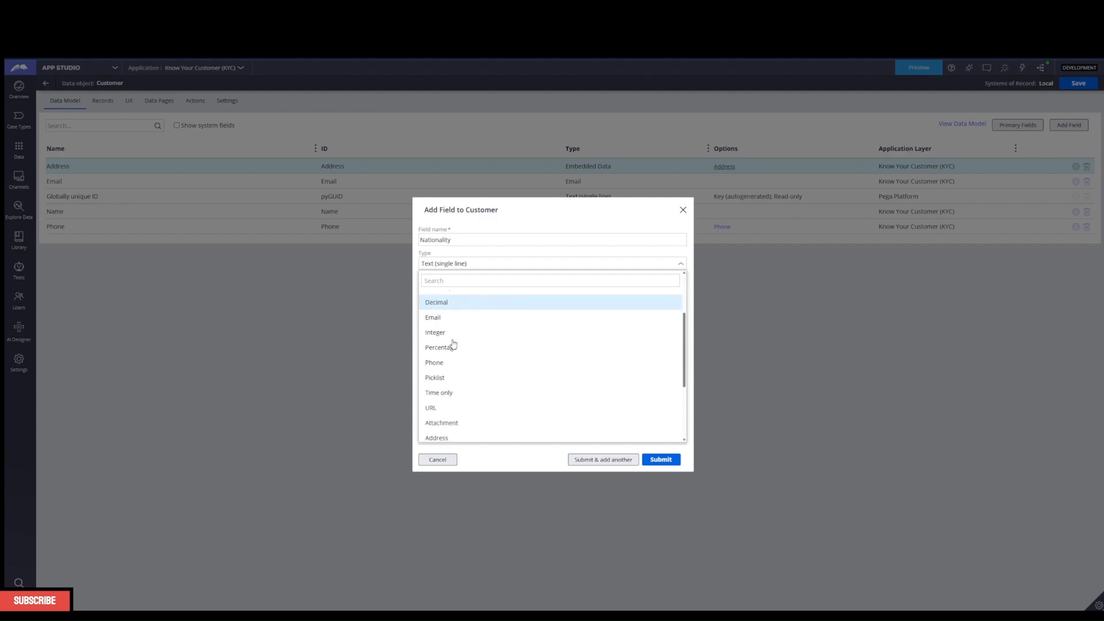
Make Nationality a Picklist field again, with its options sourced from the List Country data page
left_click(454, 383)
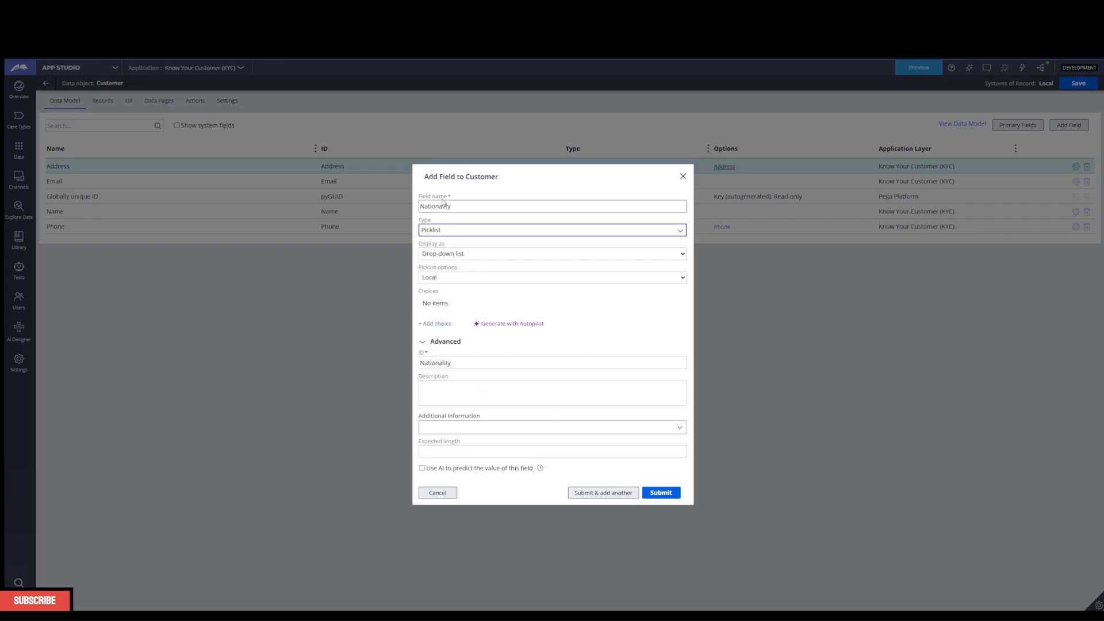
left_click(465, 280)
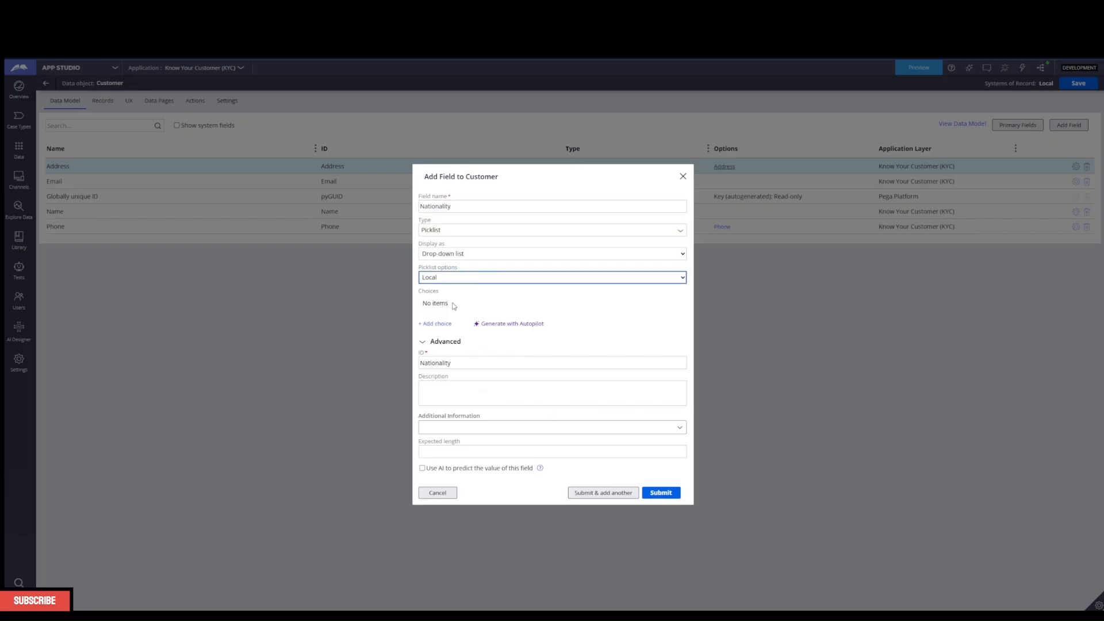
key("Down")
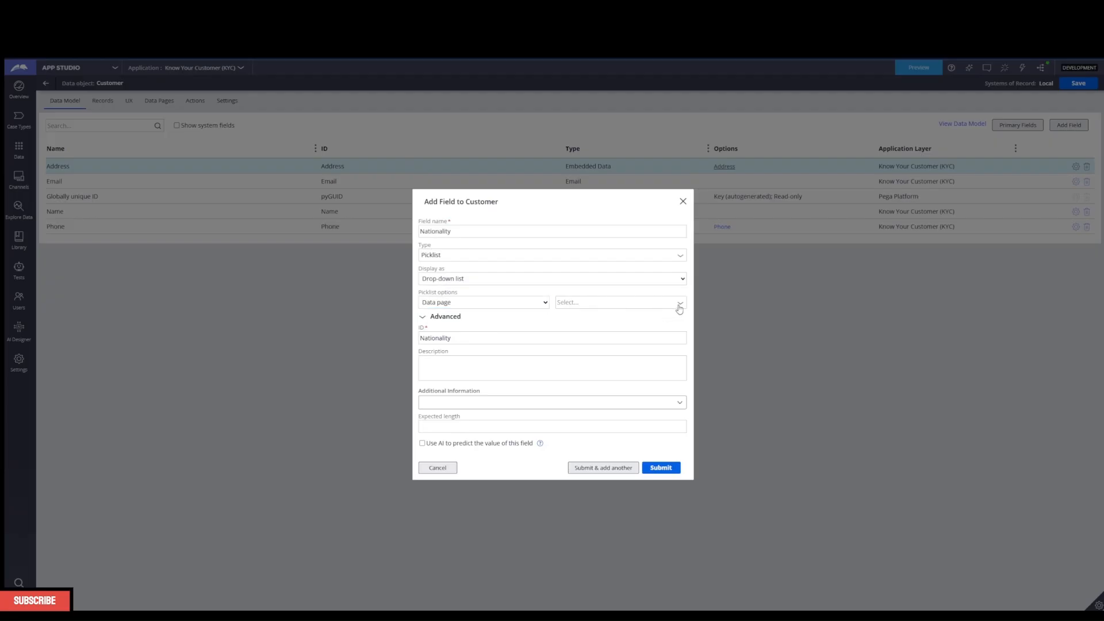
left_click(679, 308)
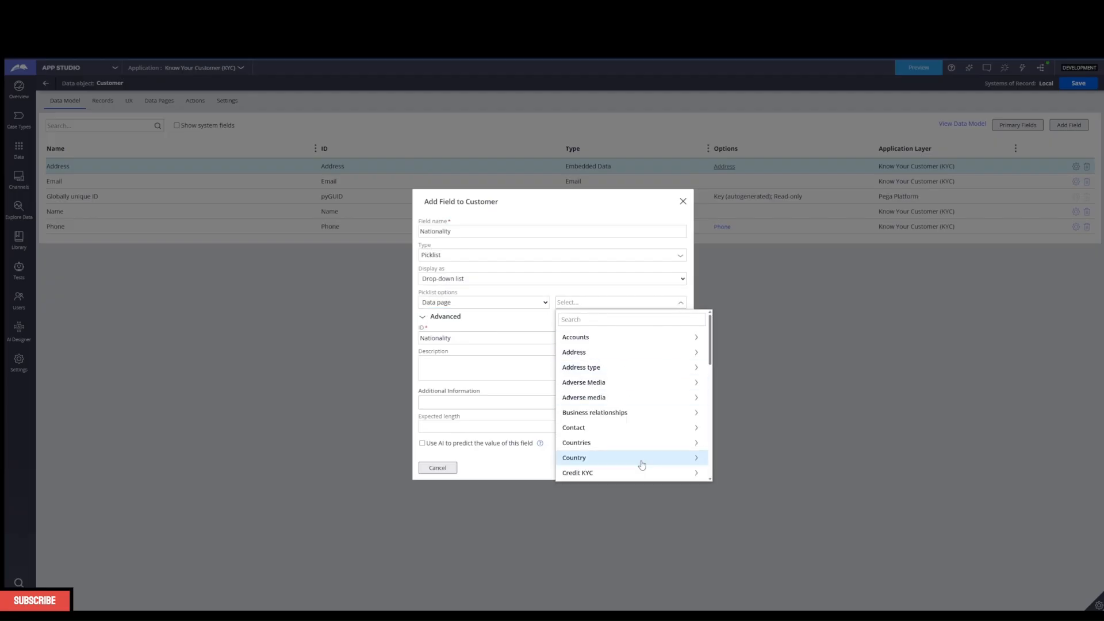
left_click(695, 462)
left_click(578, 352)
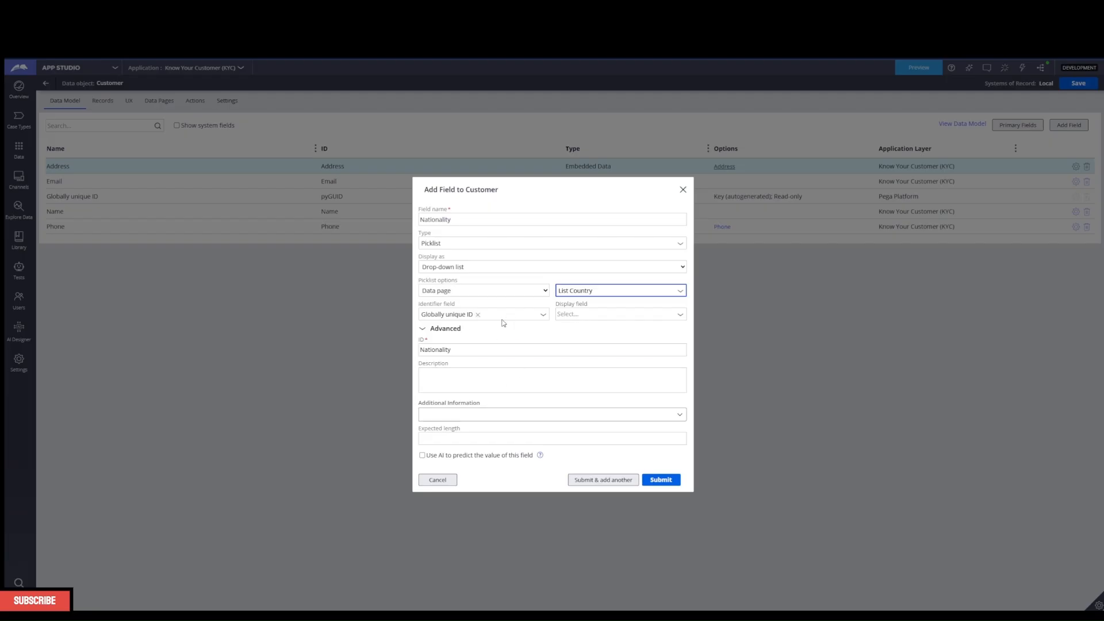
Change the Nationality field's type to Data Reference with the List of records option
left_click(445, 244)
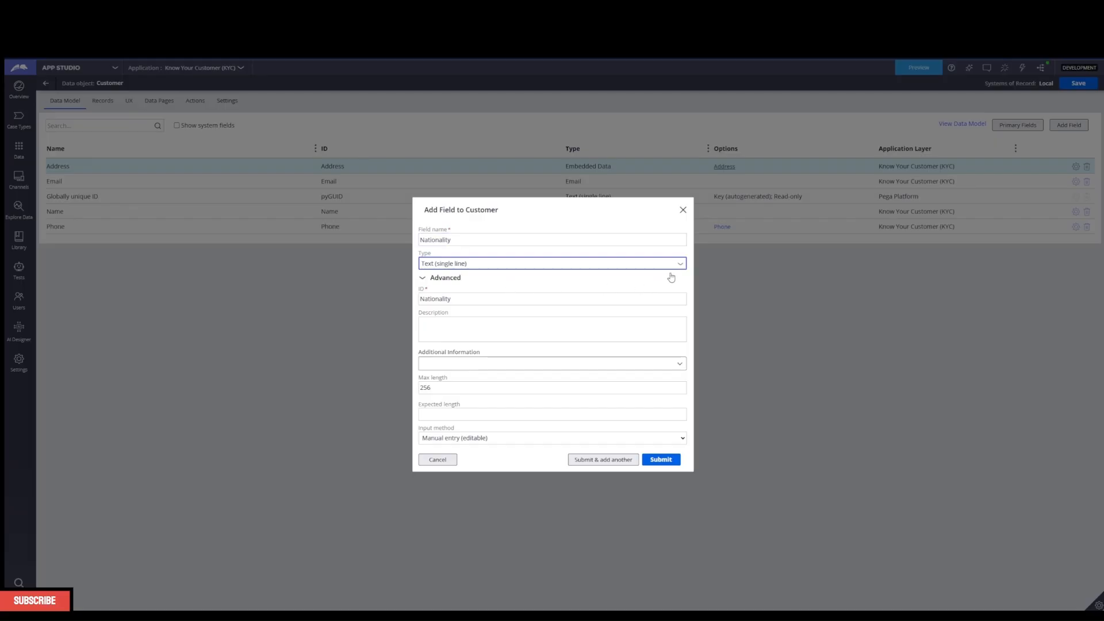
left_click(679, 266)
scroll(506, 420, "down", 5)
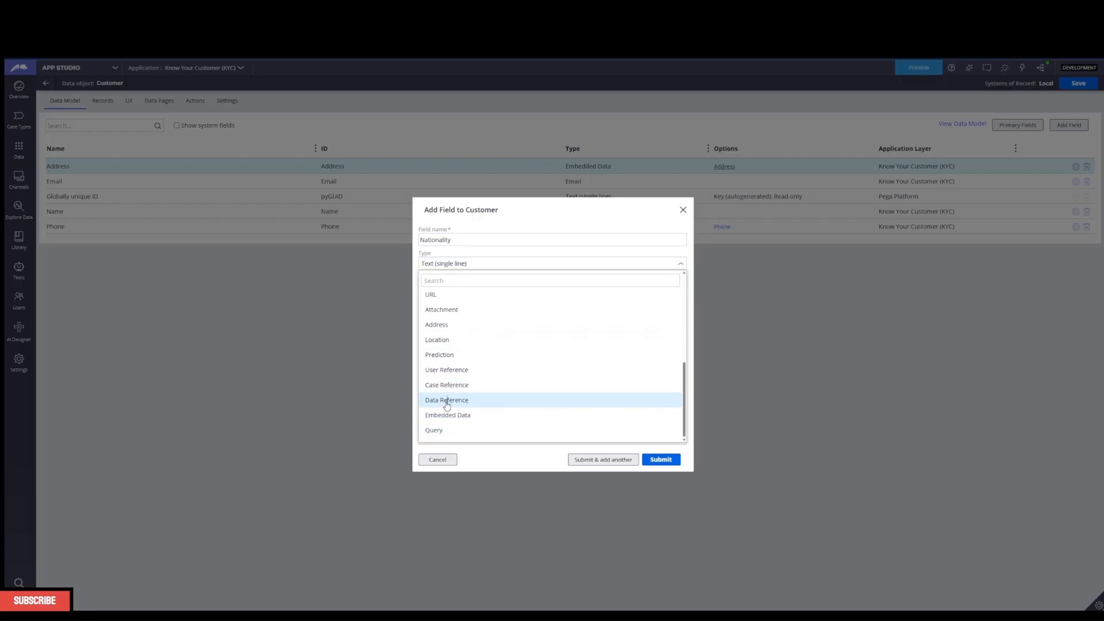
left_click(446, 400)
left_click(450, 325)
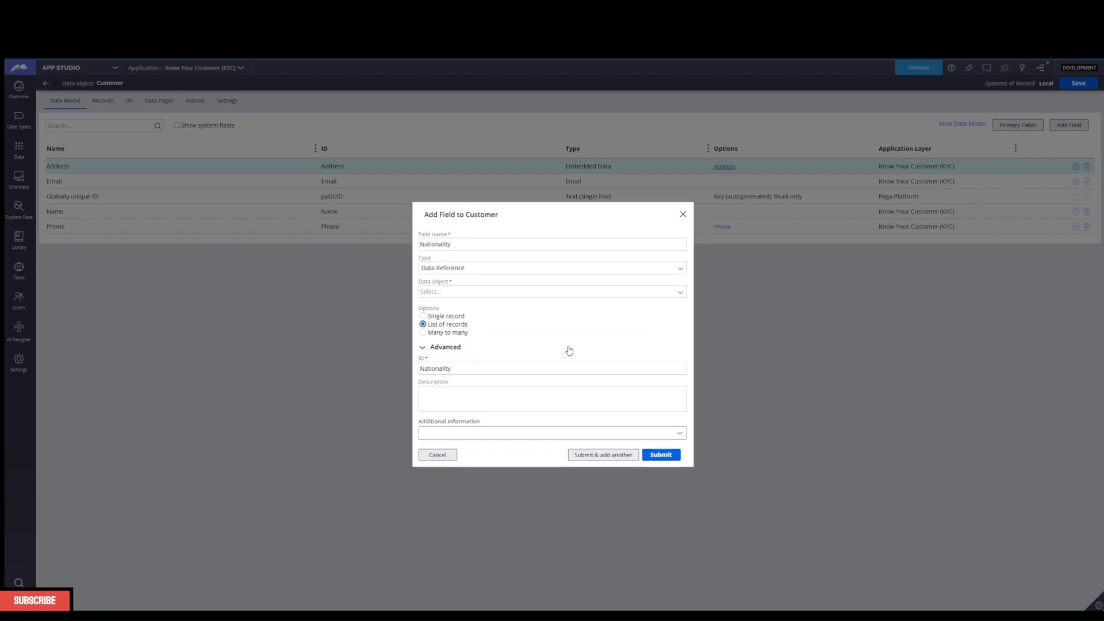
Set Country as the data object that the Nationality field references
left_click(680, 292)
scroll(477, 402, "down", 5)
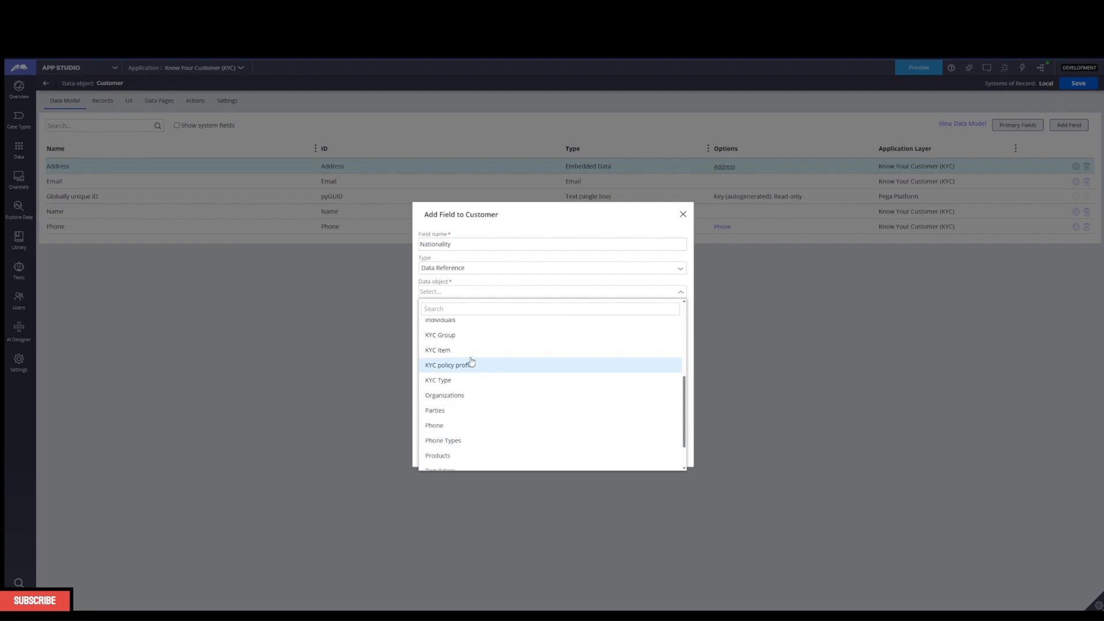
scroll(464, 445, "up", 1)
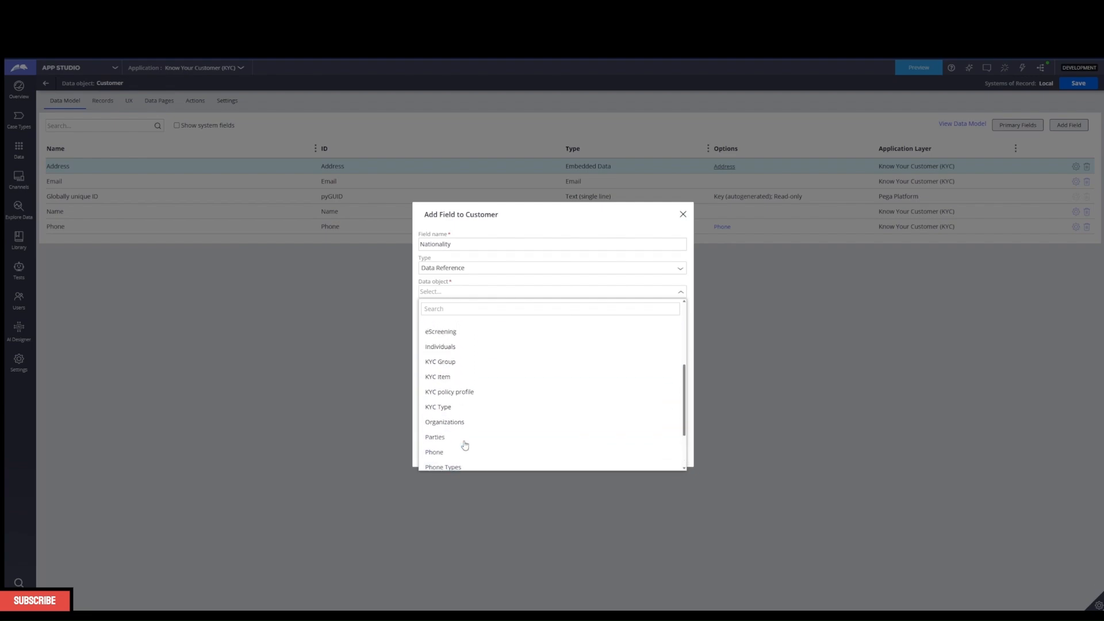
scroll(472, 425, "up", 5)
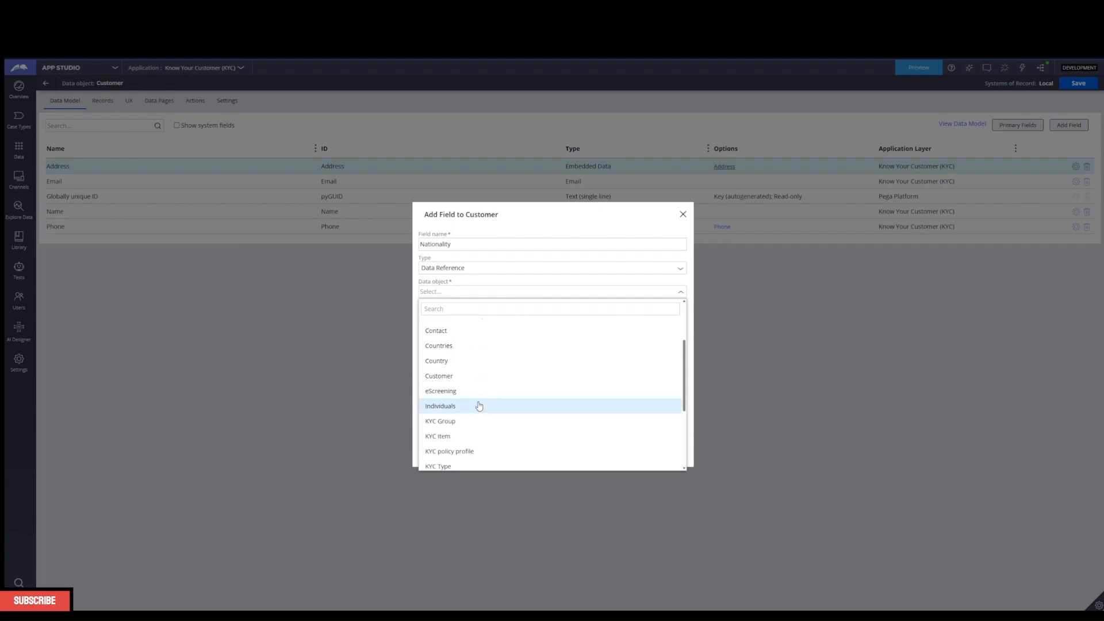
left_click(457, 364)
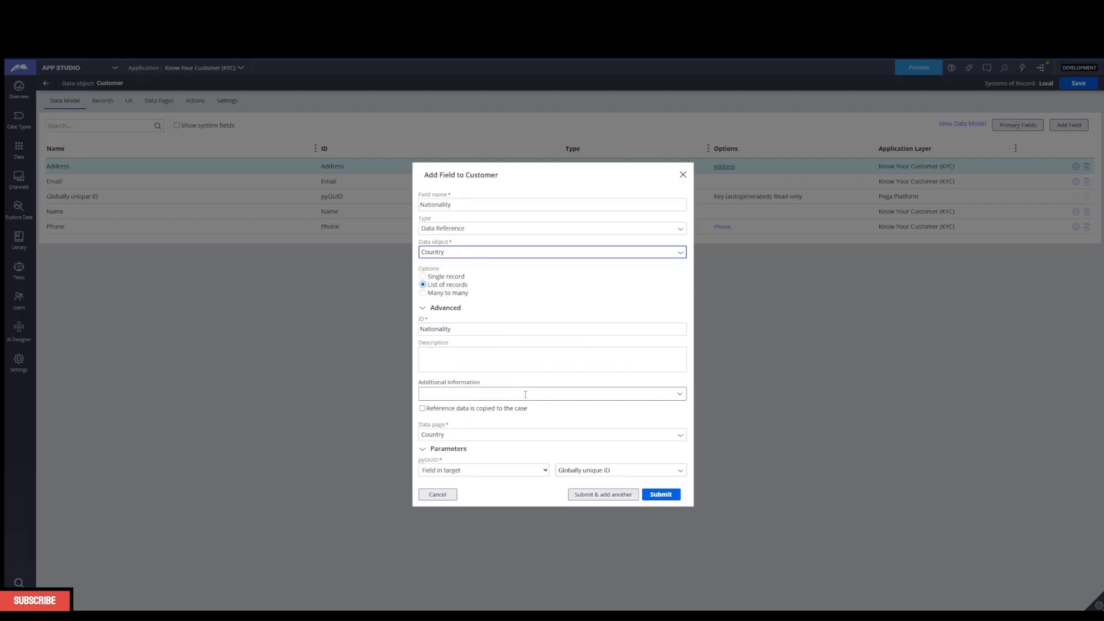
Search the data pages offered for the Country reference for a list data page
left_click(677, 440)
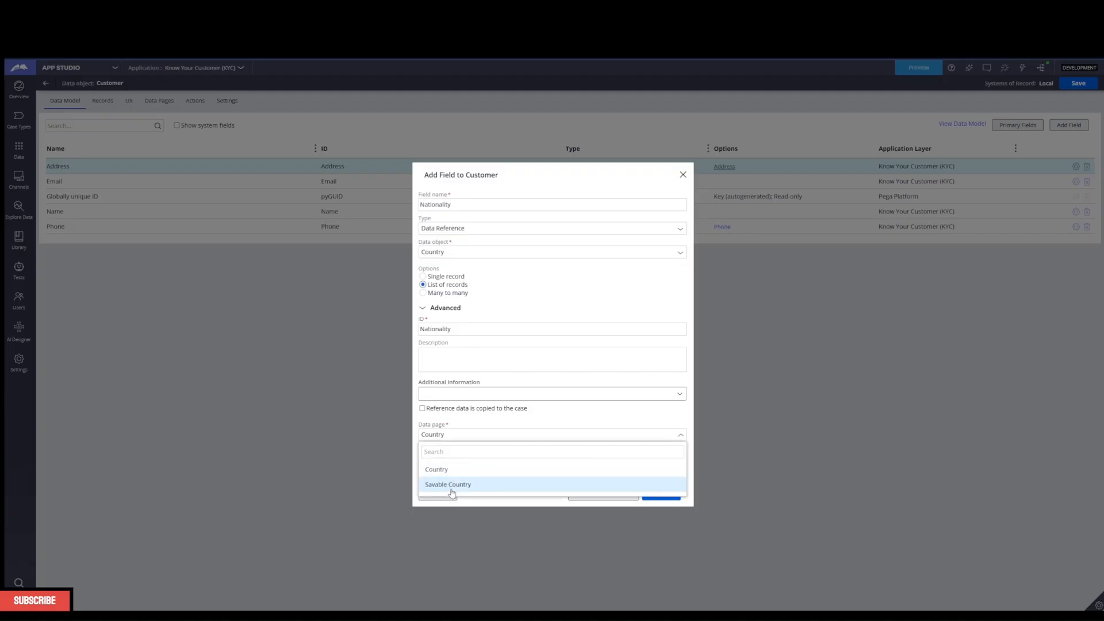
type("c")
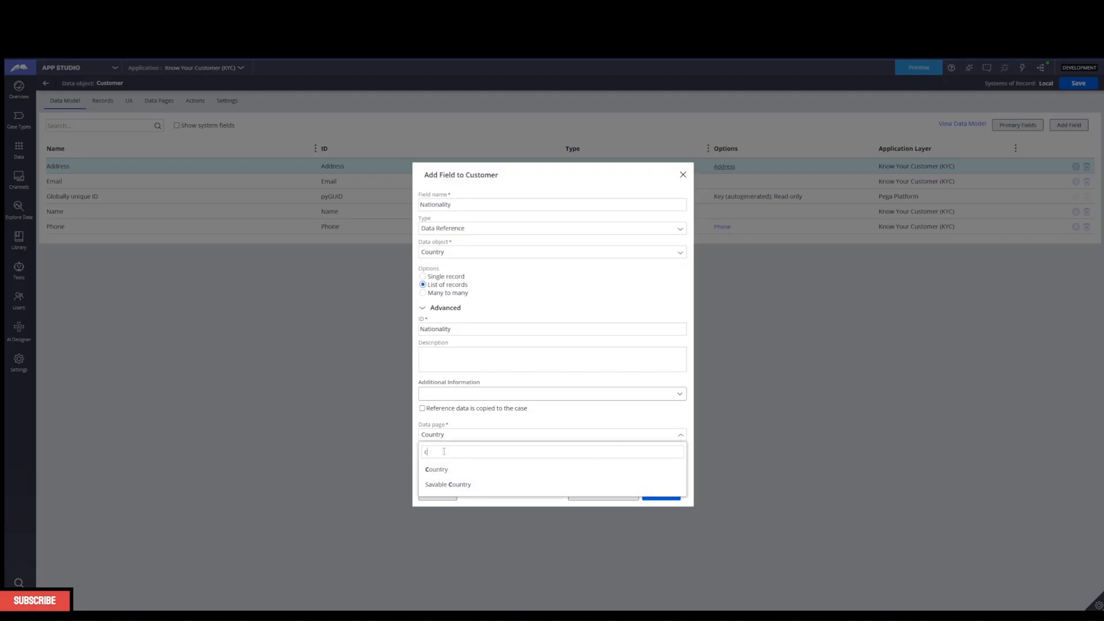
type("o")
key("BackSpace")
key("BackSpace")
type("lios")
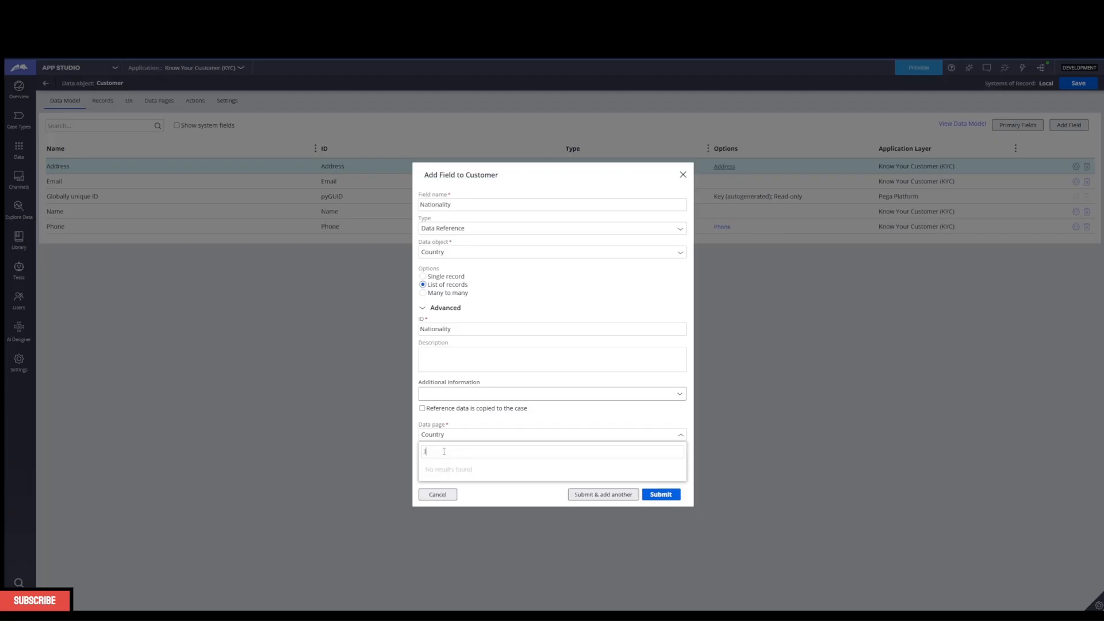
key("BackSpace")
key("BackSpace")
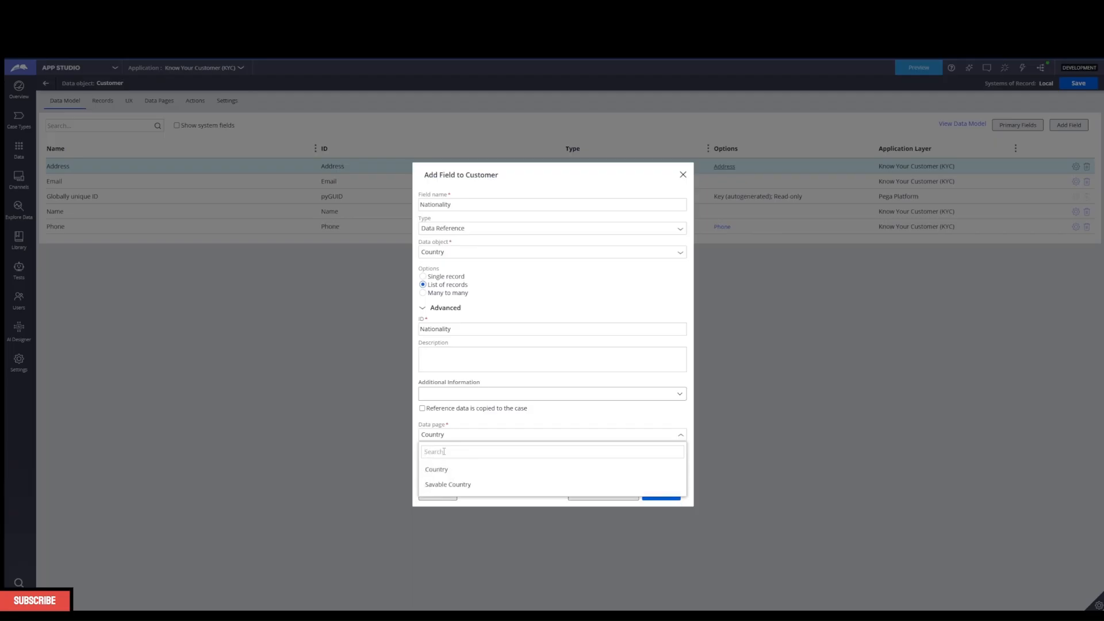
Try the Single record and Many to many options for the Nationality reference, and return to List of records
left_click(423, 280)
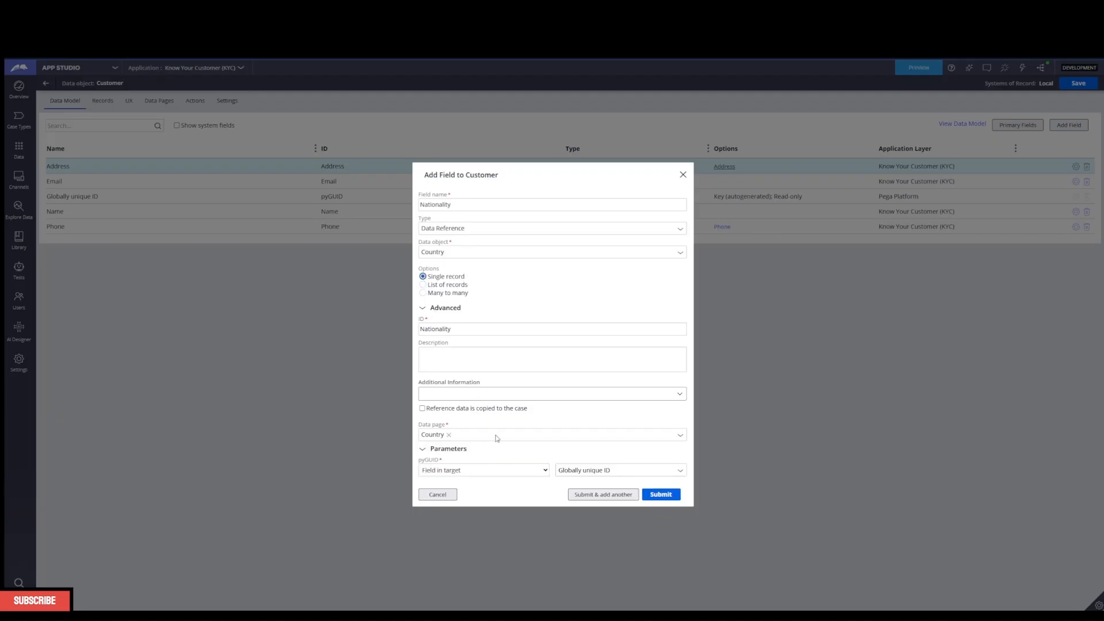
left_click(497, 439)
left_click(443, 294)
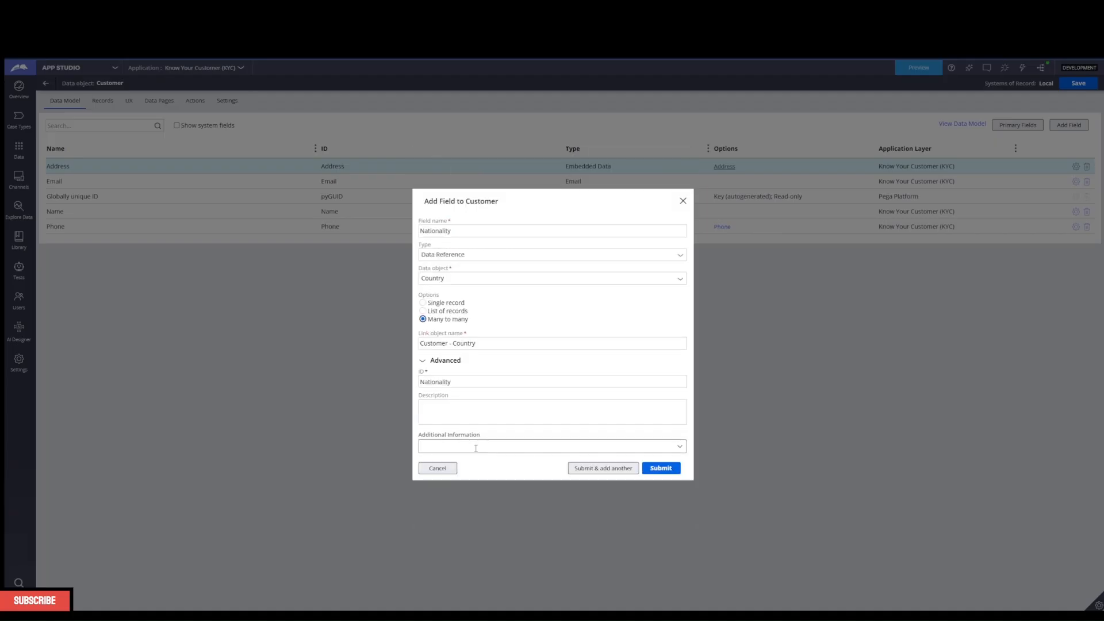
left_click(517, 345)
key("ctrl+a")
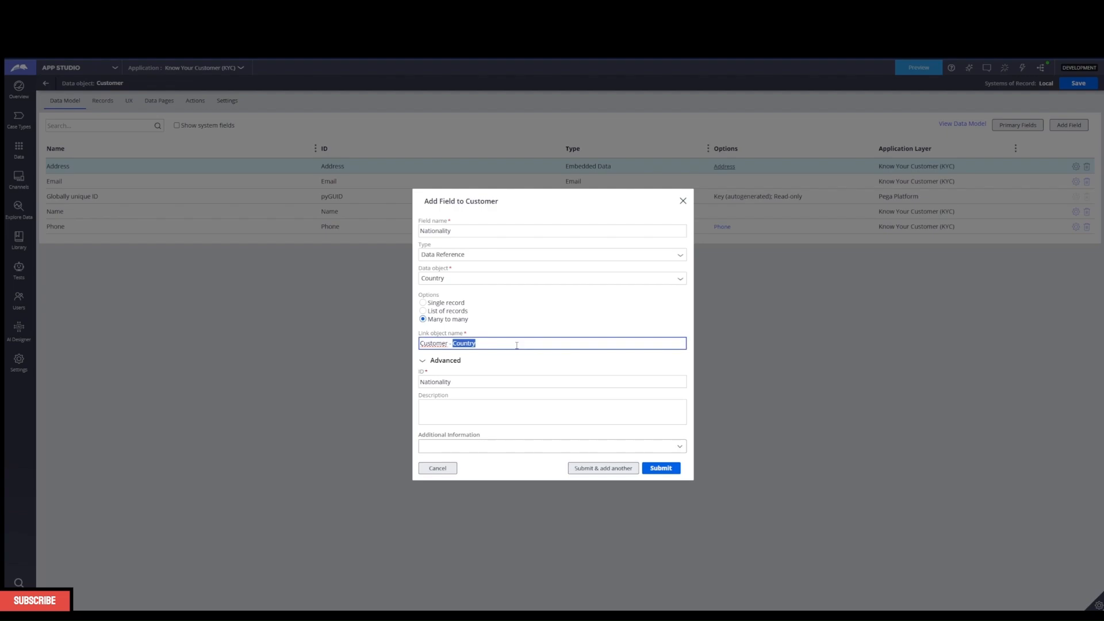
key("BackSpace")
left_click(429, 304)
left_click(429, 285)
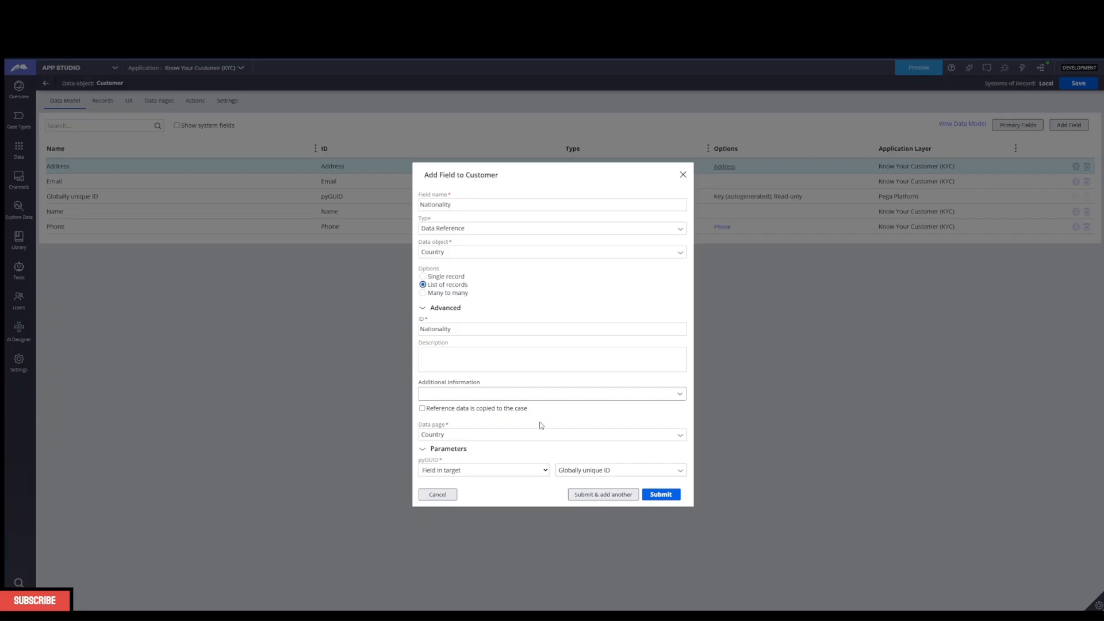
Change the type of the new Nationality field to Picklist
left_click(683, 434)
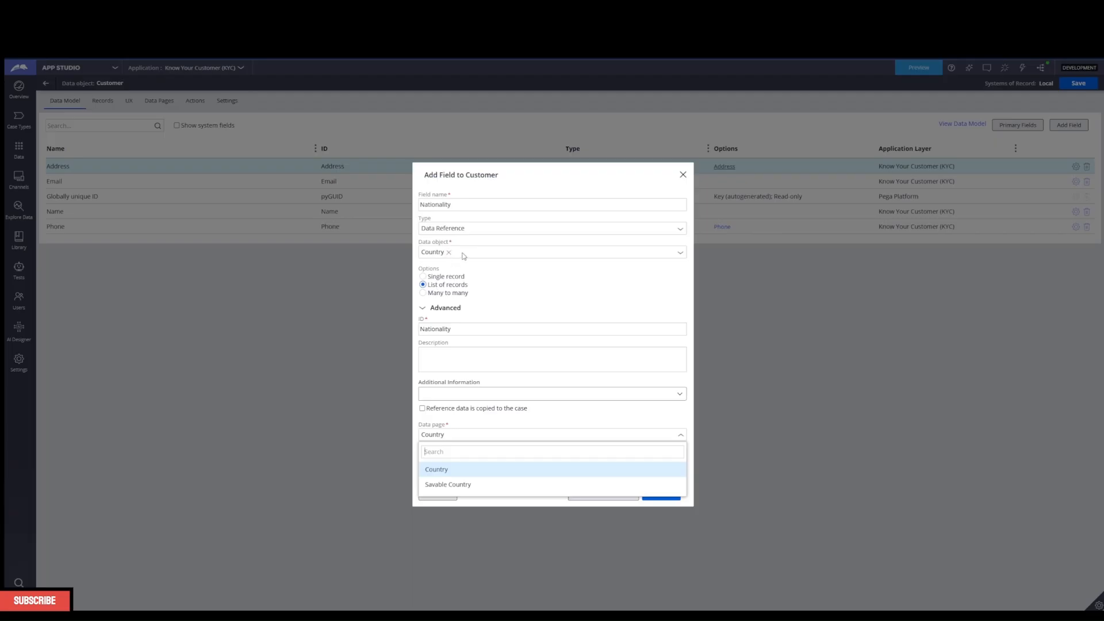
left_click(544, 232)
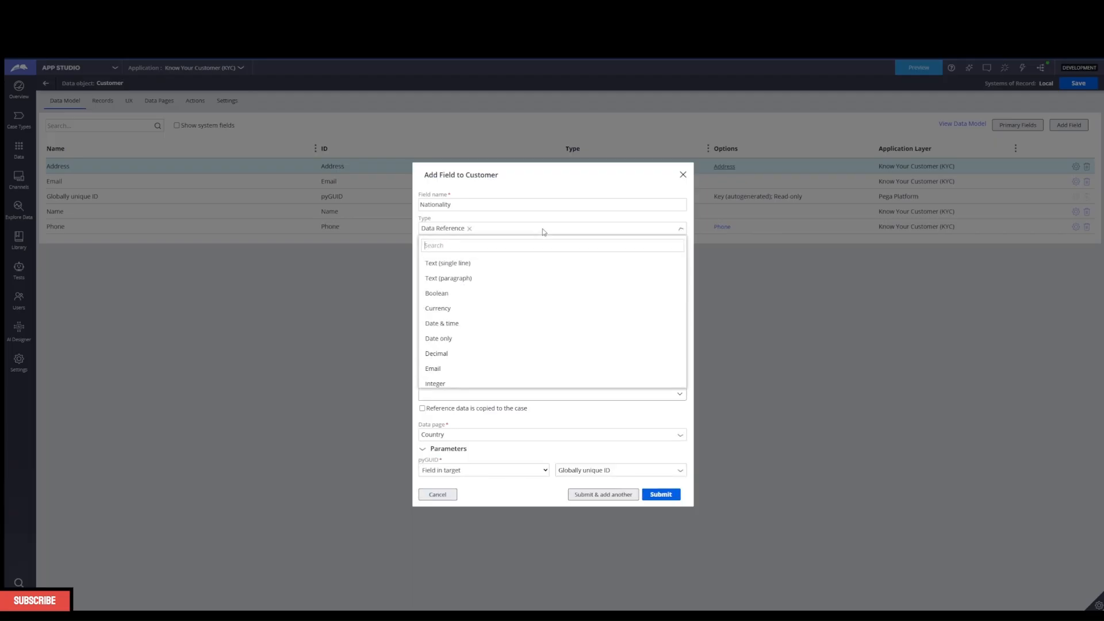
scroll(538, 325, "down", 5)
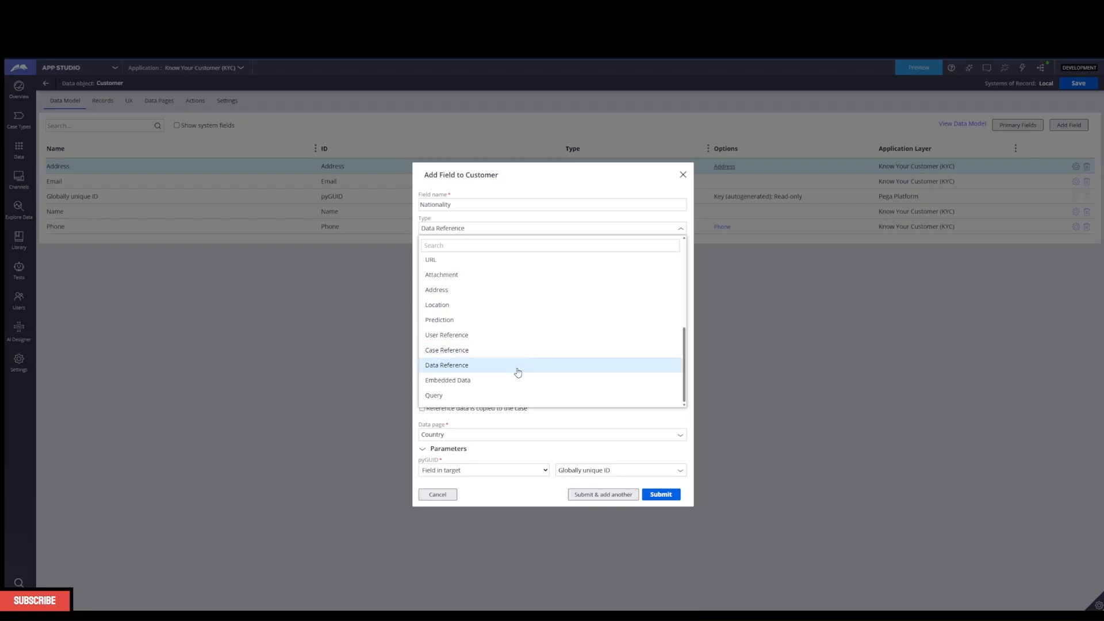
scroll(518, 372, "up", 2)
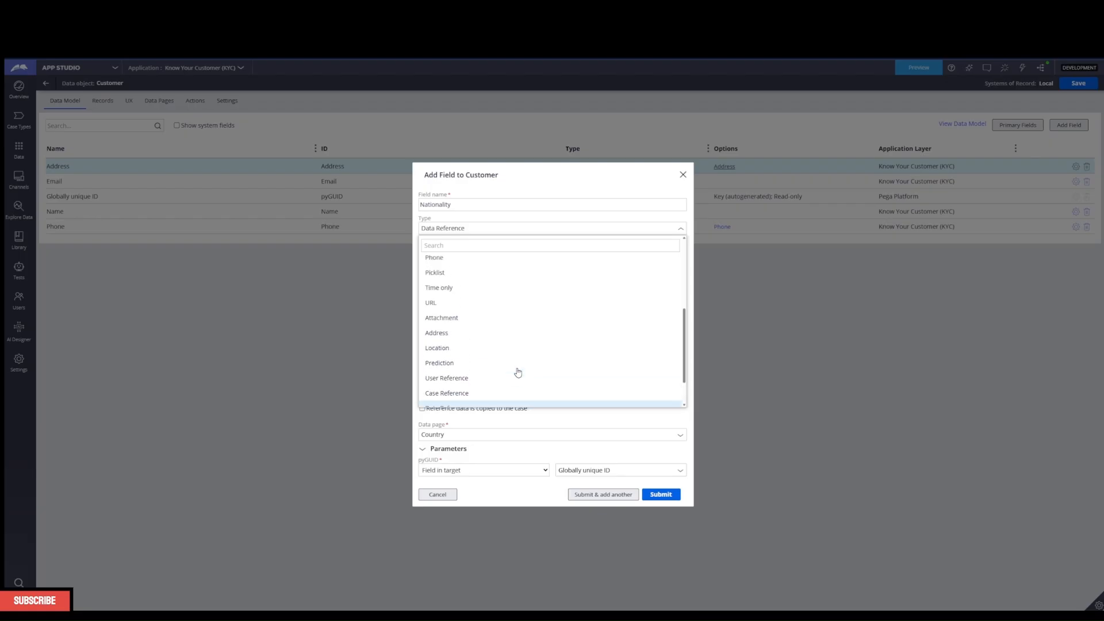
scroll(516, 372, "up", 6)
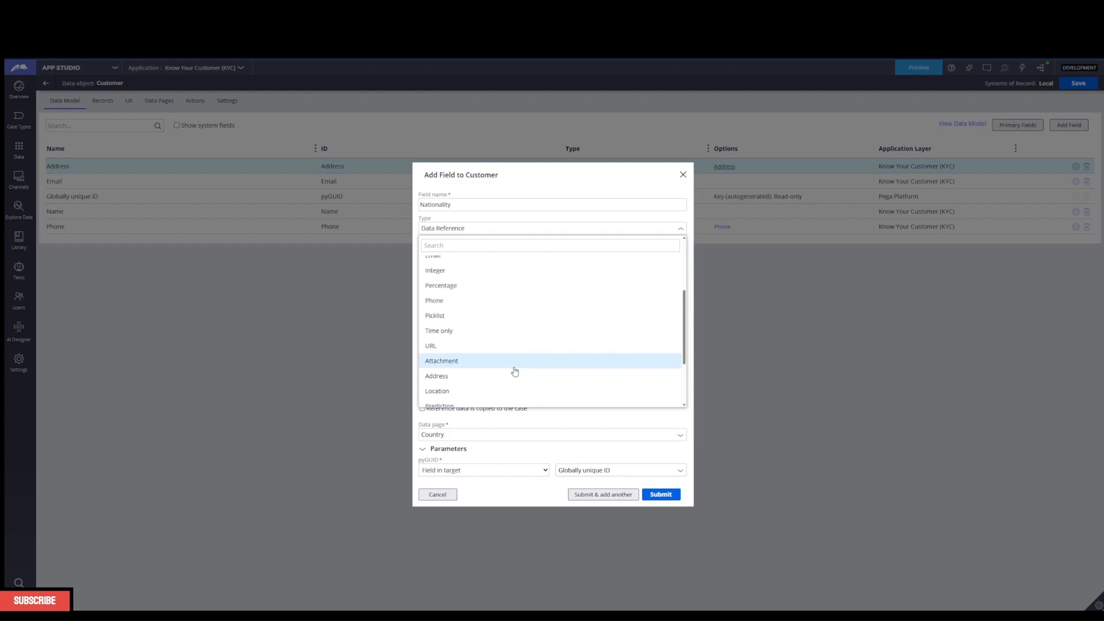
scroll(514, 372, "up", 2)
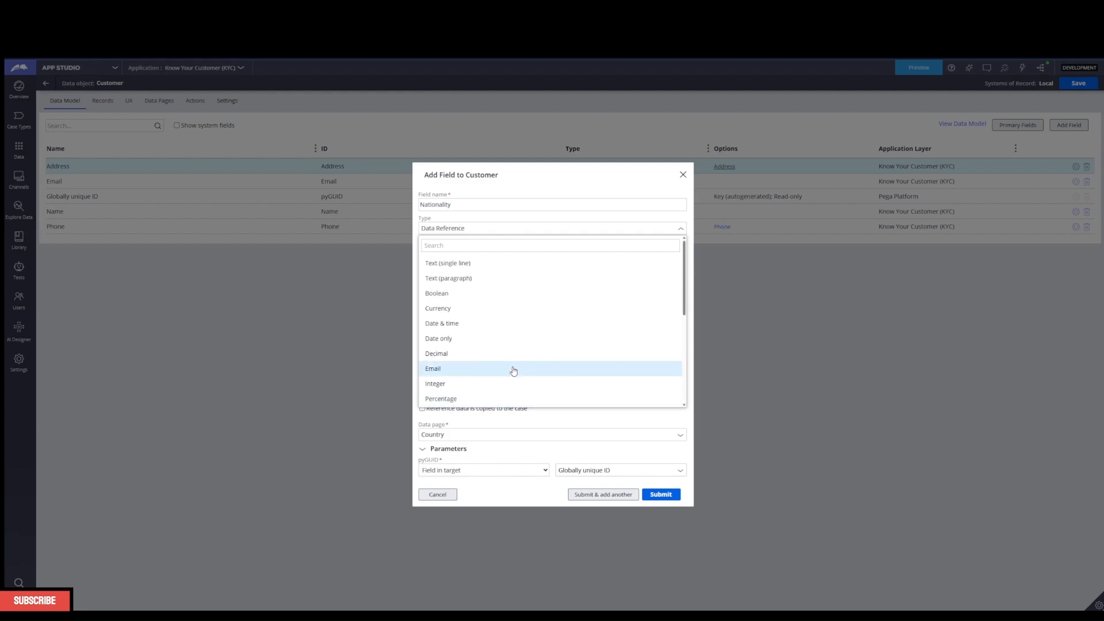
scroll(511, 370, "down", 6)
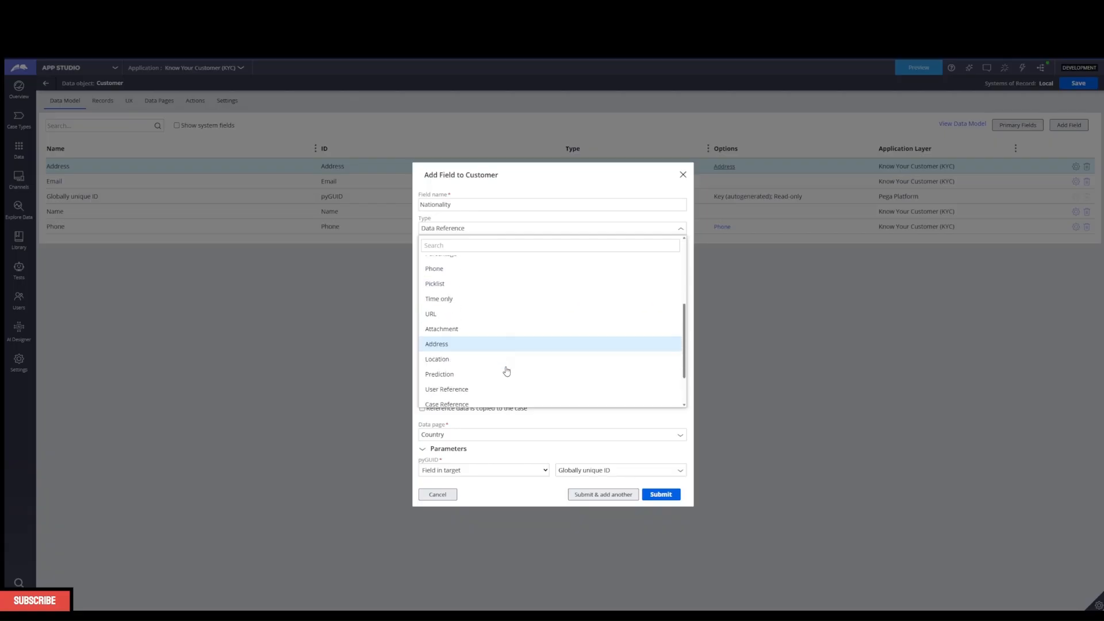
scroll(506, 377, "up", 6)
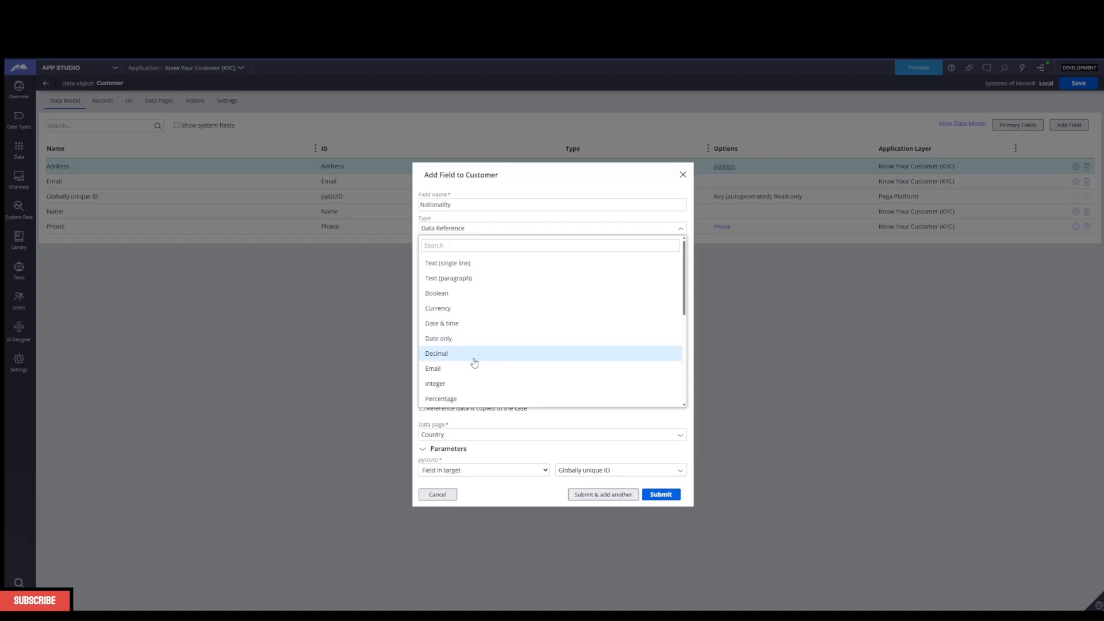
scroll(471, 360, "down", 3)
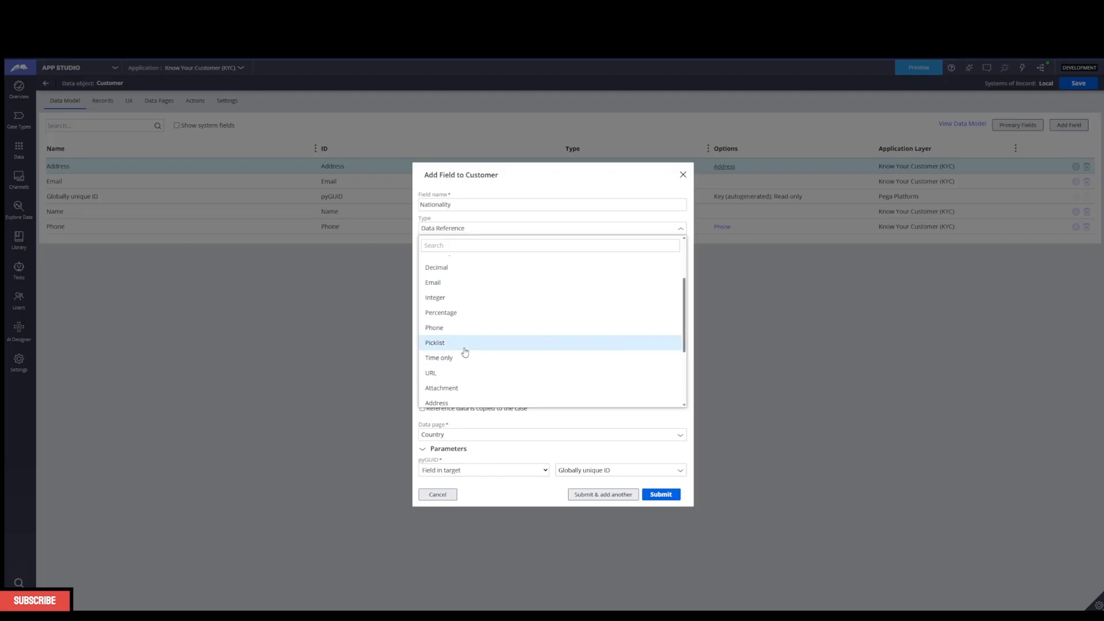
left_click(463, 343)
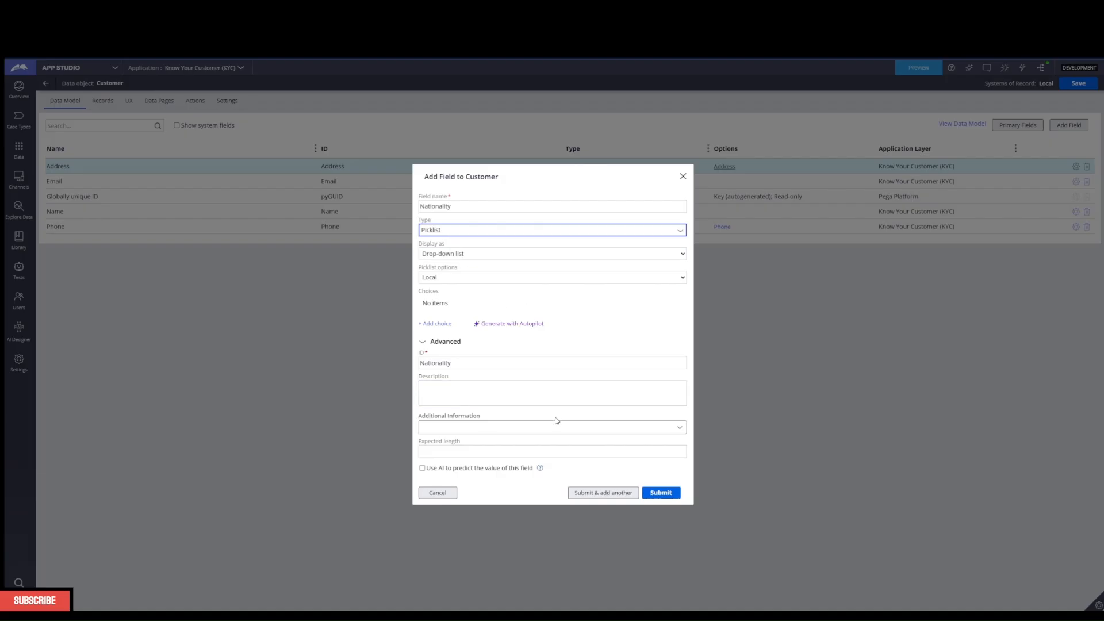
Source the Nationality picklist's options from the List Country data page of the Country data object
left_click(485, 281)
left_click(468, 302)
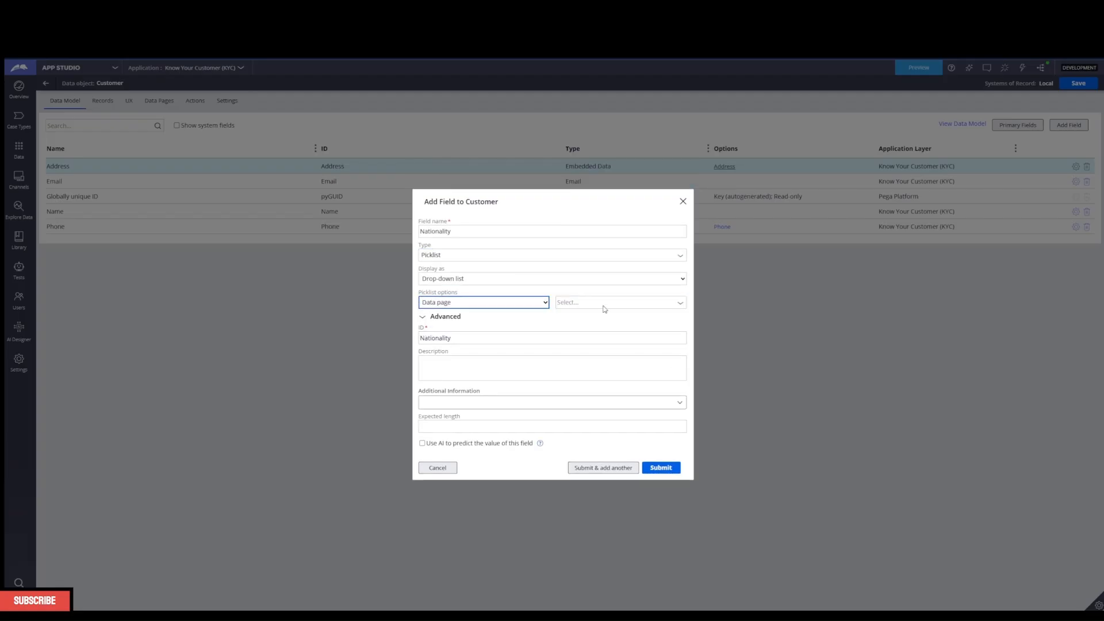
left_click(685, 304)
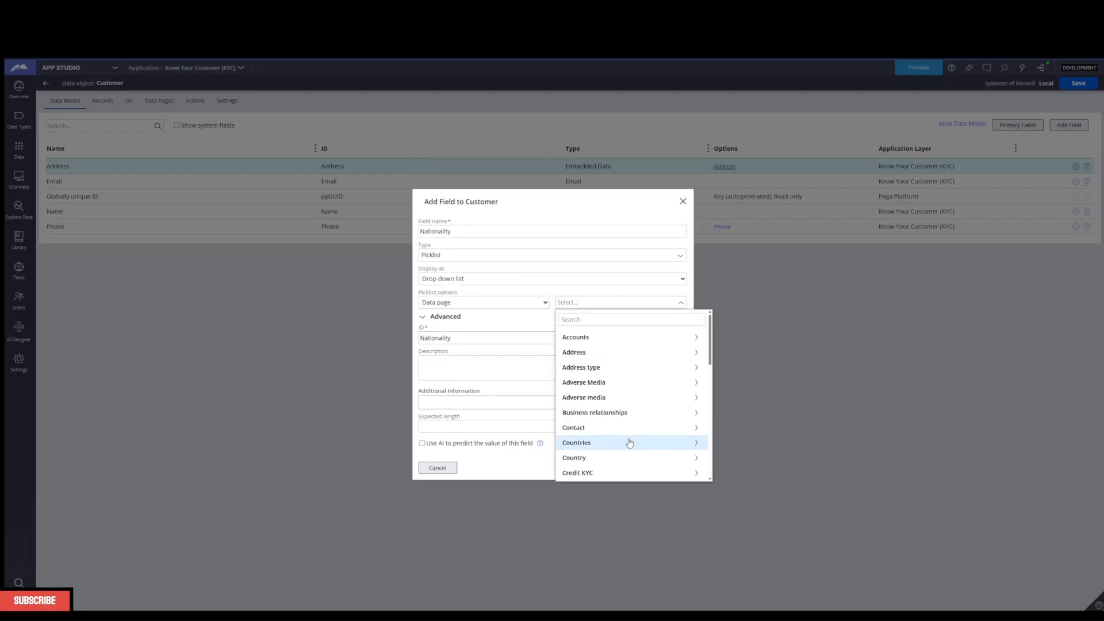
left_click(698, 460)
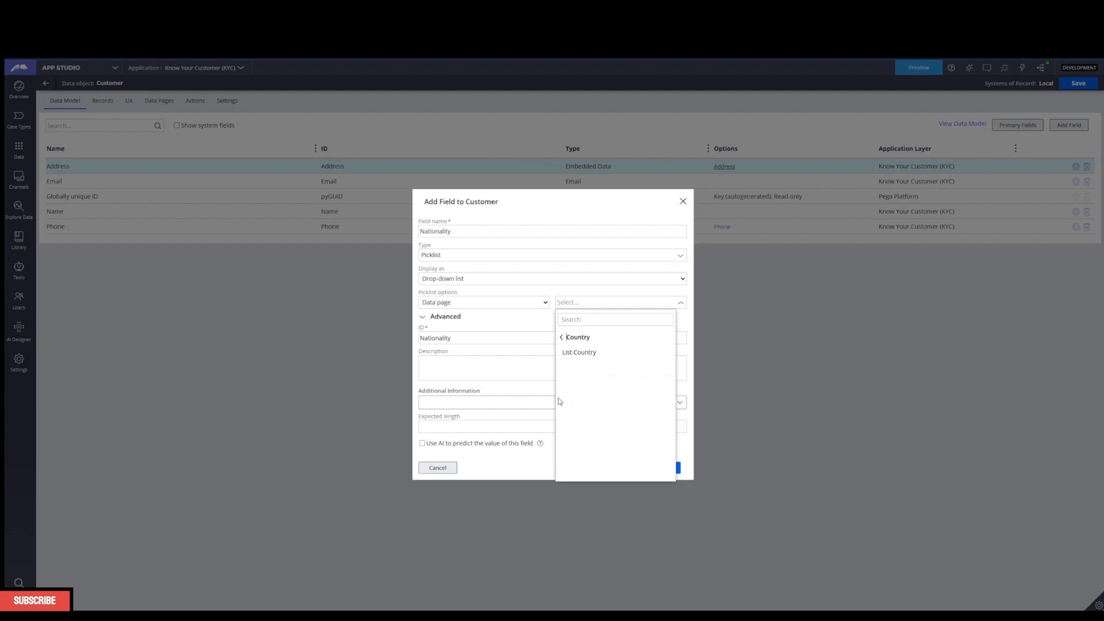
left_click(570, 353)
Set Name as the picklist's display field and submit the Nationality field to the Customer data object
left_click(680, 314)
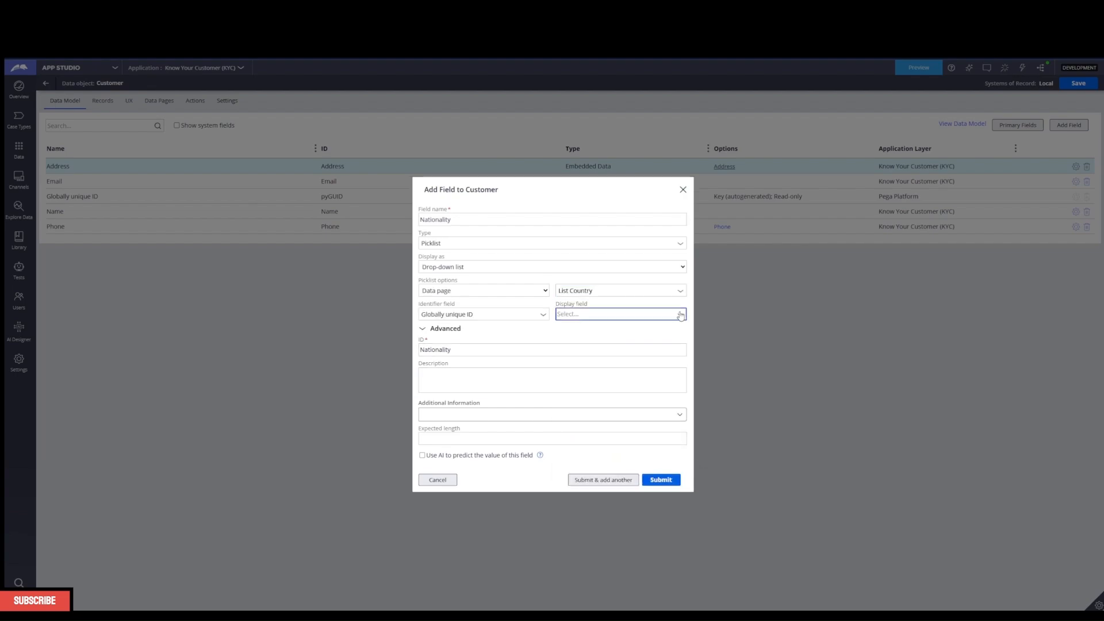
left_click(577, 477)
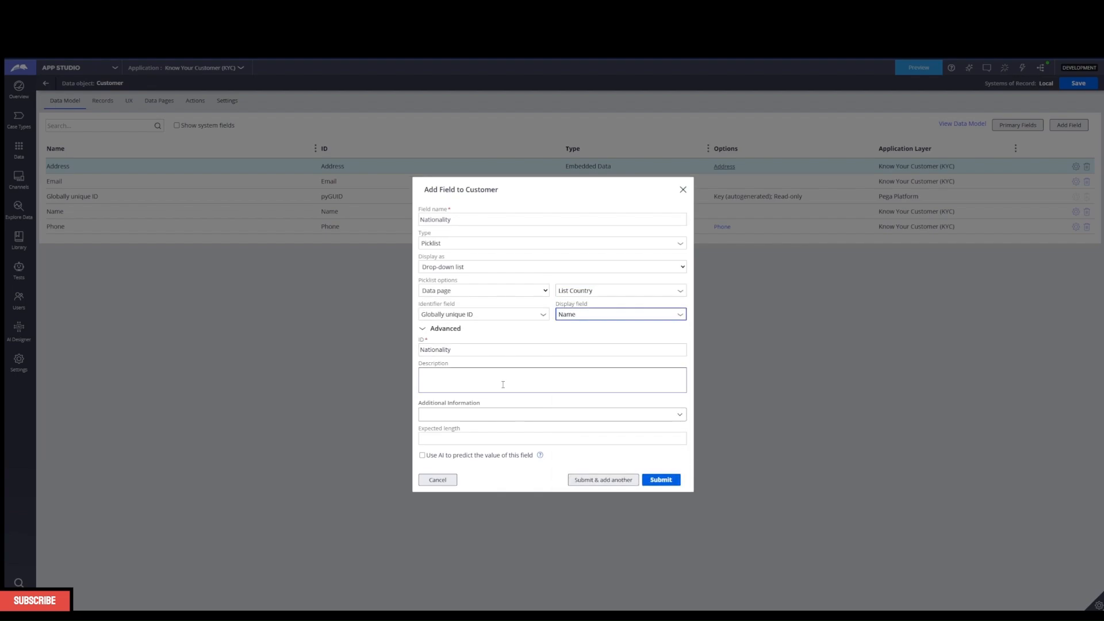
left_click(523, 333)
left_click(446, 395)
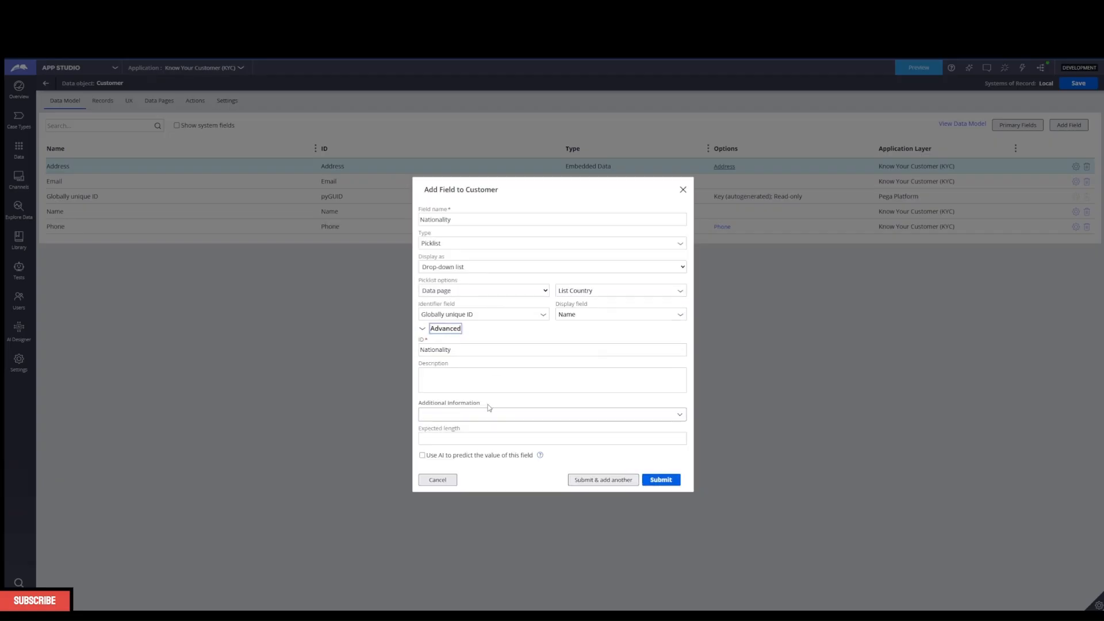
left_click(661, 482)
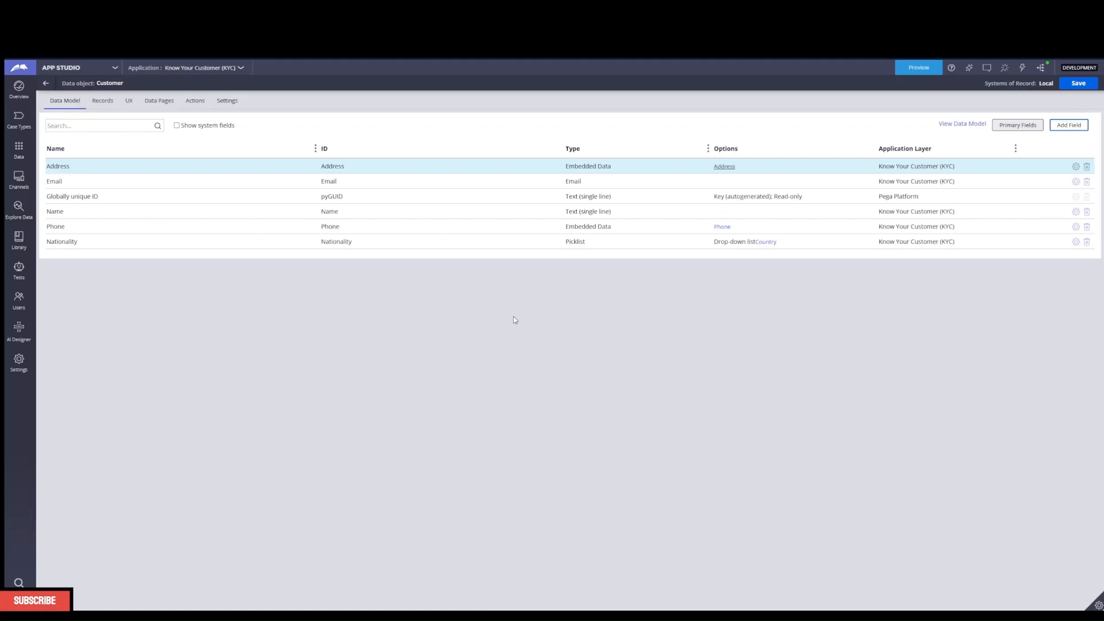
Examine the Customer data object's fields and its links to other data objects in the application's data model diagram
left_click(46, 83)
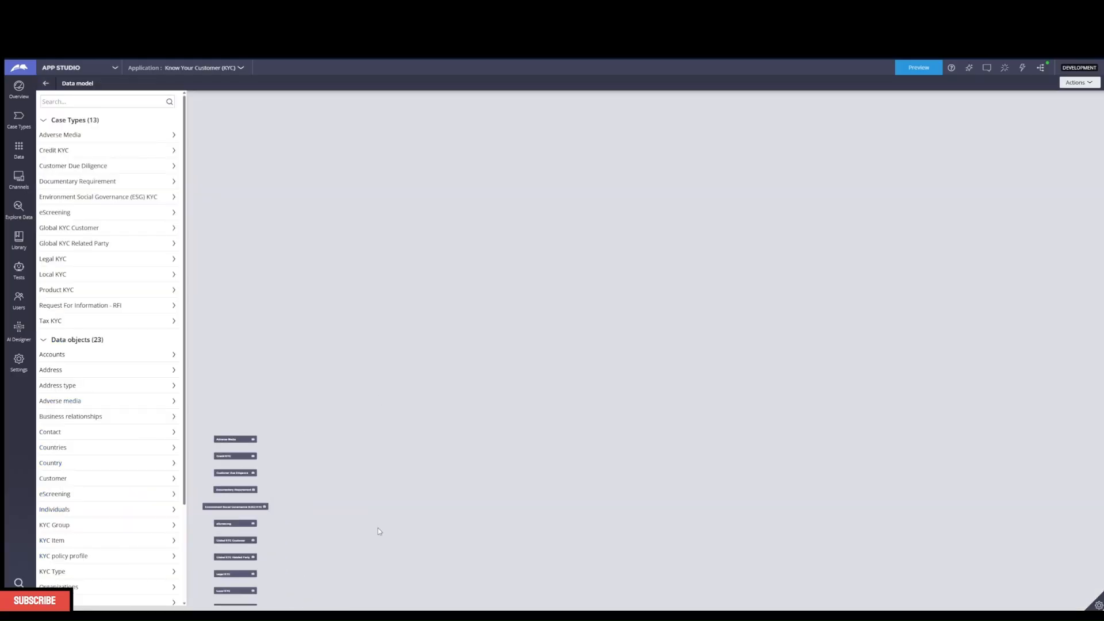
scroll(357, 436, "down", 3)
left_click_drag(357, 436, 423, 320)
left_click(356, 379)
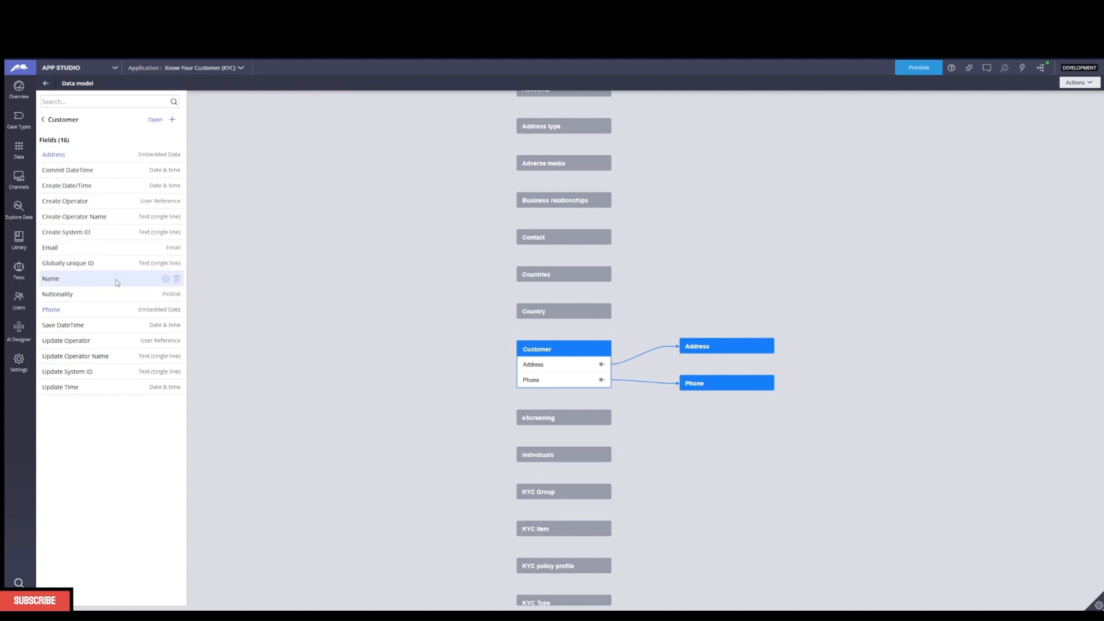
scroll(452, 297, "up", 7)
scroll(481, 321, "down", 5)
left_click_drag(464, 339, 407, 585)
left_click_drag(392, 351, 399, 435)
scroll(391, 414, "up", 3)
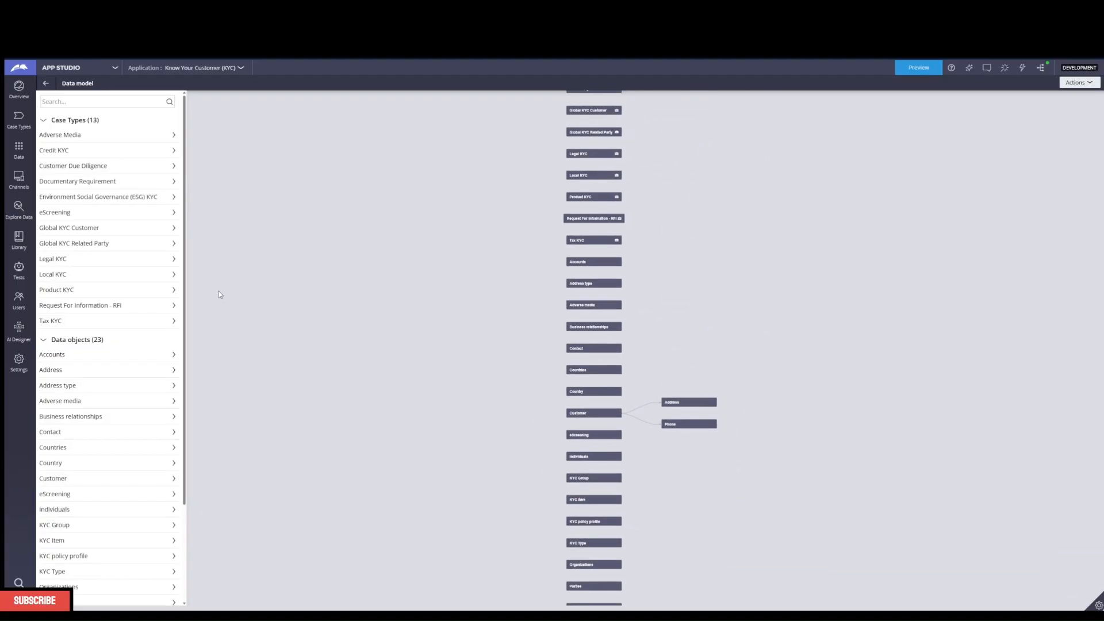
Open the data model of the Global KYC Customer case type
left_click(20, 121)
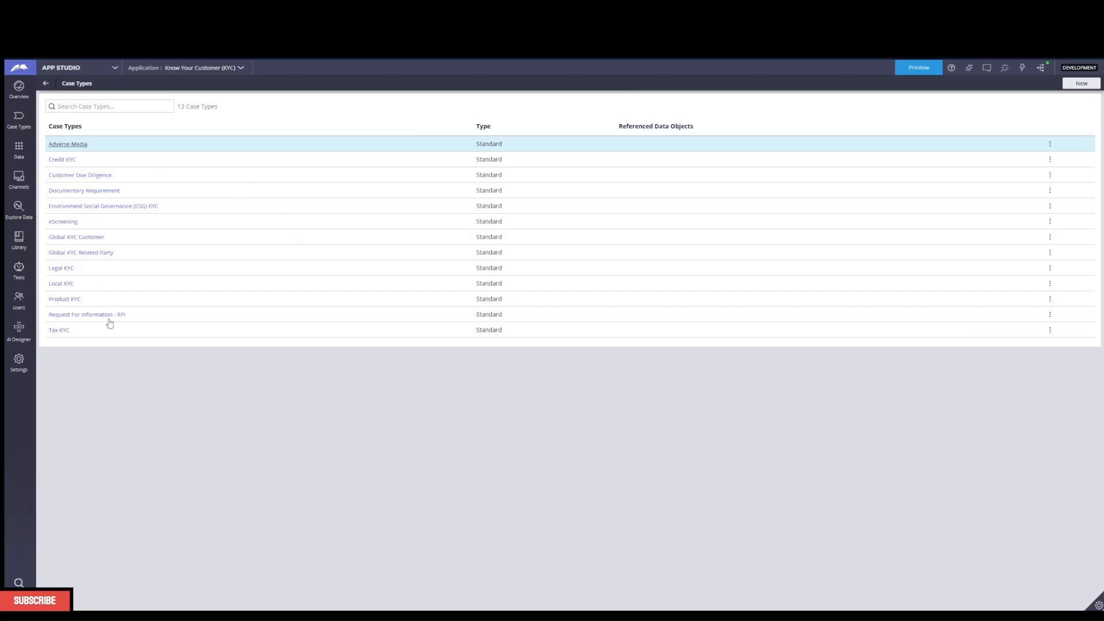
left_click(1081, 84)
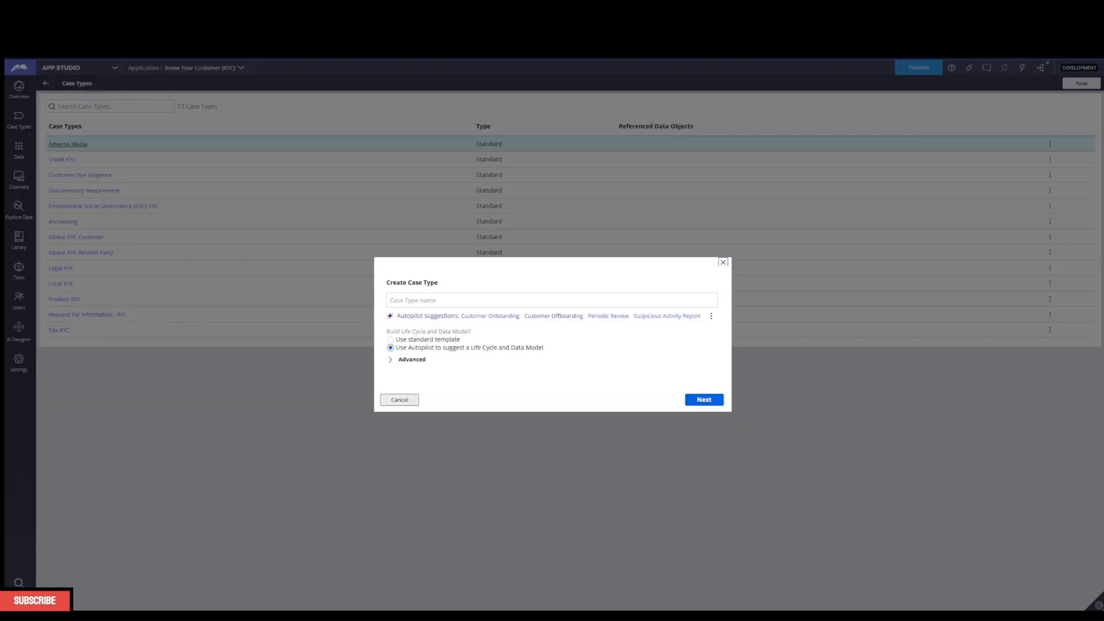
left_click(400, 400)
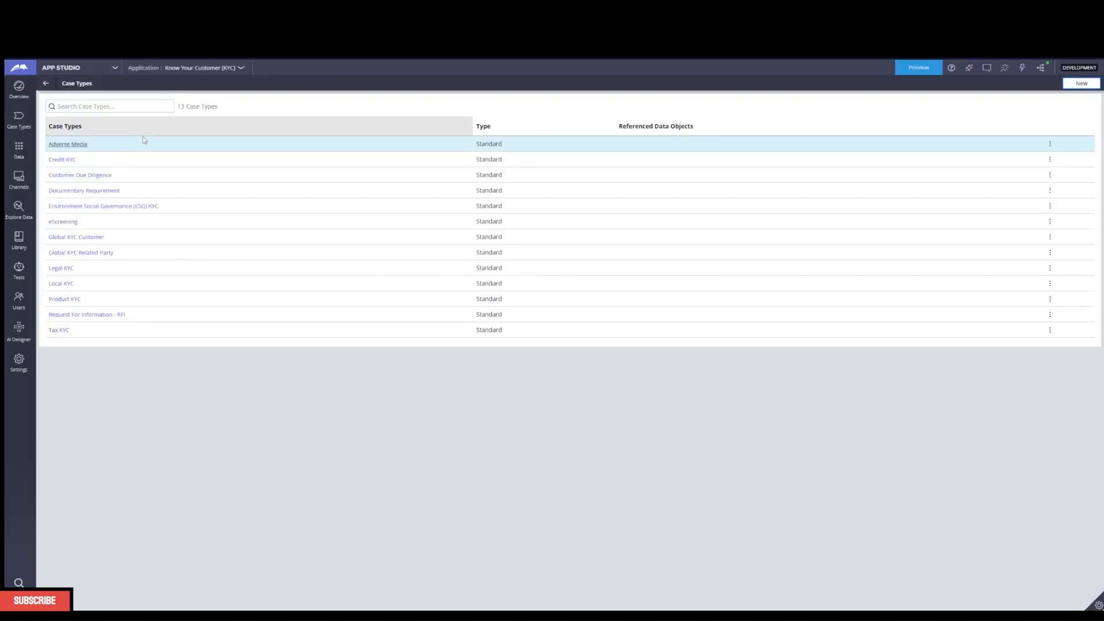
left_click(86, 238)
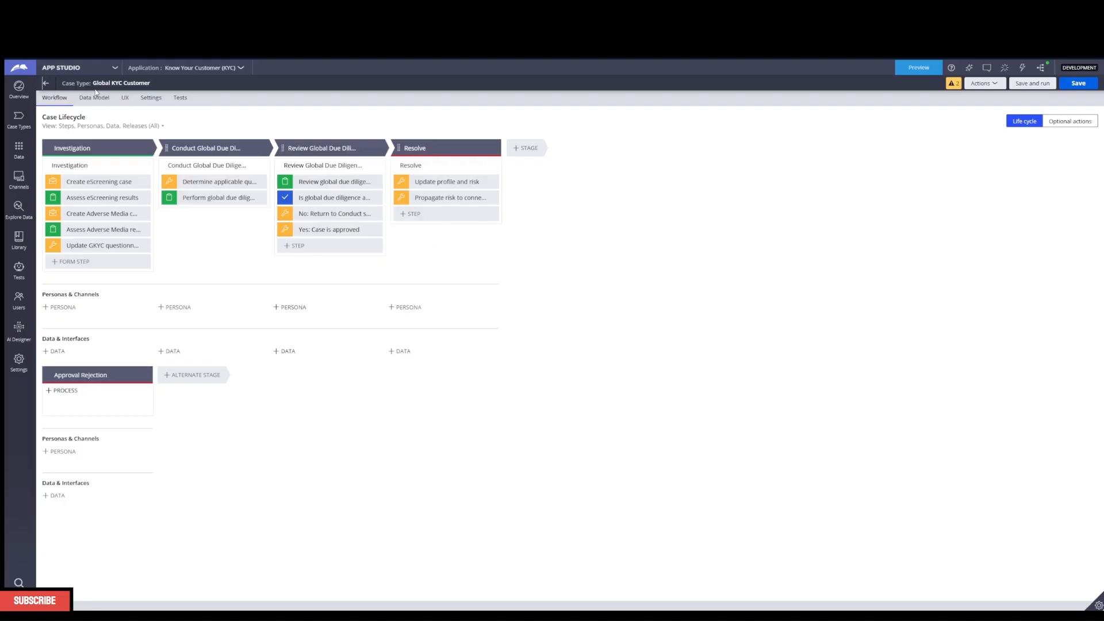
left_click(84, 99)
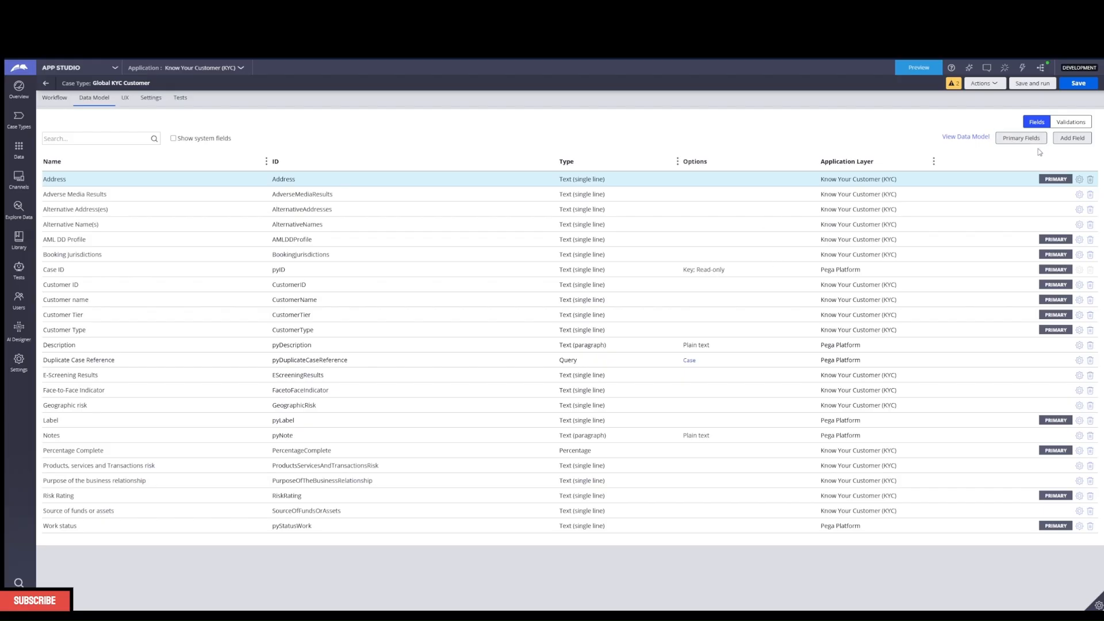
Start a new field named Customer with the type Embedded Data on the Global KYC Customer case type
left_click(1072, 139)
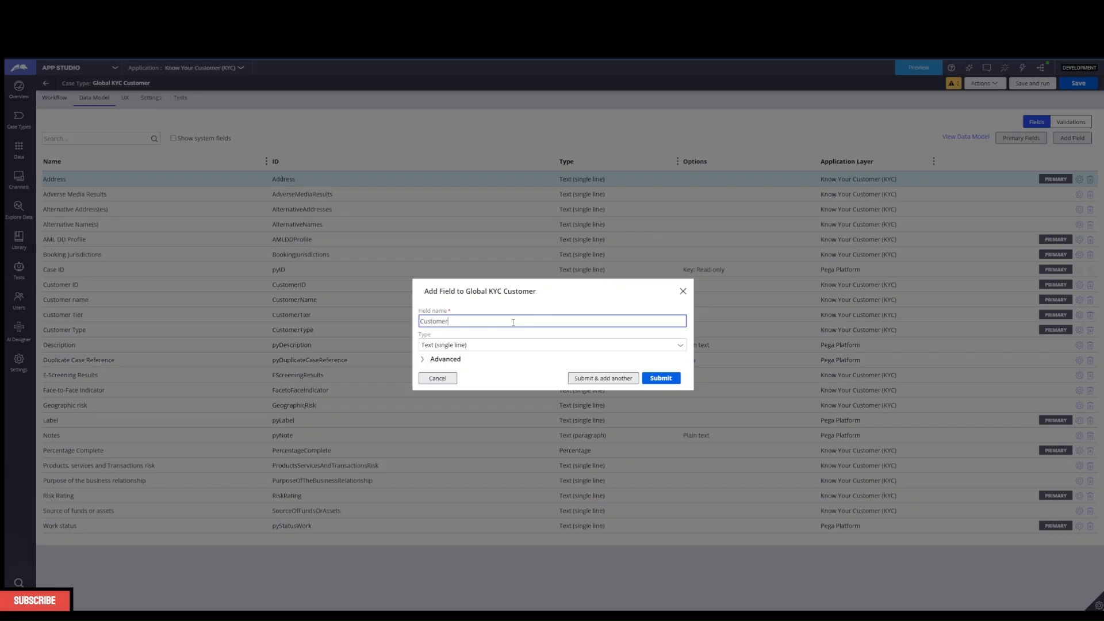
left_click(509, 347)
scroll(512, 437, "down", 5)
left_click(481, 496)
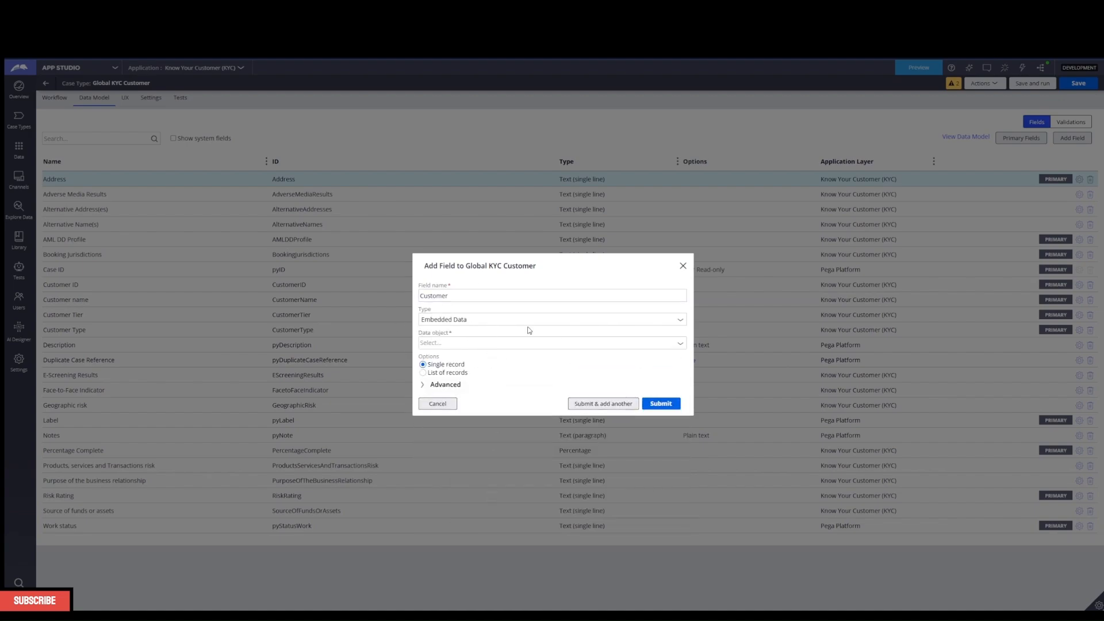
Submit the new field with Customer as its embedded data object, and save the Global KYC Customer case type
left_click(679, 344)
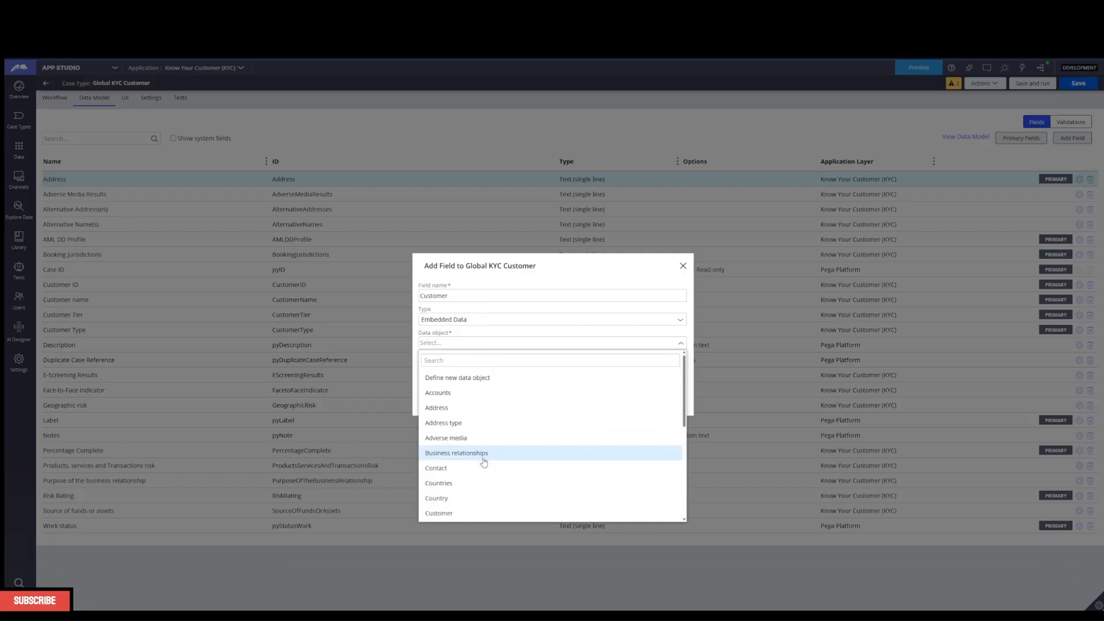
scroll(484, 434, "down", 3)
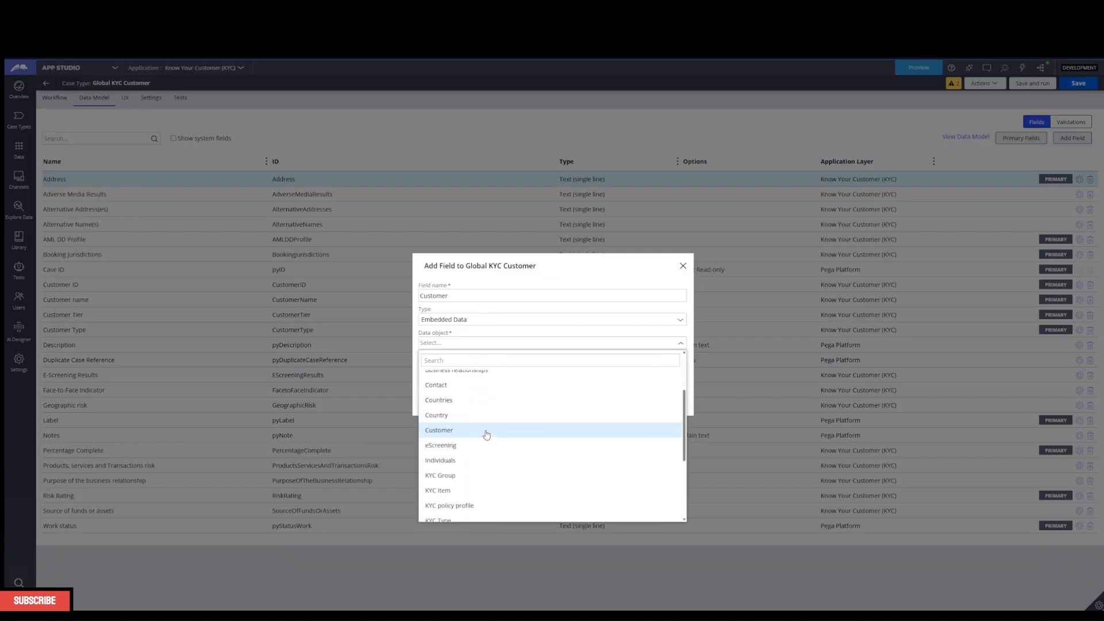
left_click(483, 435)
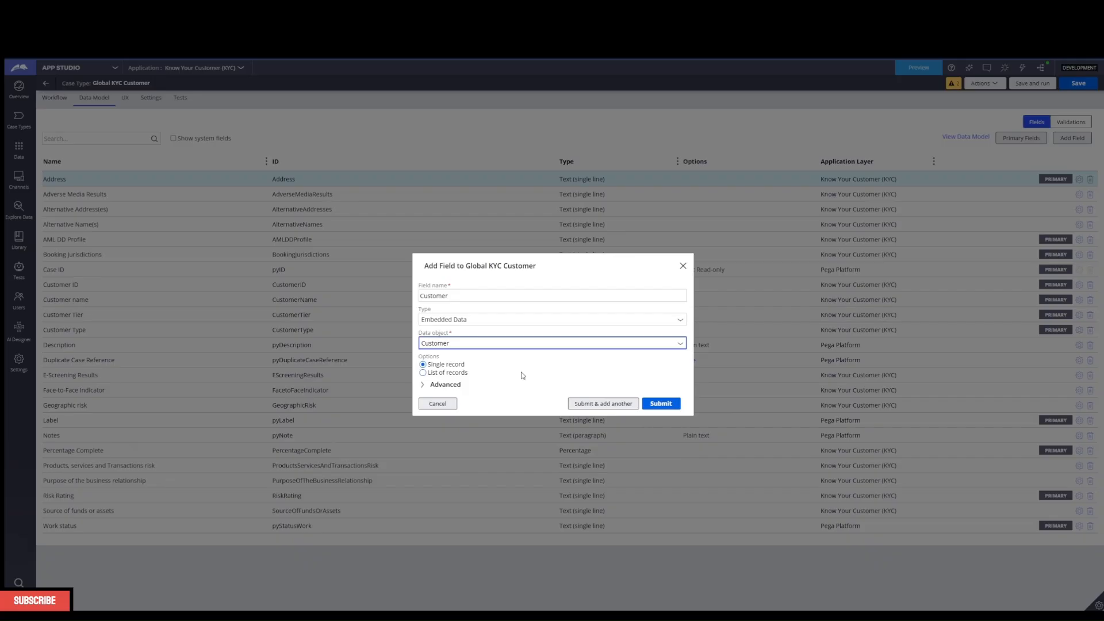
left_click(661, 404)
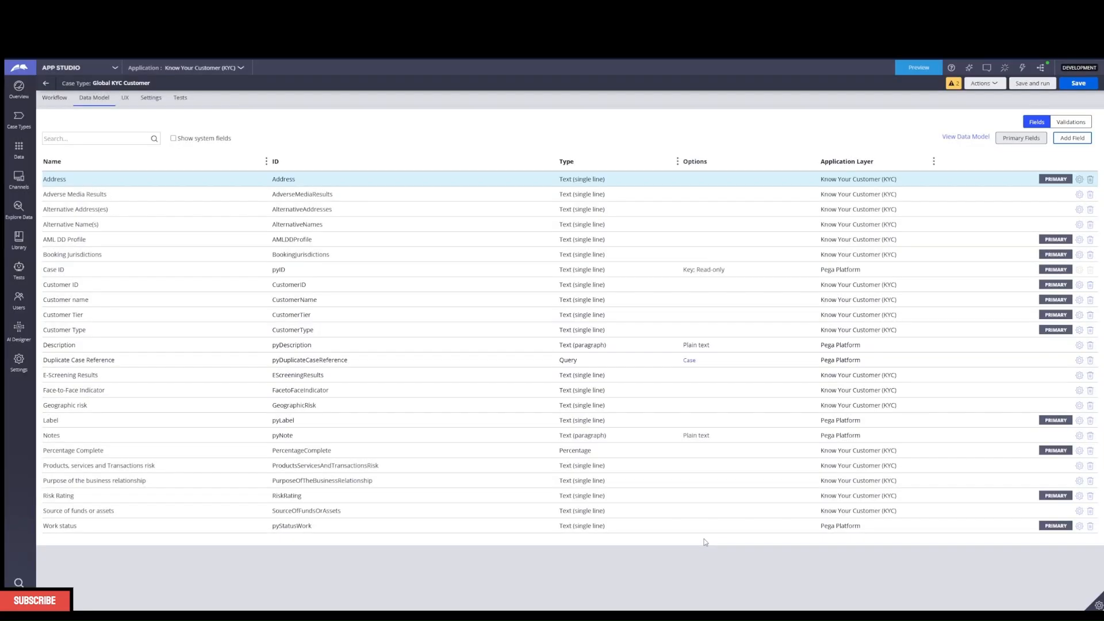
left_click(1088, 86)
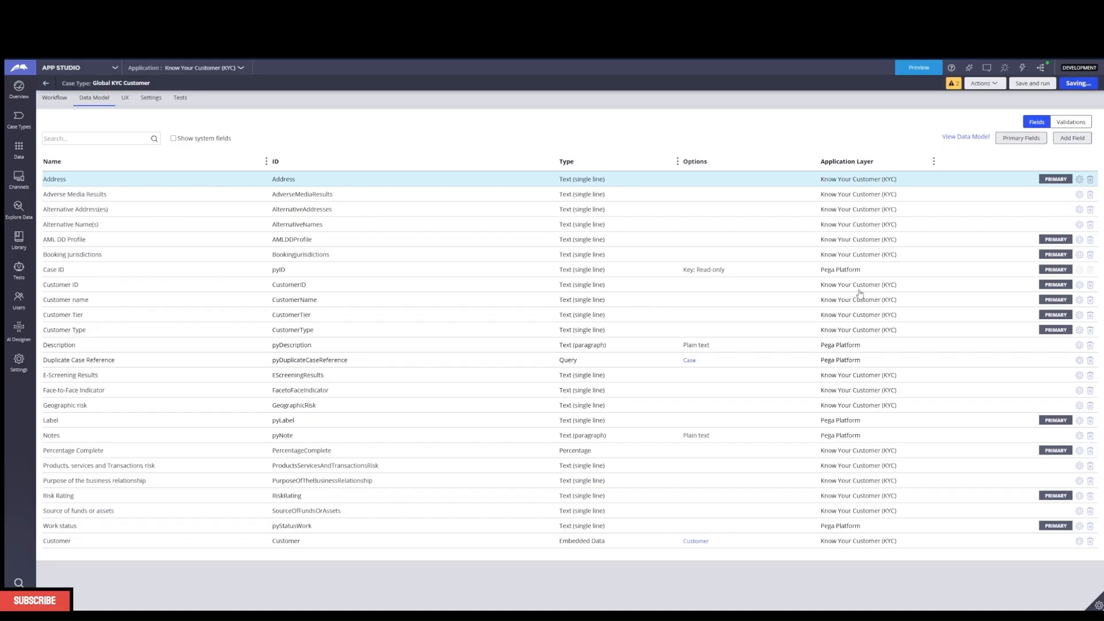